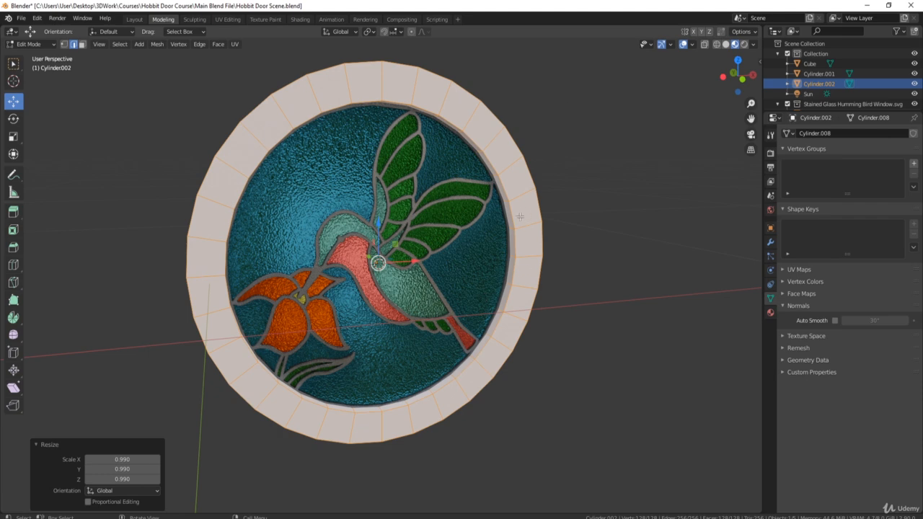
Select the outer rear edge loop of the window's round frame and scale it up to about 1.034 in front view
middle_click_drag(537, 191, 509, 178)
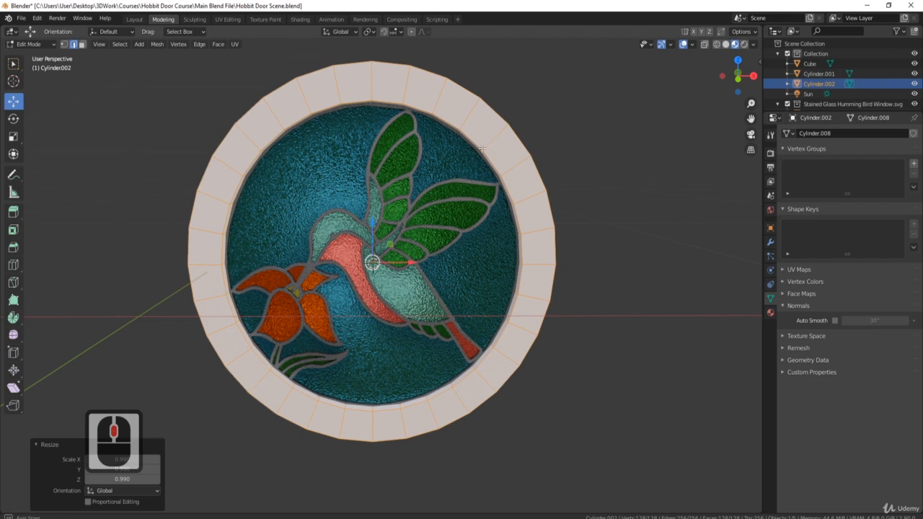
middle_click_drag(475, 145, 475, 188)
middle_click_drag(475, 188, 465, 142)
middle_click_drag(358, 158, 454, 158, "shift")
left_click(433, 142)
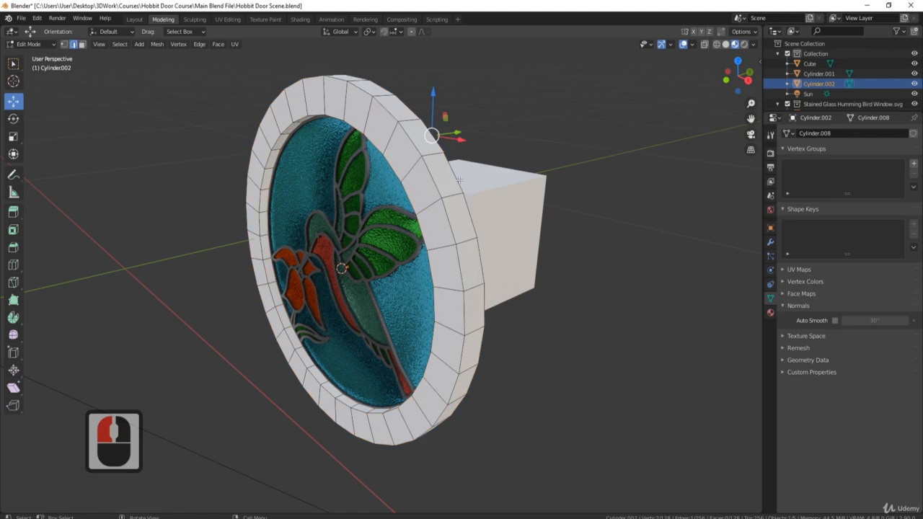
left_click(460, 182, "alt")
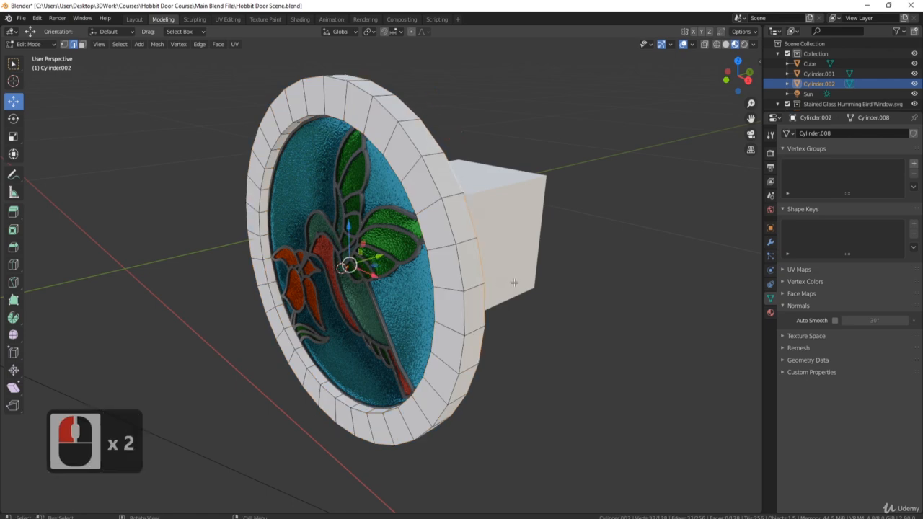
key("KP_1")
key("s")
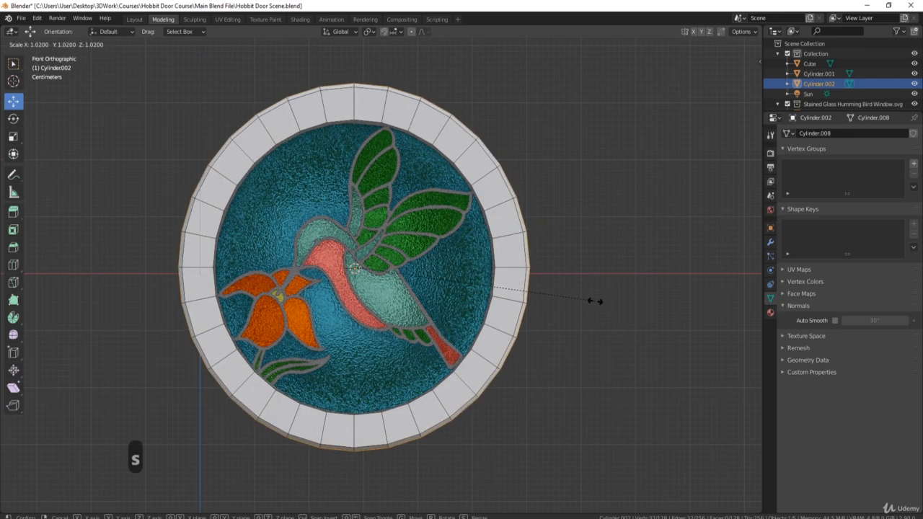
left_click(598, 303)
Enlarge the frame's selected outer rear edge loop further by a factor of about 1.023
middle_click_drag(541, 315, 539, 143)
key("KP_1")
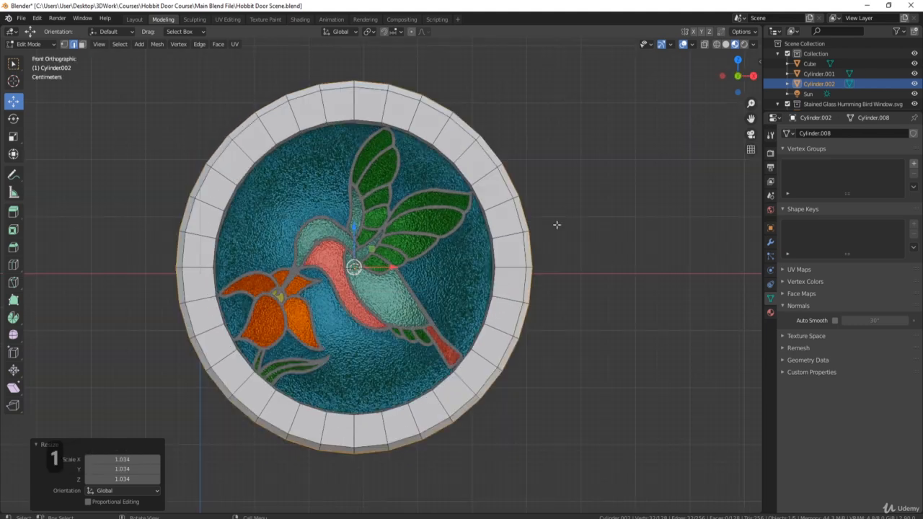
key("s")
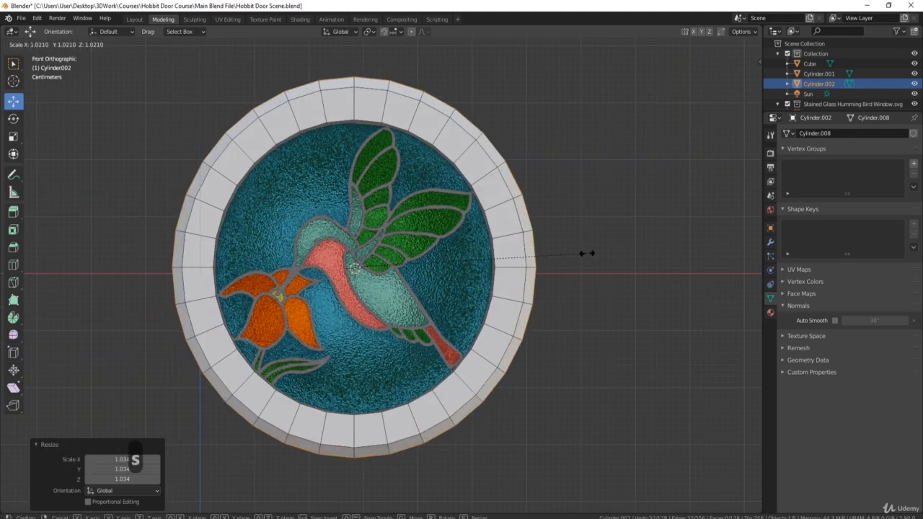
left_click(608, 240)
middle_click_drag(609, 239, 516, 251)
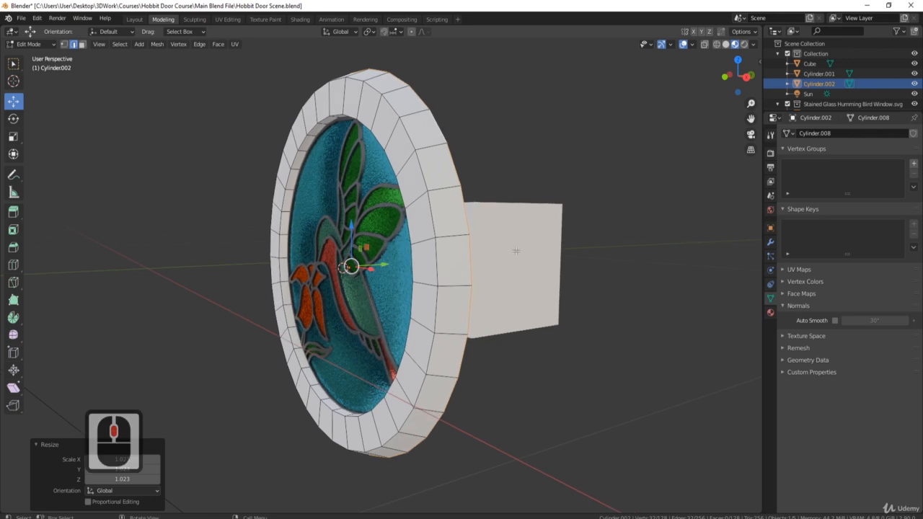
middle_click_drag(385, 150, 497, 160)
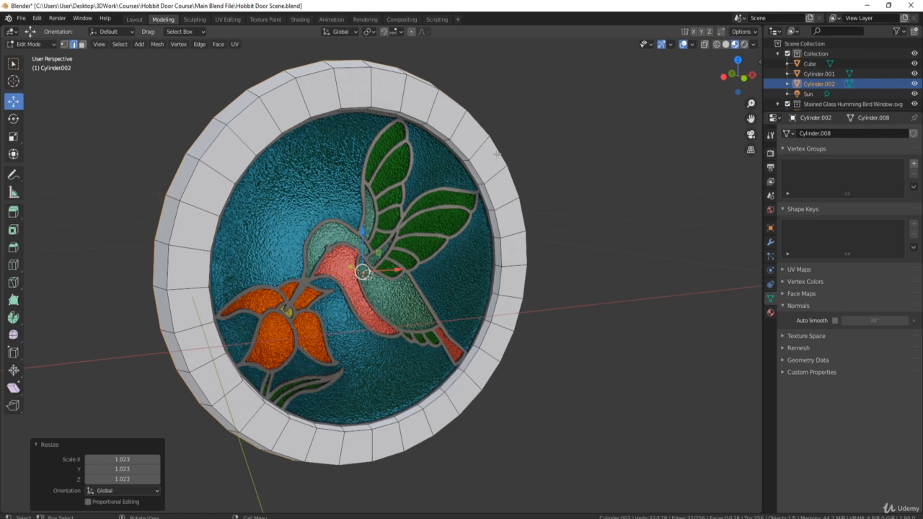
Add two concentric loop cuts around the frame's front face and slide them with a factor of about 0.1
key("KP_1")
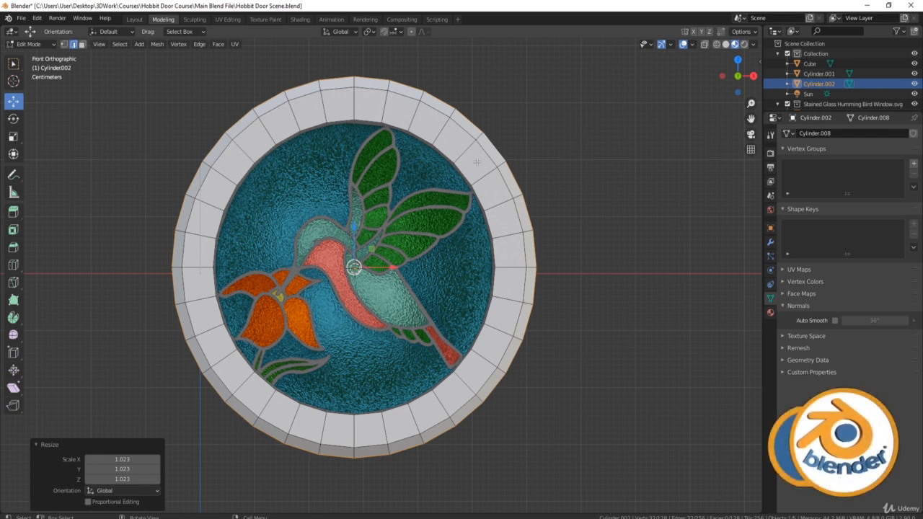
key("ctrl+r")
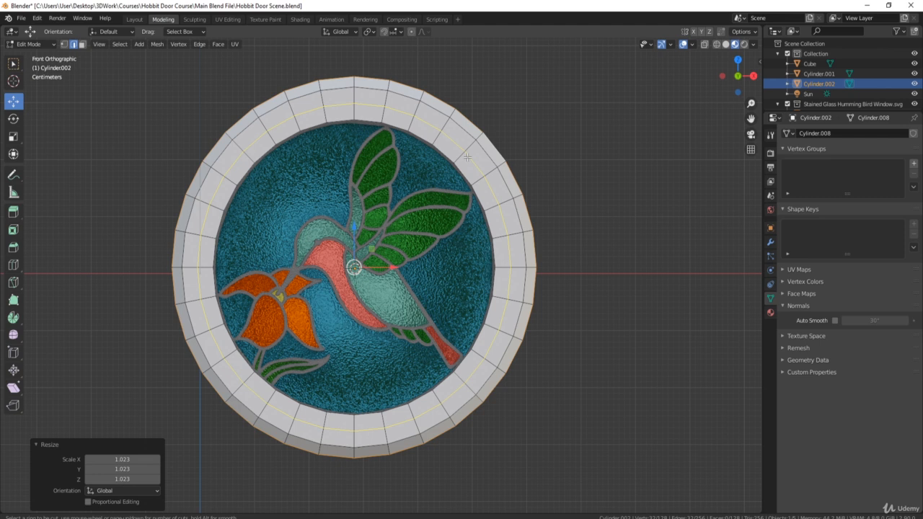
scroll(467, 157, "up", 6)
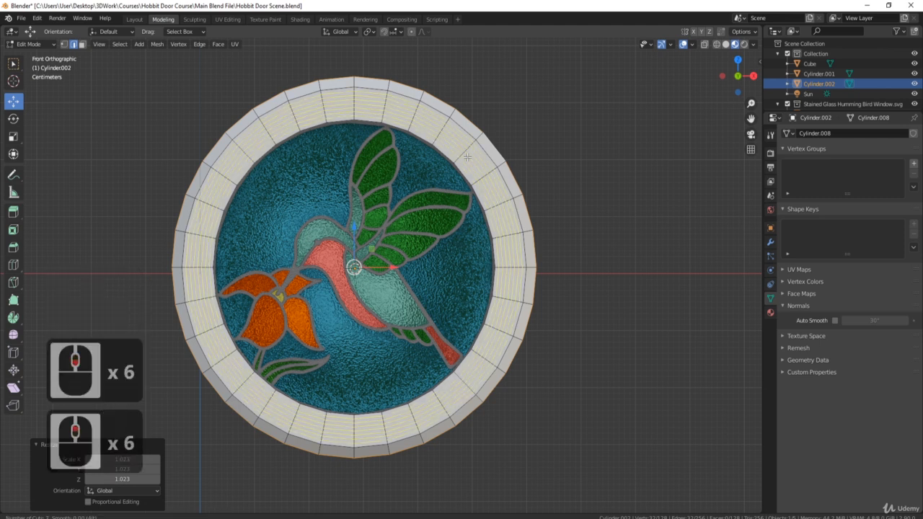
scroll(467, 157, "down", 3)
scroll(467, 157, "down", 2)
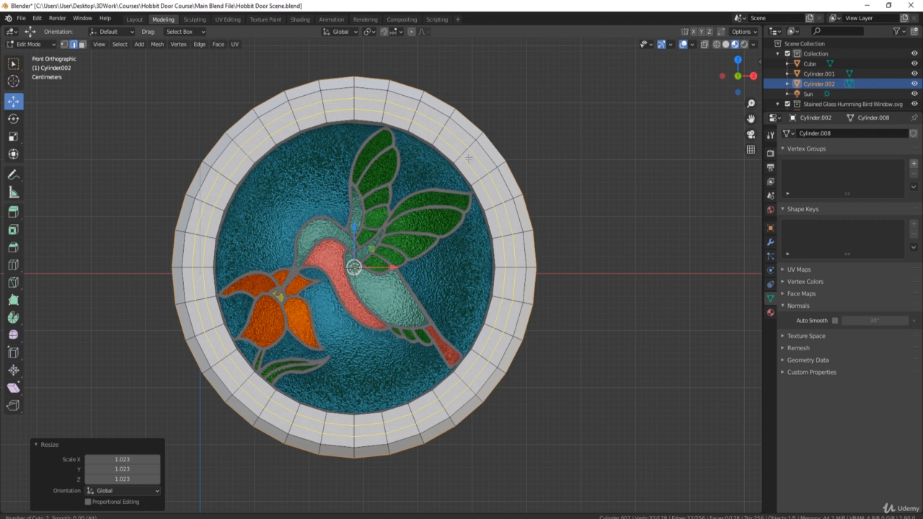
left_click(470, 162)
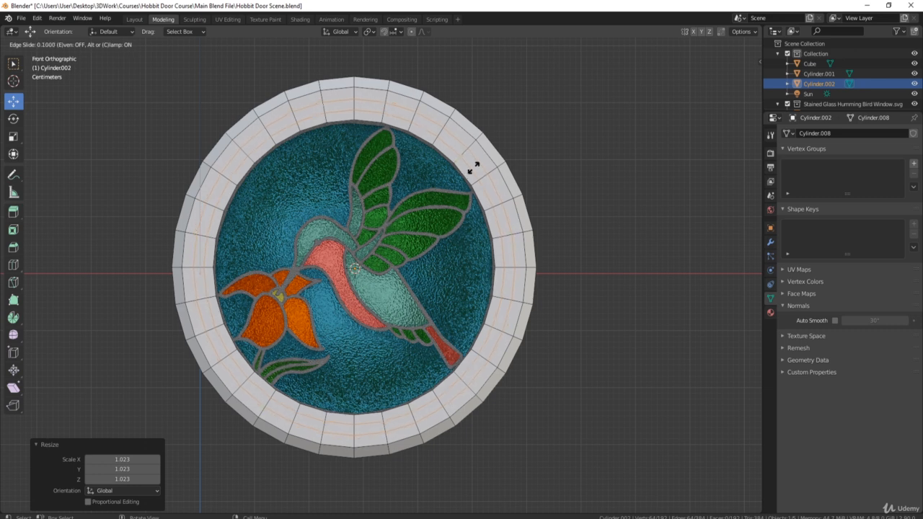
left_click(473, 167)
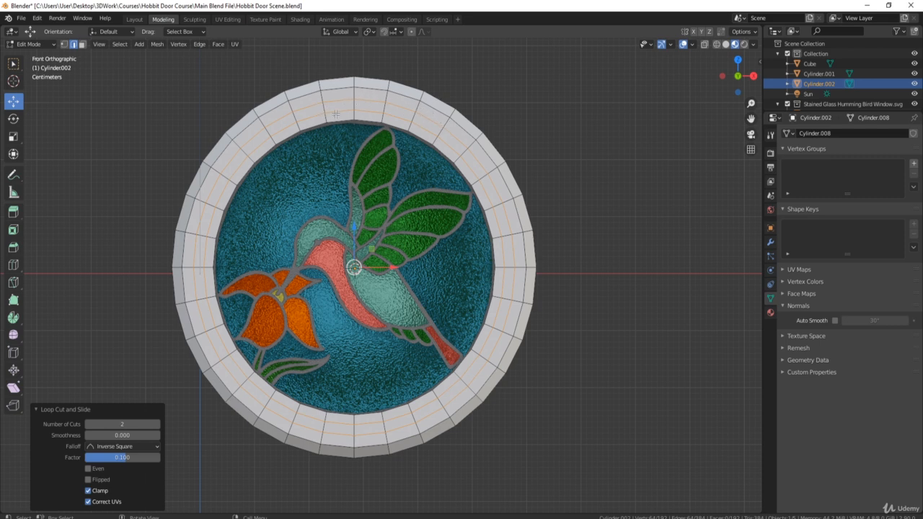
Deselect the inner of the two new edge loops and set the transform pivot point to Median Point
left_click(457, 140)
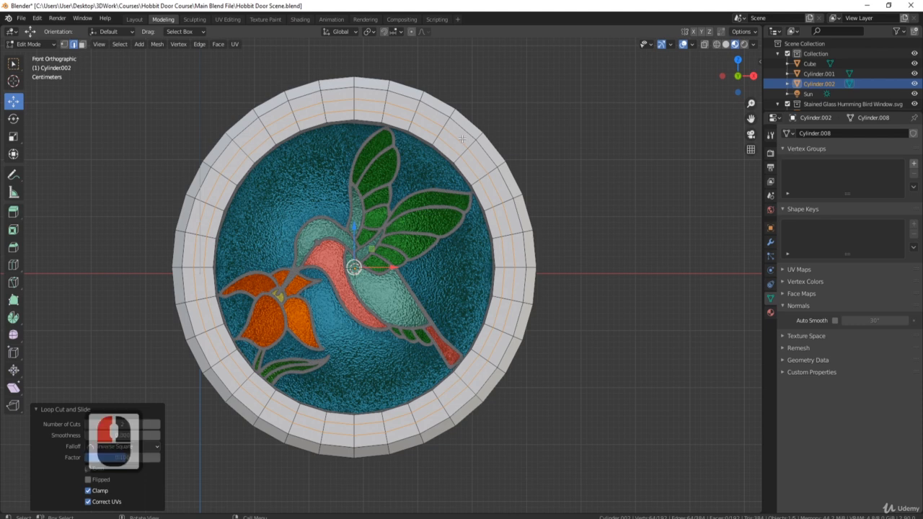
left_click(457, 140, "alt+shift")
left_click(457, 140, "alt+shift")
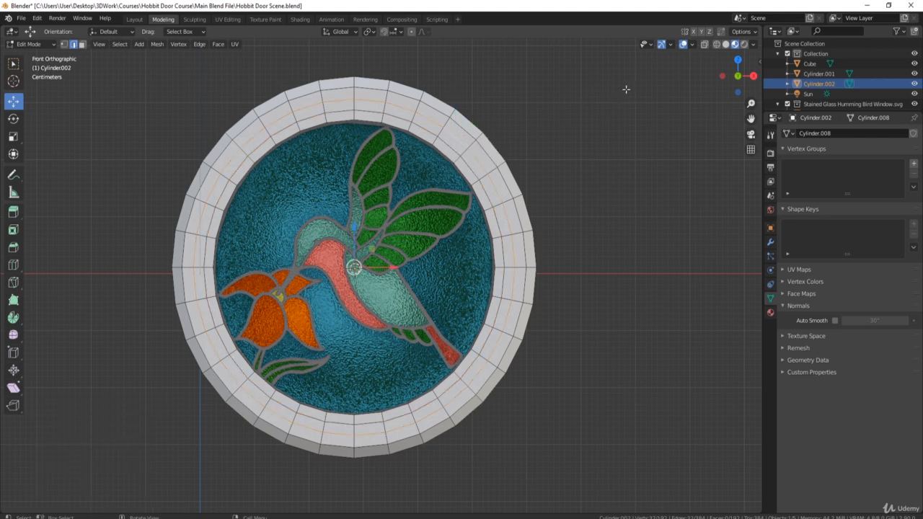
middle_click_drag(472, 132, 486, 144)
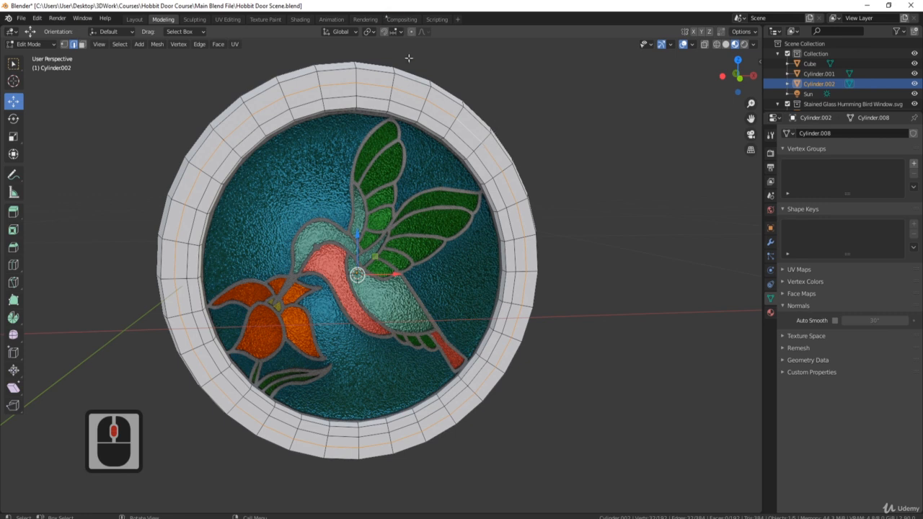
left_click(371, 32)
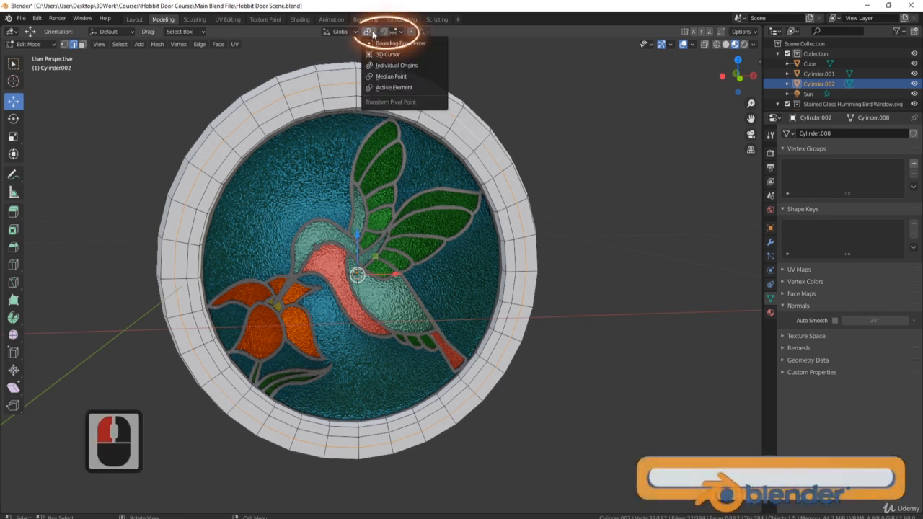
left_click(405, 77)
Scale the selected outer edge loop inward to about 0.979 around the Median Point in front view
middle_click_drag(579, 214, 601, 179)
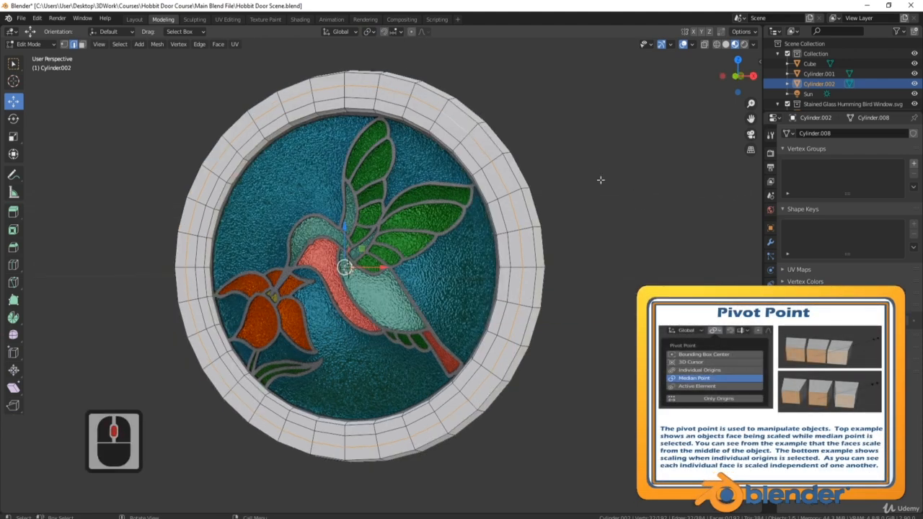
key("KP_1")
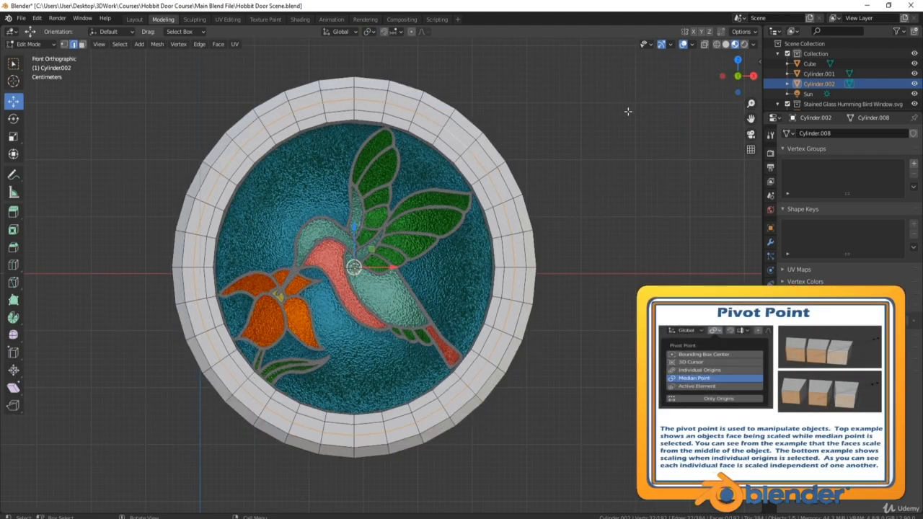
key("s")
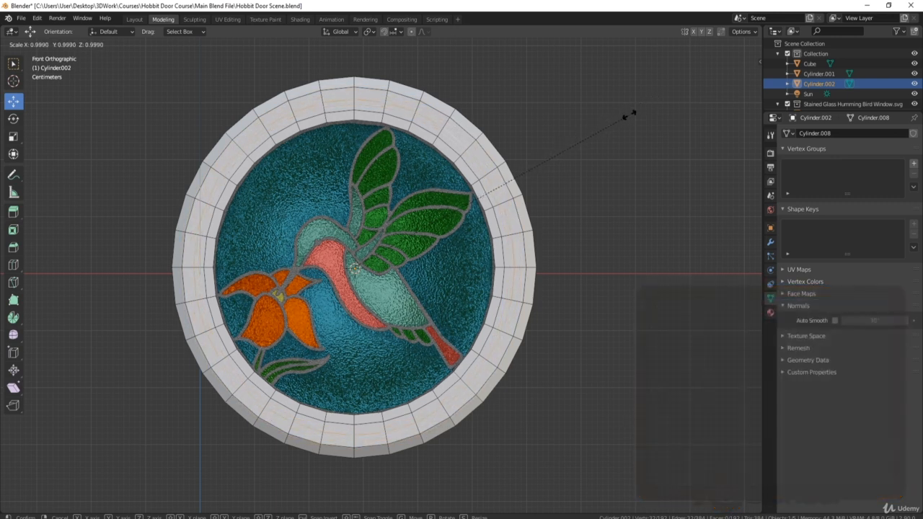
right_click(627, 115)
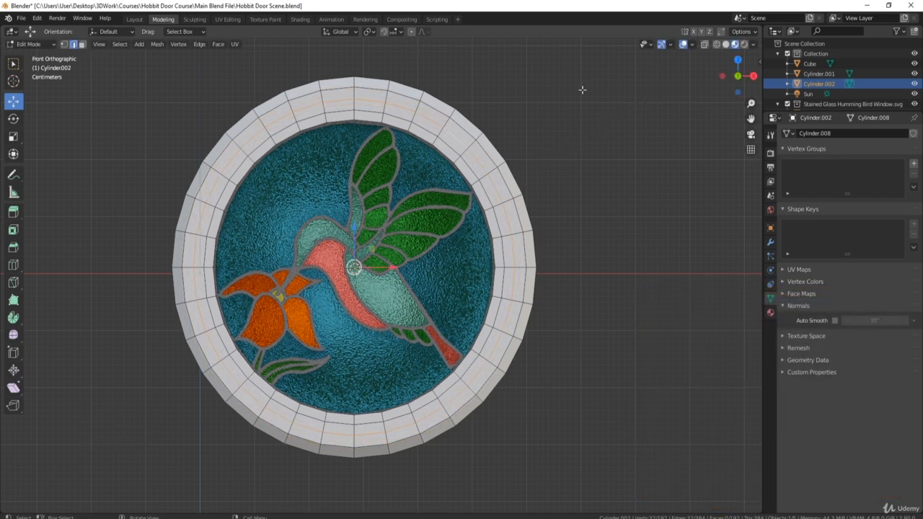
left_click(372, 32)
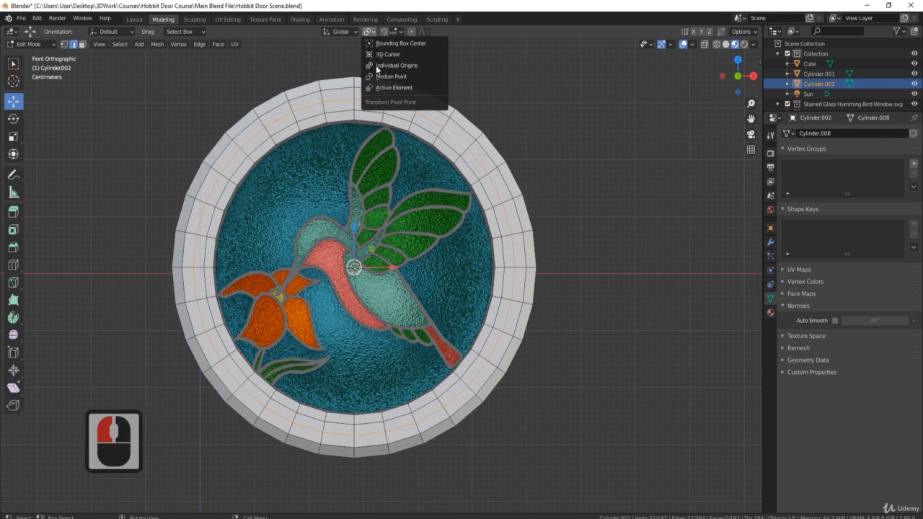
left_click(393, 77)
key("s")
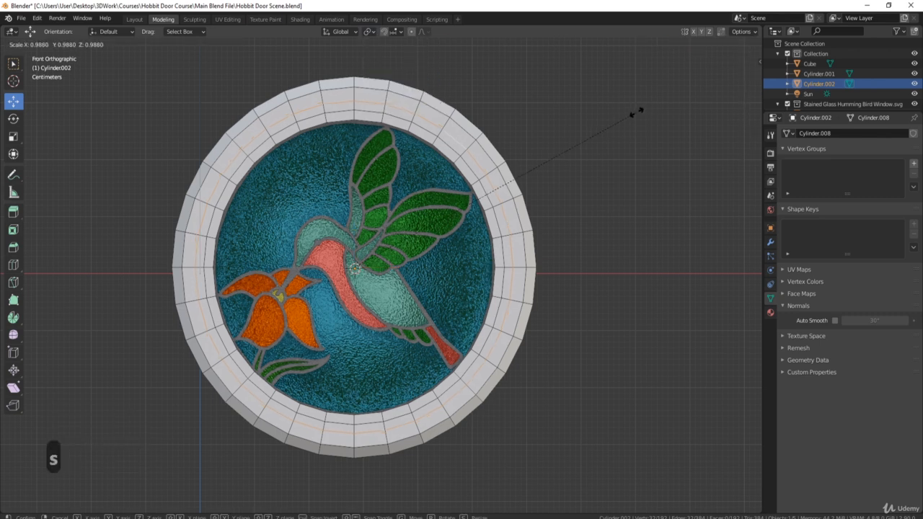
left_click(638, 112)
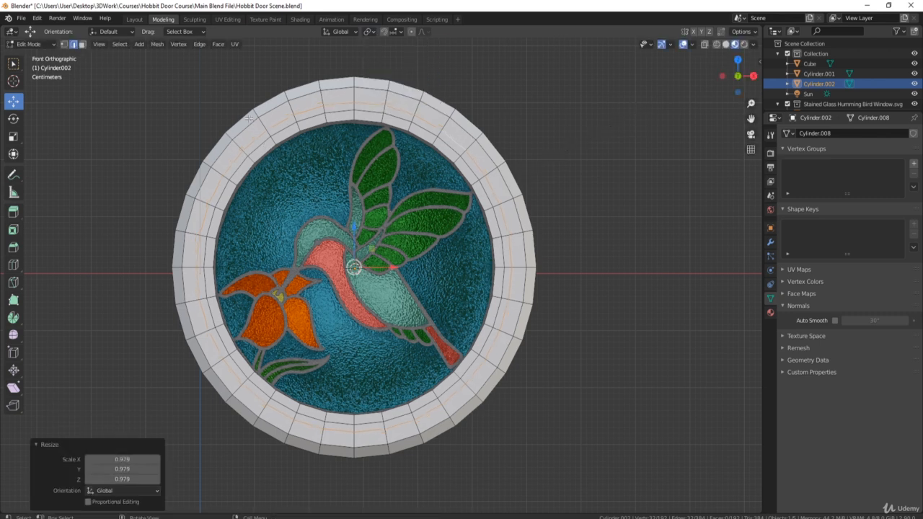
Select the narrow face loop between the two cuts on the frame's front and extrude it about 0.0097 m along its normal
middle_click_drag(232, 147, 254, 140)
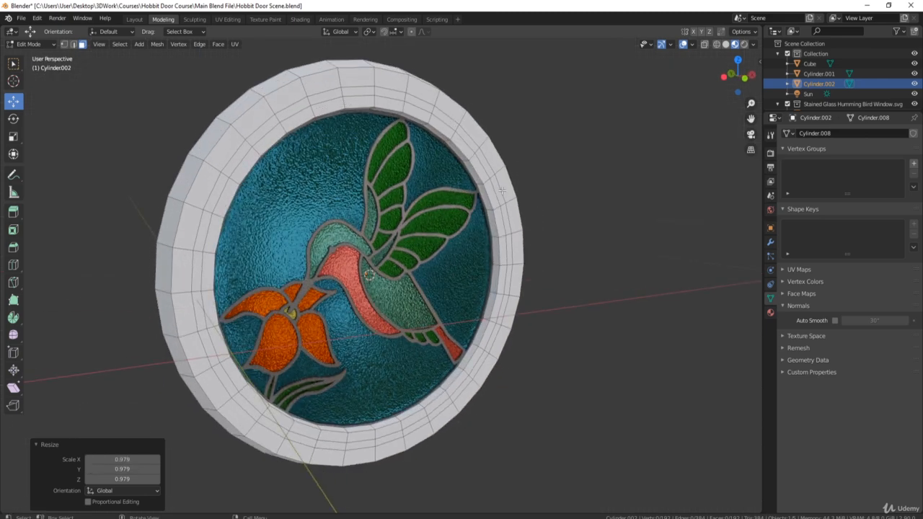
middle_click_drag(496, 154, 420, 148)
middle_click_drag(286, 109, 338, 115)
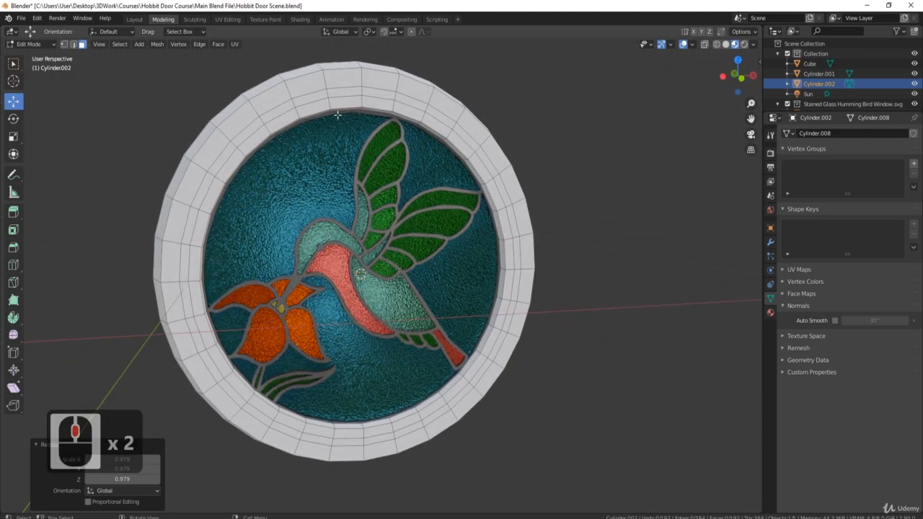
left_click(263, 119)
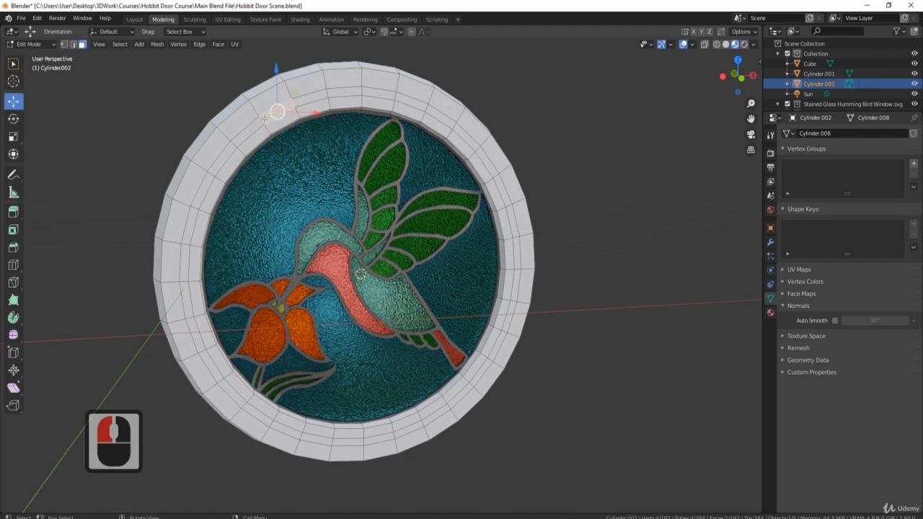
left_click(263, 119, "alt")
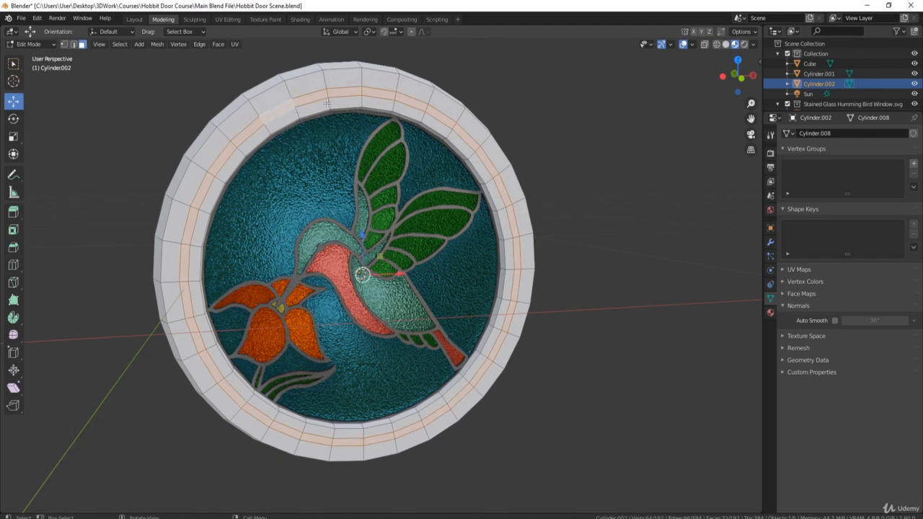
middle_click_drag(327, 103, 448, 193)
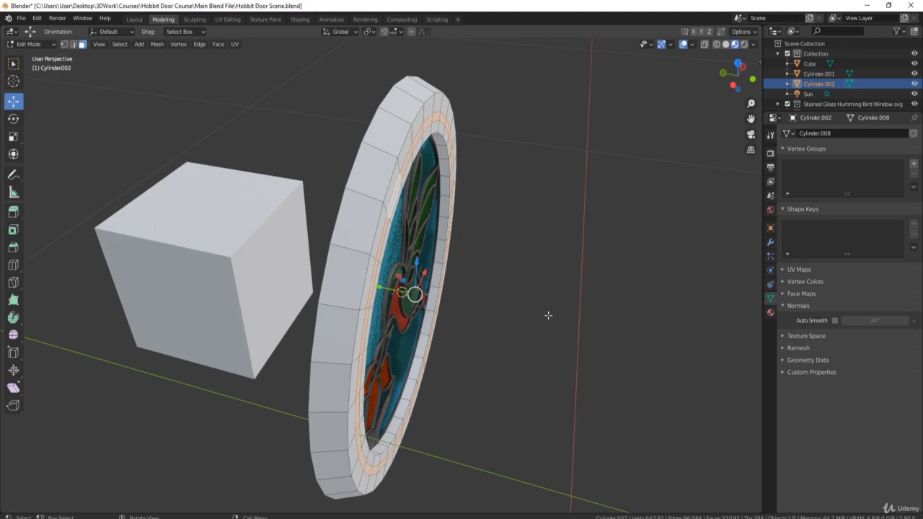
key("e")
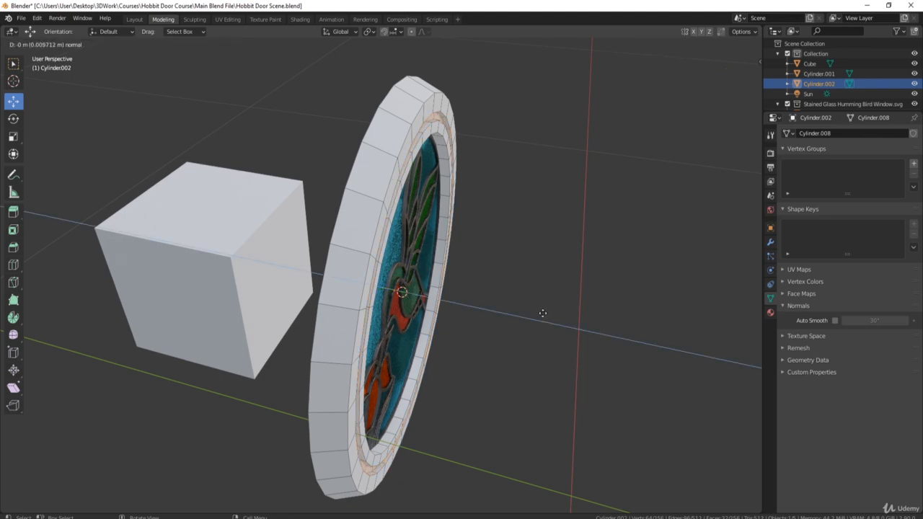
left_click(543, 313)
In edge select mode, select the edge loops running around both sides of the extruded band on the frame's front
middle_click_drag(543, 313, 428, 245)
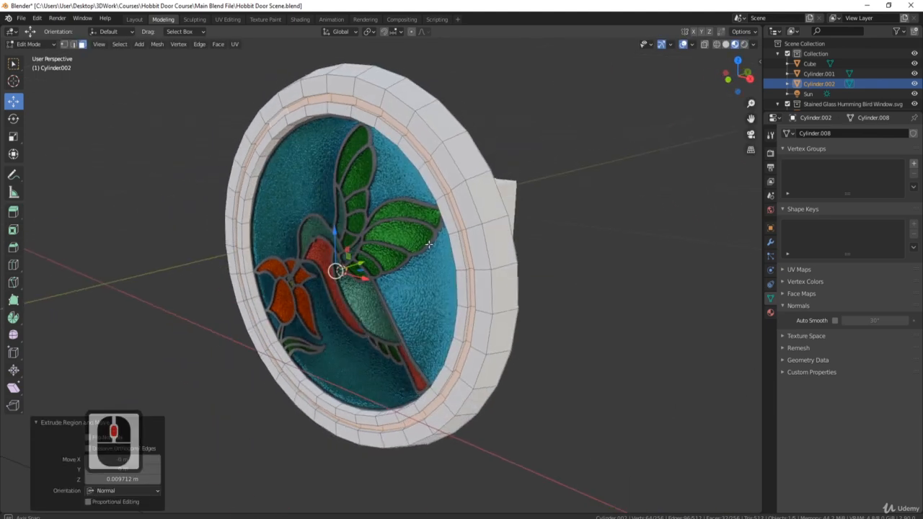
middle_click_drag(425, 173, 461, 168)
middle_click_drag(461, 167, 405, 191, "shift")
middle_click_drag(405, 191, 382, 203, "shift")
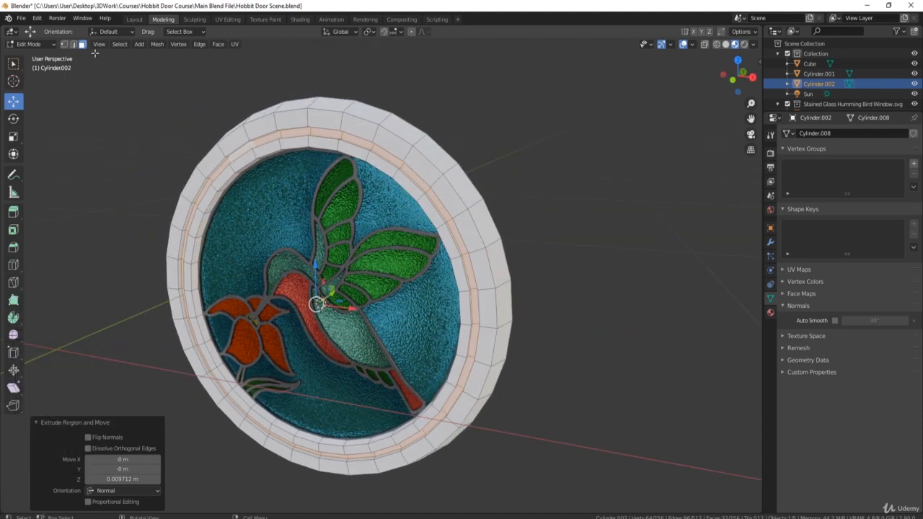
middle_click_drag(256, 143, 337, 138)
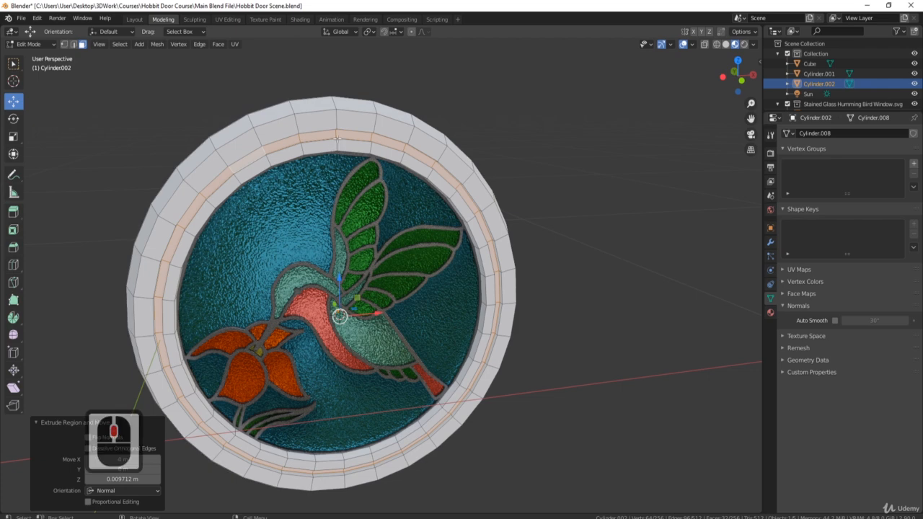
left_click(73, 44)
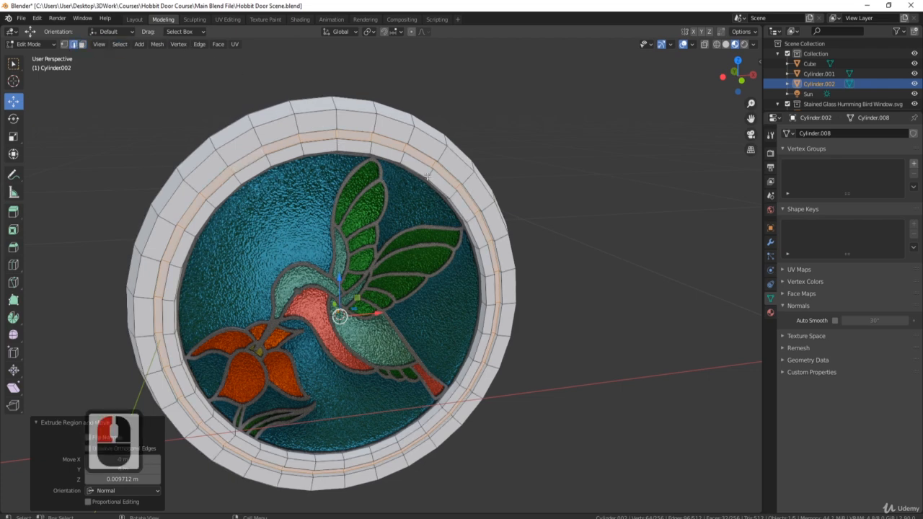
mouse_move(428, 175)
middle_mouse_down()
mouse_move(437, 166)
mouse_move(421, 127)
mouse_move(417, 170)
middle_mouse_up()
scroll(421, 127, "up", 3)
left_click(370, 91)
left_click(372, 93, "alt")
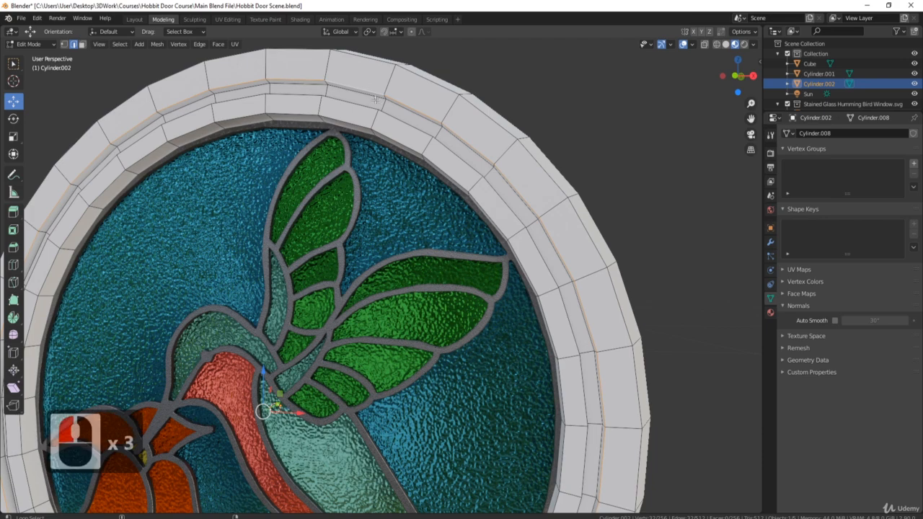
scroll(375, 98, "up", 1)
middle_click_drag(375, 99, 434, 148)
left_click(325, 160, "alt+shift")
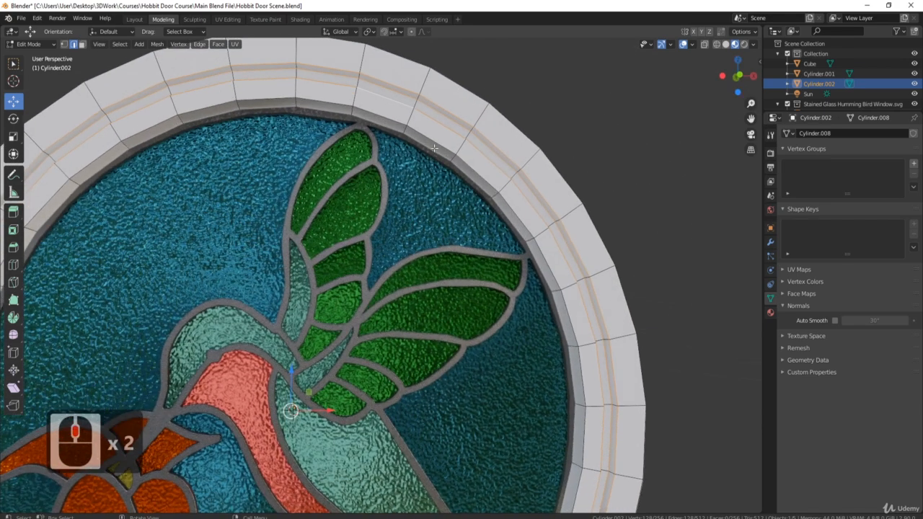
left_click(390, 117, "alt+shift")
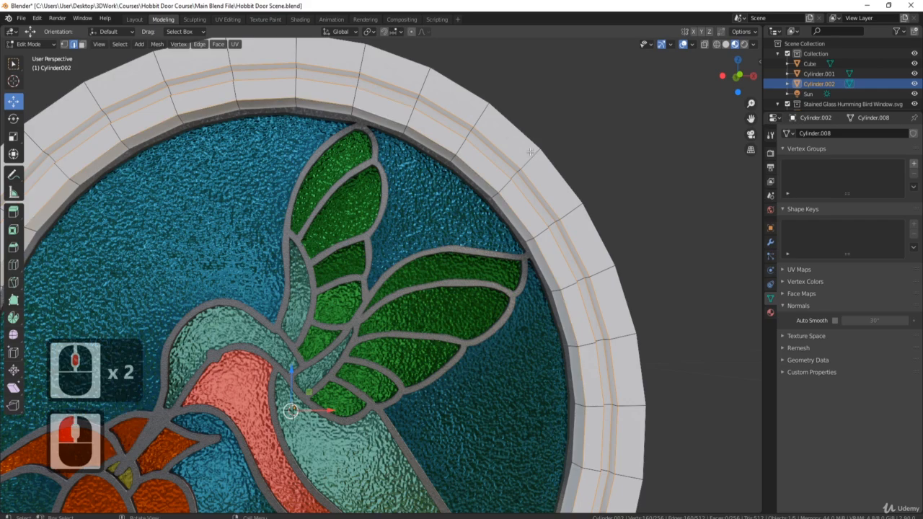
Add the frame front's outer edge loop to the selection and bevel the selected loops by about 0.008 m with one segment
middle_click_drag(389, 117, 372, 135)
middle_click_drag(368, 102, 394, 116)
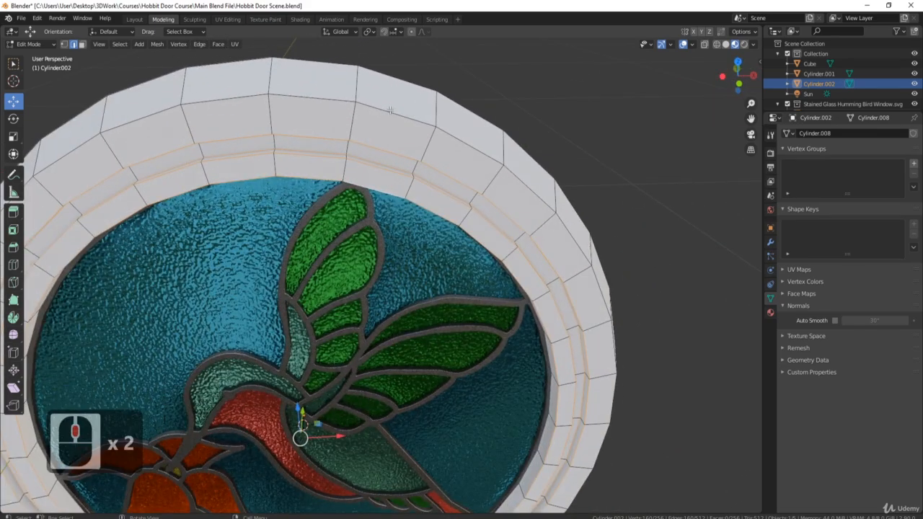
left_click(390, 110, "alt+shift")
scroll(390, 110, "down", 4)
scroll(480, 227, "up", 1)
middle_click_drag(480, 227, 432, 240)
middle_click_drag(433, 240, 461, 216, "shift")
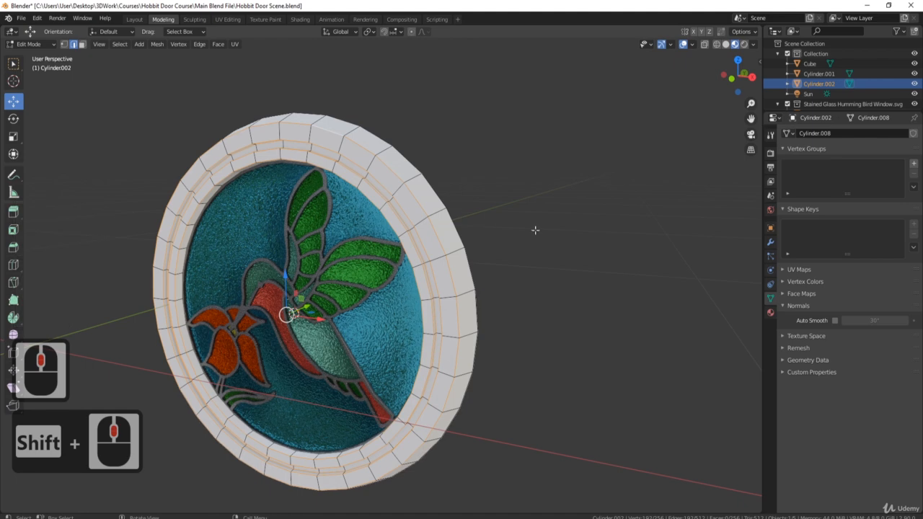
key("ctrl+b")
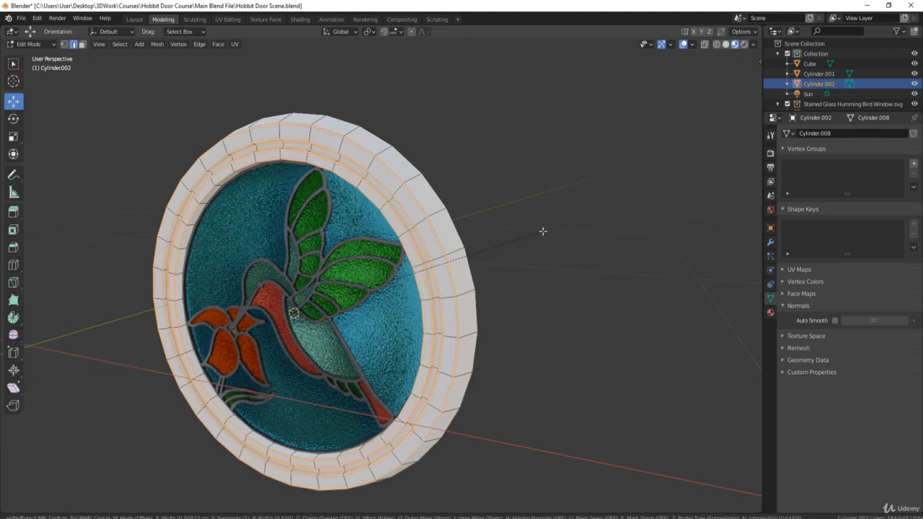
left_click(544, 231)
Return to Object Mode, shade the frame smooth and enable Auto Smooth at 30°
key("Tab")
mouse_move(543, 231)
middle_mouse_down()
mouse_move(532, 231)
mouse_move(570, 220)
mouse_move(573, 193)
mouse_move(597, 199)
mouse_move(563, 180)
mouse_move(548, 185)
mouse_move(594, 241)
mouse_move(552, 235)
mouse_move(562, 223)
mouse_move(552, 232)
middle_mouse_up()
scroll(552, 233, "down", 2)
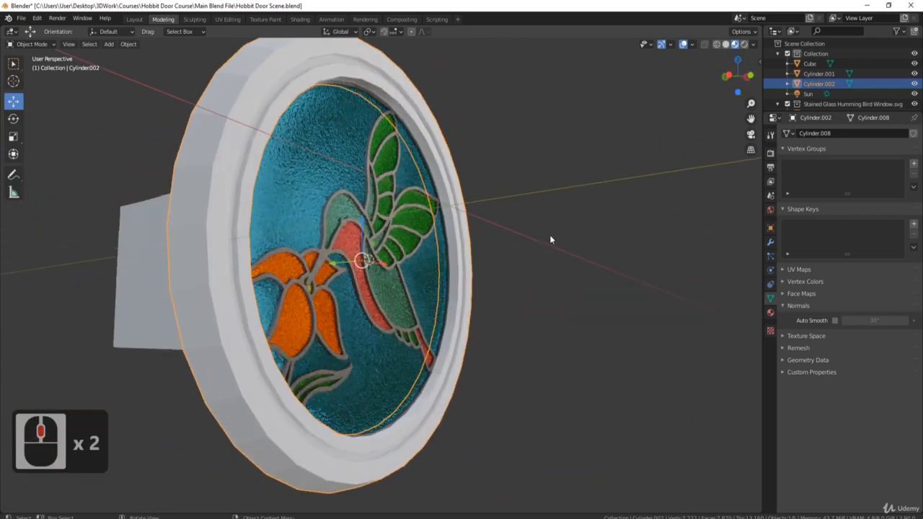
middle_click_drag(454, 206, 457, 270)
scroll(457, 270, "up", 3)
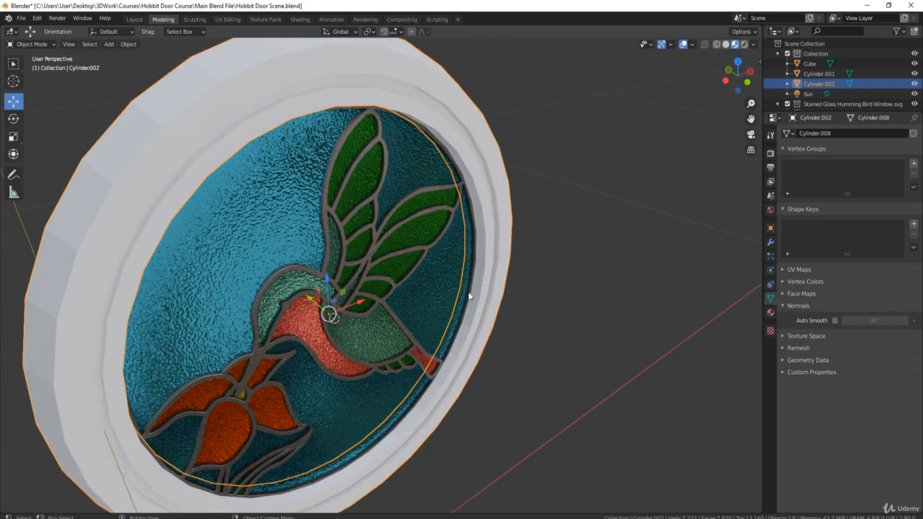
scroll(509, 243, "down", 2)
middle_click_drag(509, 244, 514, 245)
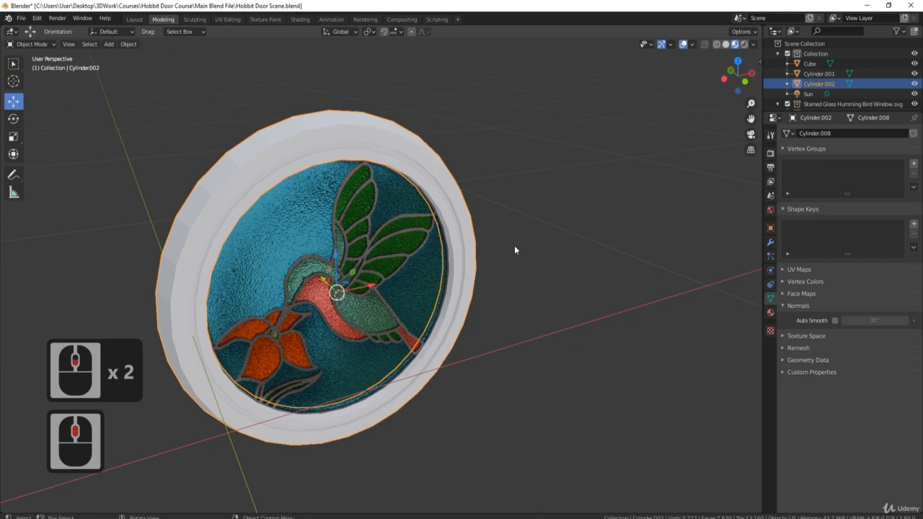
right_click(542, 156)
left_click(542, 156)
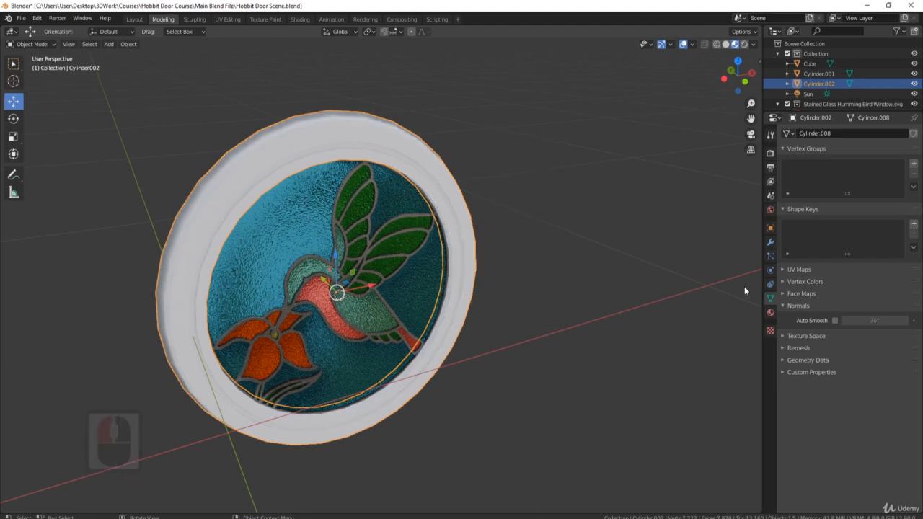
left_click(835, 320)
In Edit Mode, select the edge loop where the frame's front meets the flared outer rim and mark it as a seam
middle_click_drag(649, 317, 540, 251)
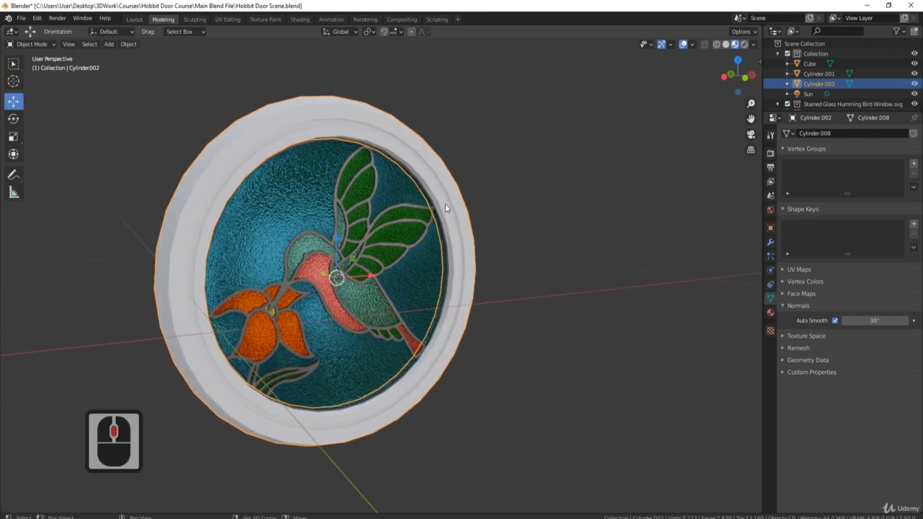
middle_click_drag(445, 204, 480, 236, "shift")
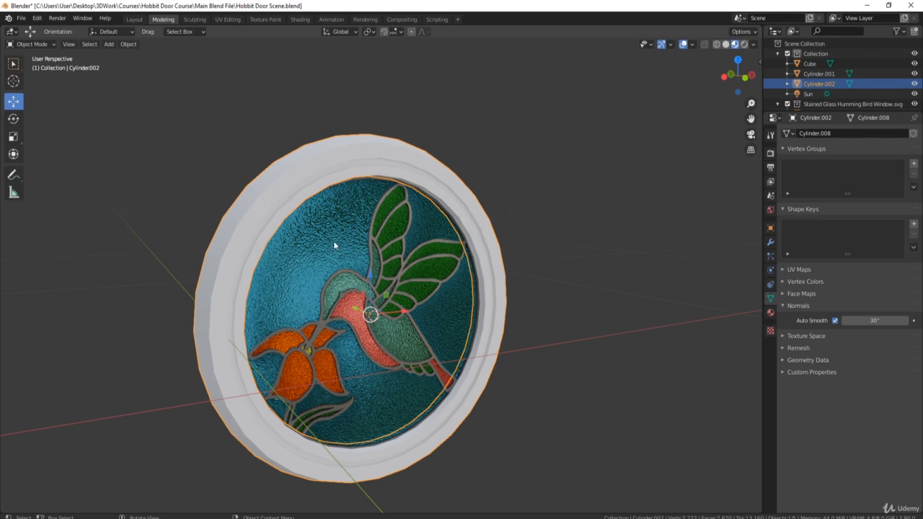
middle_click_drag(463, 204, 380, 175)
key("Tab")
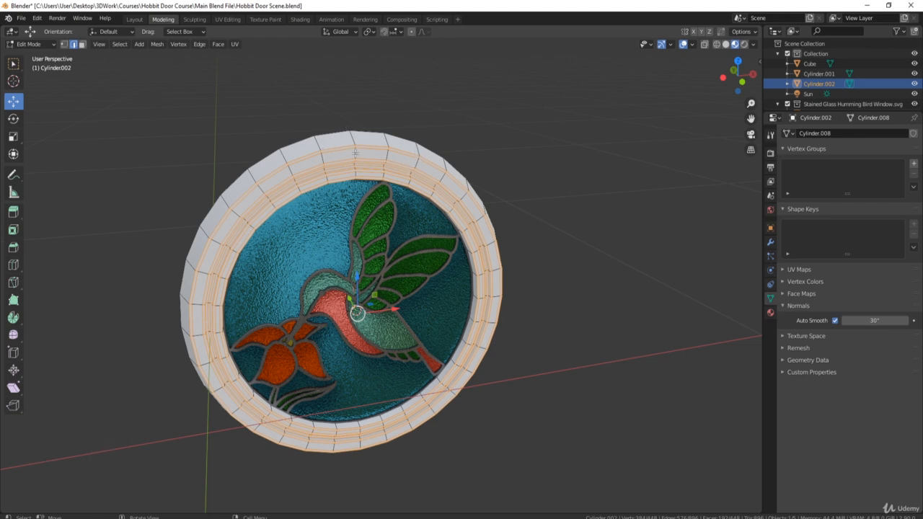
middle_click_drag(377, 155, 405, 156)
scroll(405, 155, "up", 2)
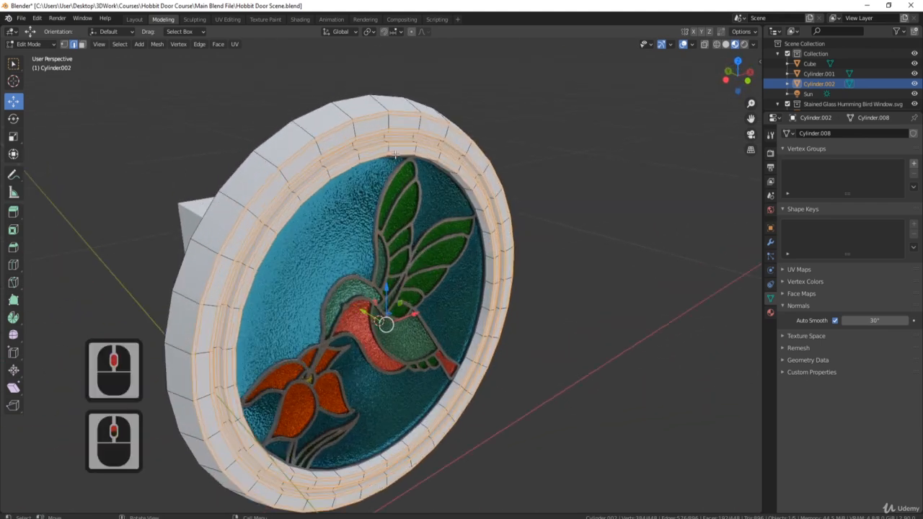
left_click(331, 129)
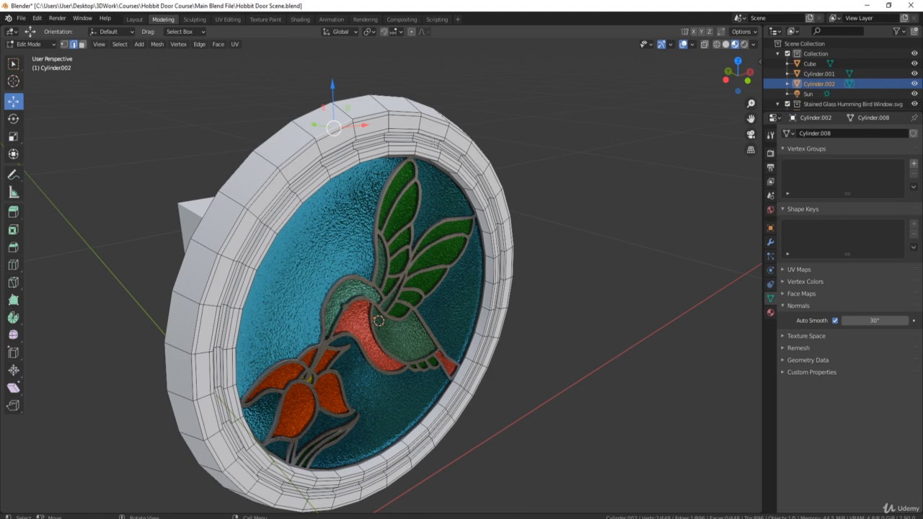
middle_click_drag(447, 143, 368, 171)
scroll(357, 119, "up", 2)
left_click(287, 150)
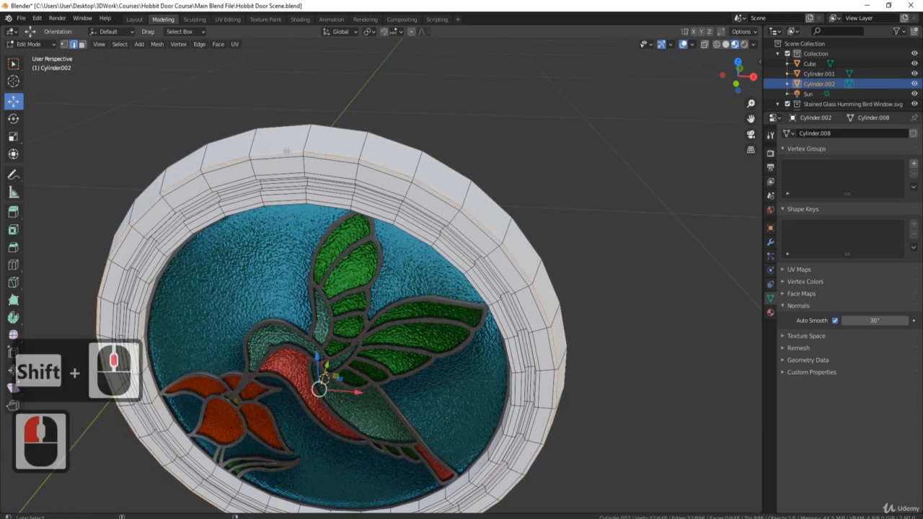
middle_click_drag(356, 161, 311, 116)
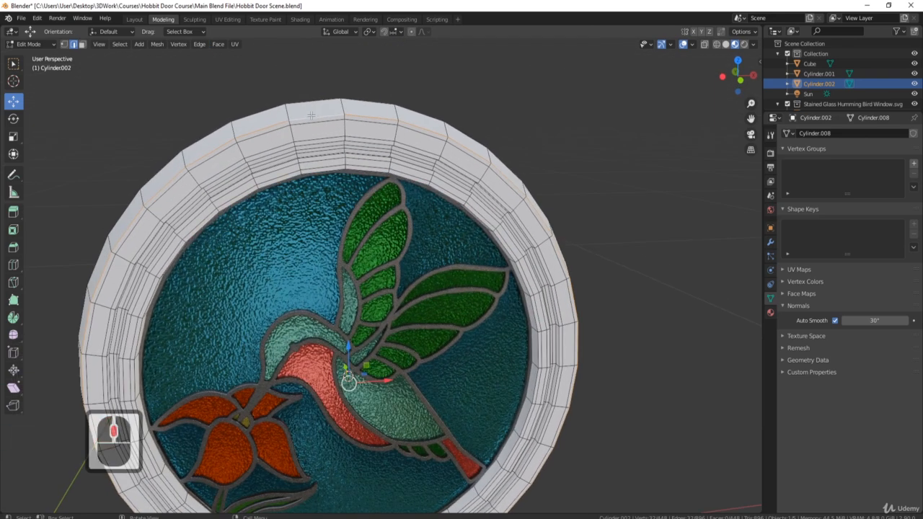
right_click(473, 95)
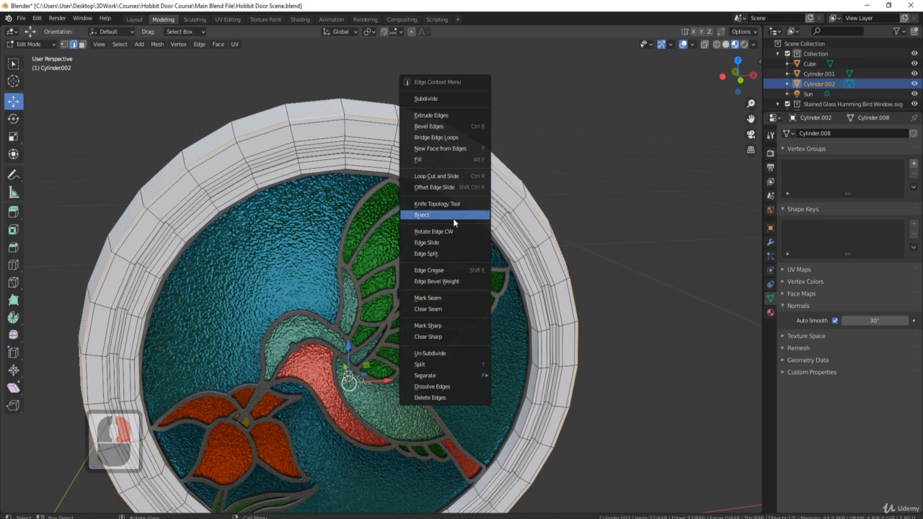
left_click(428, 297)
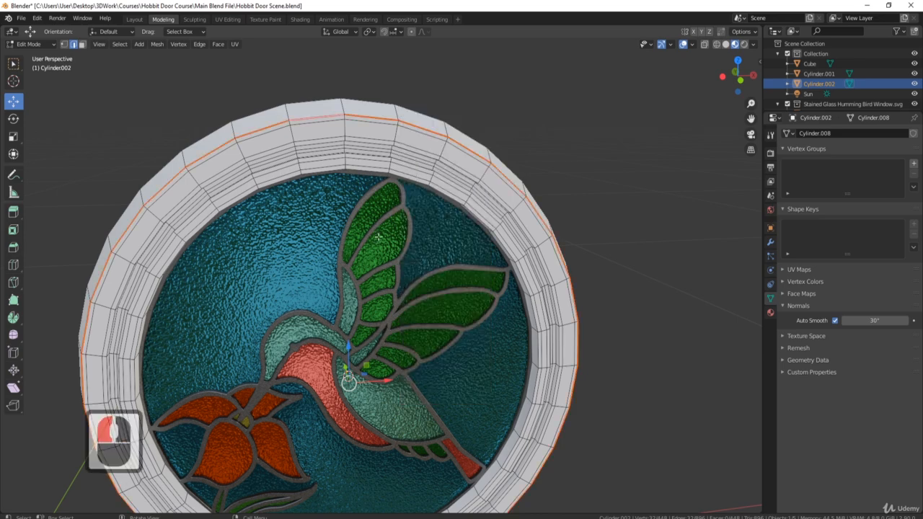
Select the edge loop along the outer side of the extruded front band and mark it as a seam
middle_click_drag(428, 297, 404, 80)
scroll(387, 136, "up", 2)
left_click(389, 78, "alt")
left_click(393, 83, "alt")
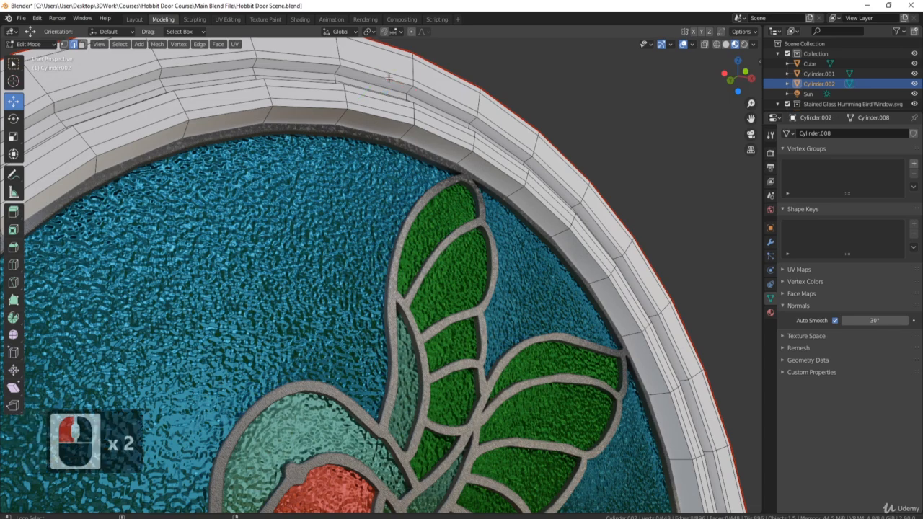
left_click(399, 89, "alt")
right_click(407, 92)
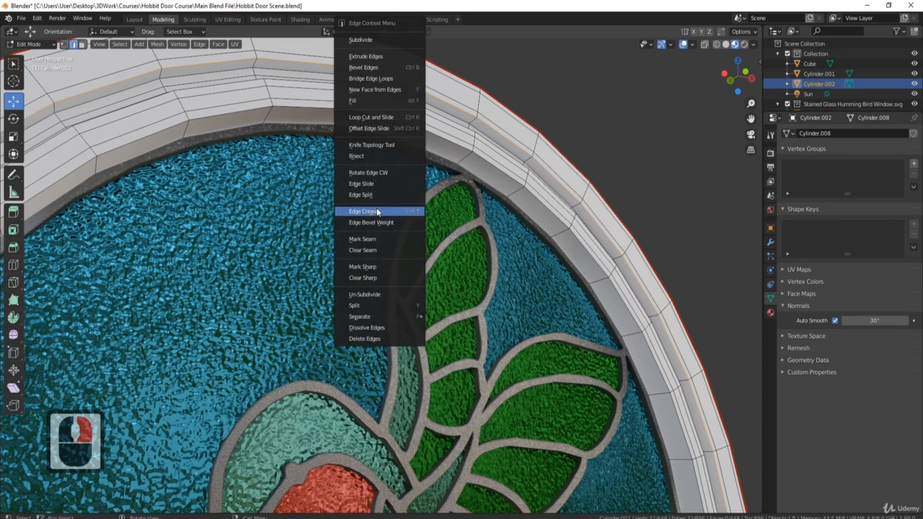
left_click(377, 239)
Select the whole ring of faces on the back of the frame and delete those faces
scroll(405, 159, "down", 3)
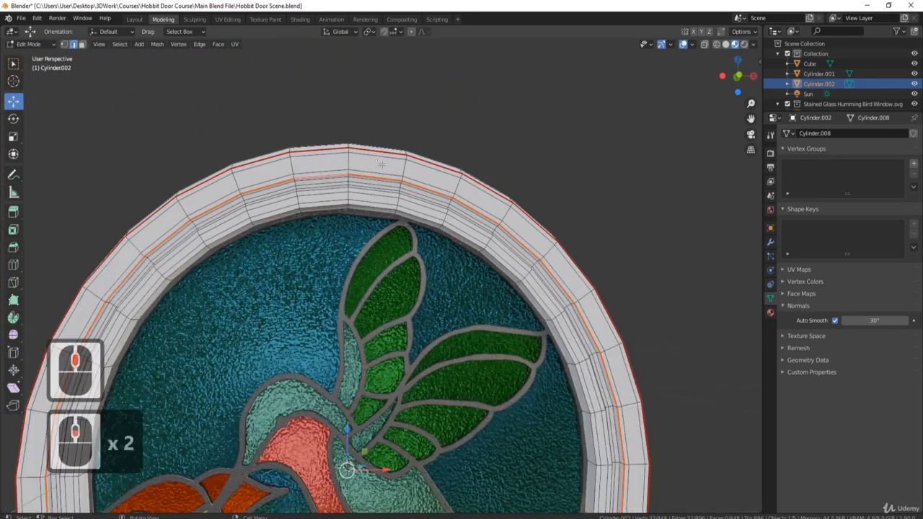
middle_click_drag(404, 159, 447, 191)
scroll(419, 228, "down", 3)
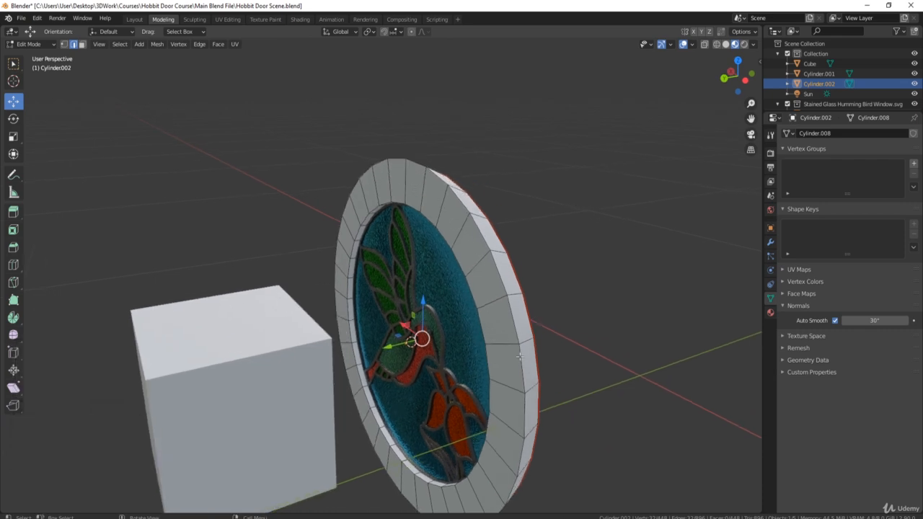
middle_click_drag(519, 356, 464, 267, "shift")
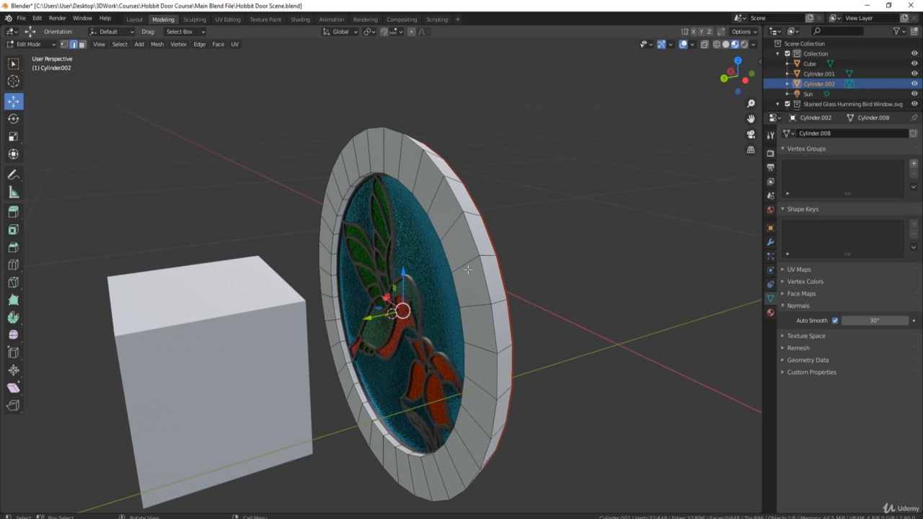
left_click(83, 45)
double_click(452, 227)
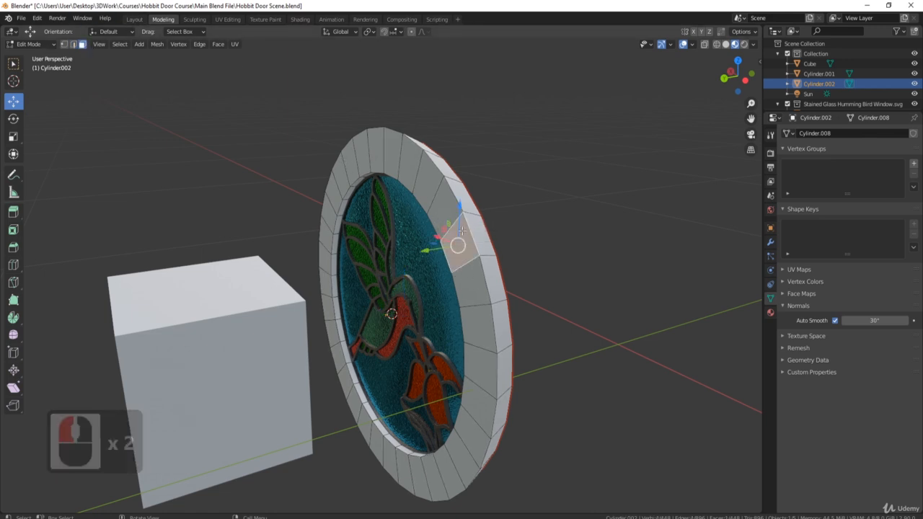
left_click(452, 229, "alt")
left_click(453, 232, "alt")
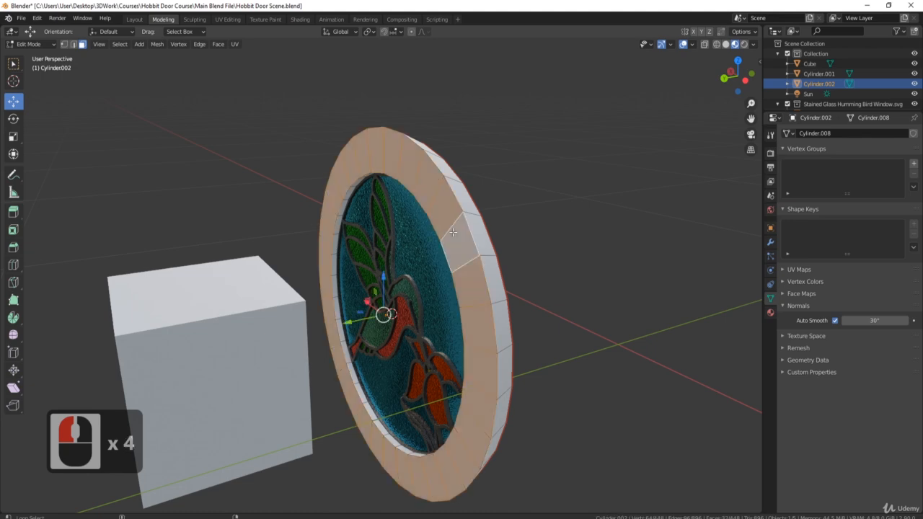
key("Delete")
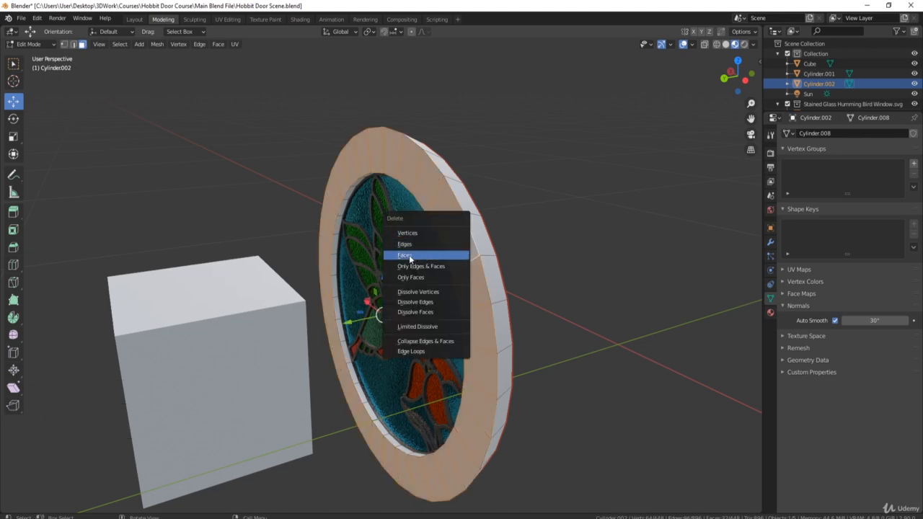
left_click(424, 255)
Select the three remaining edge loops around the front band and the frame's inner opening and mark them as seams
middle_click_drag(523, 268, 392, 168)
left_click(73, 43)
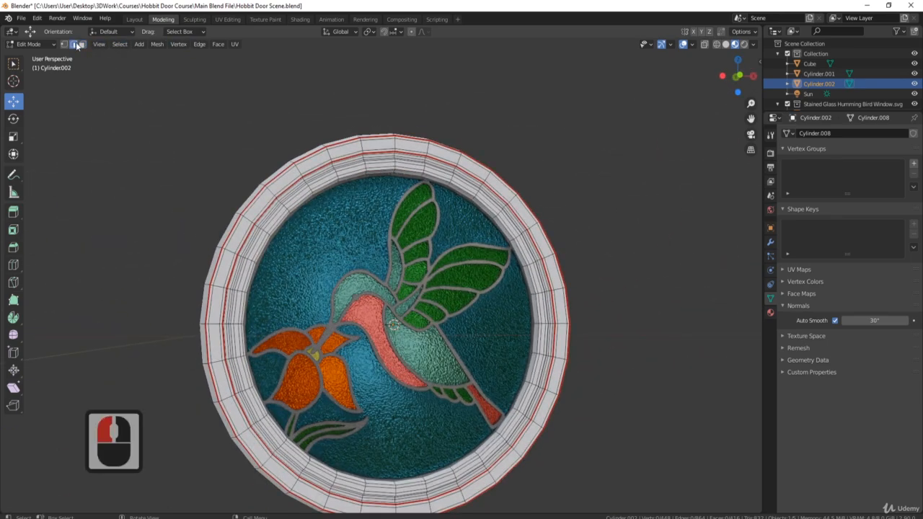
scroll(475, 204, "up", 3)
middle_click_drag(476, 204, 543, 239, "shift")
left_click(551, 228, "alt")
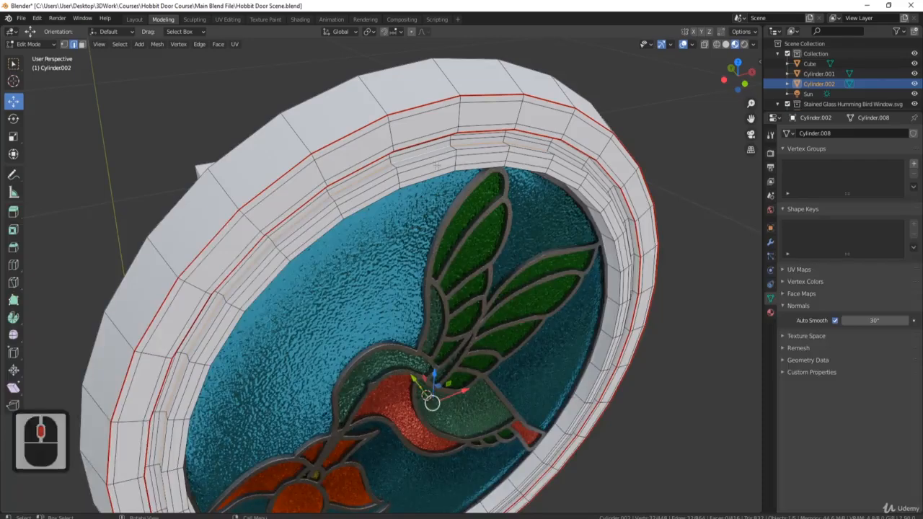
middle_click_drag(432, 162, 455, 168)
middle_click_drag(496, 143, 542, 150)
right_click(434, 192)
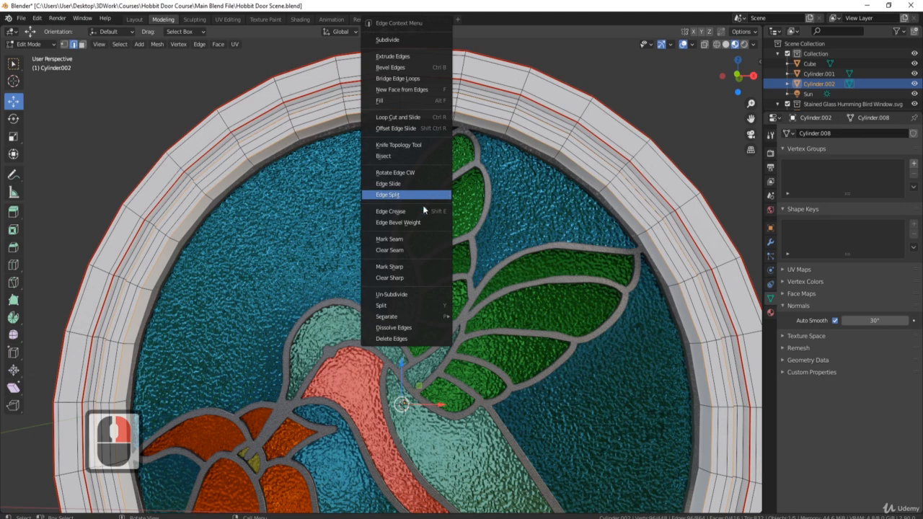
scroll(437, 223, "down", 3)
middle_click_drag(437, 223, 490, 238)
scroll(505, 237, "up", 2)
middle_click_drag(490, 238, 484, 236)
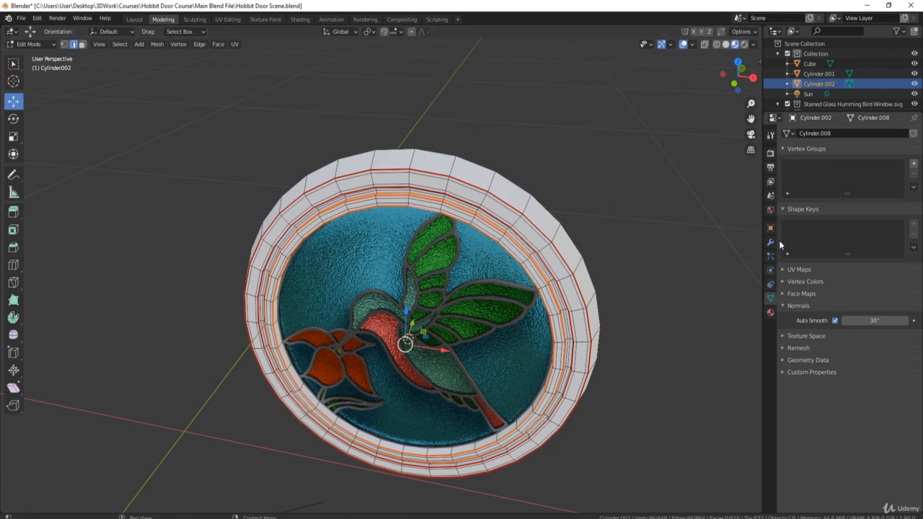
Add a material slot to the frame, create a new material in it and name it Wood
left_click(769, 313)
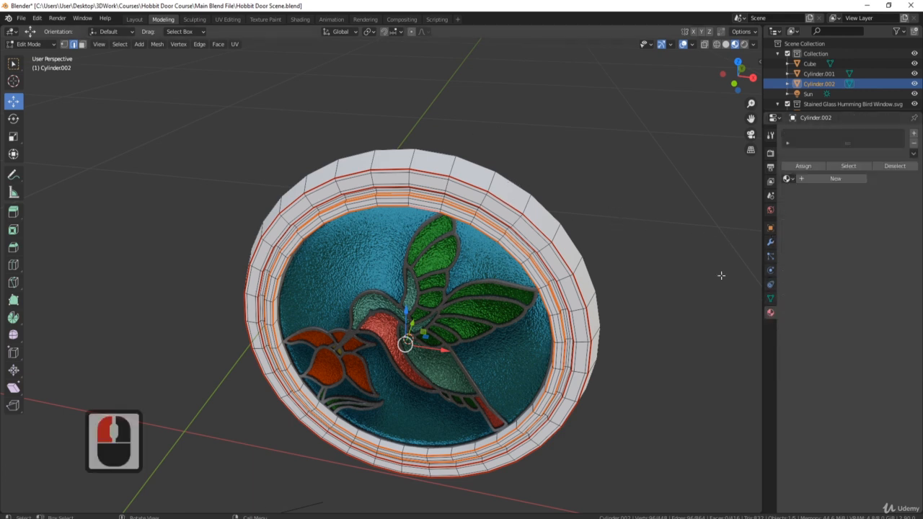
left_click(915, 137)
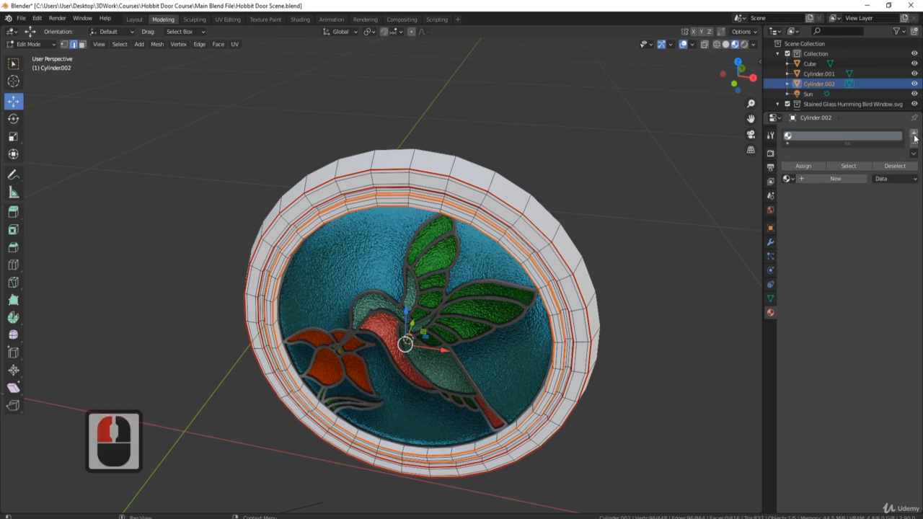
left_click(832, 178)
double_click(826, 137)
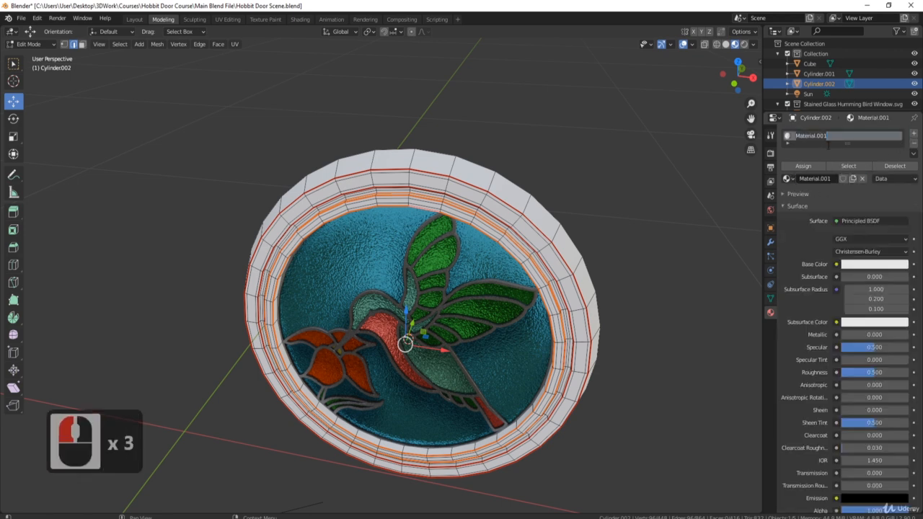
type("Wood")
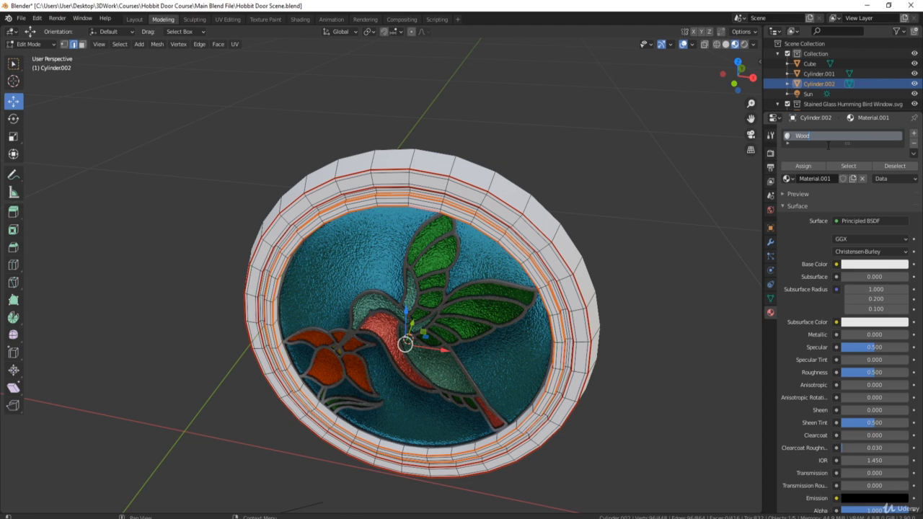
key("Return")
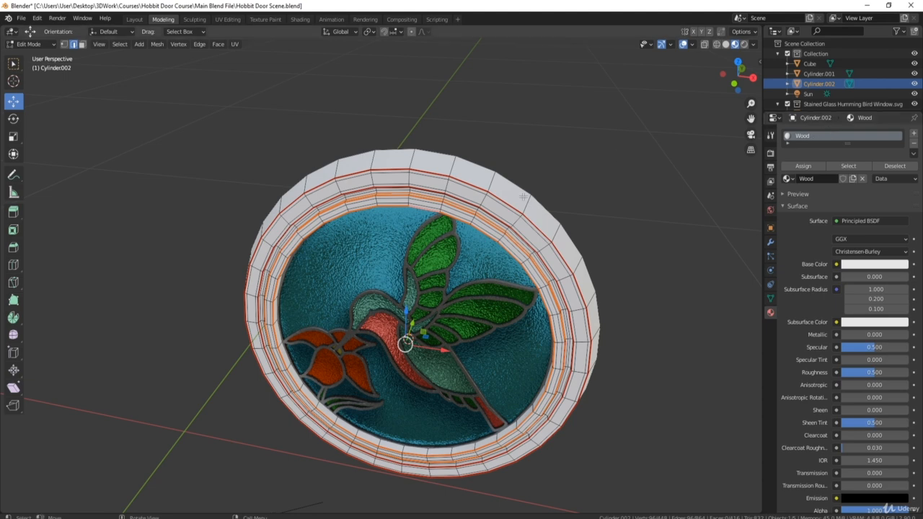
In the Shading workspace, load all five texture maps from the Textures/Wood Single folder onto the Wood material's Principled BSDF node using Principled Texture Setup
left_click(300, 20)
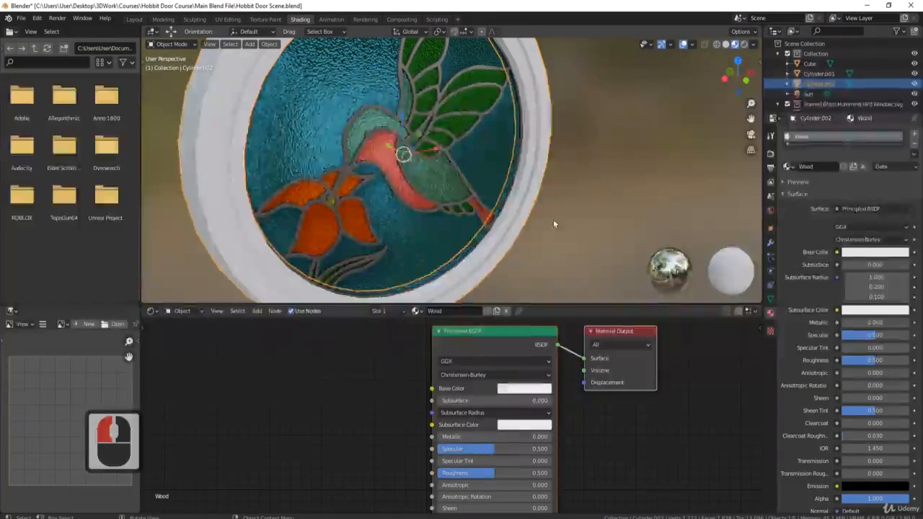
scroll(395, 364, "down", 11)
middle_click_drag(524, 425, 483, 402)
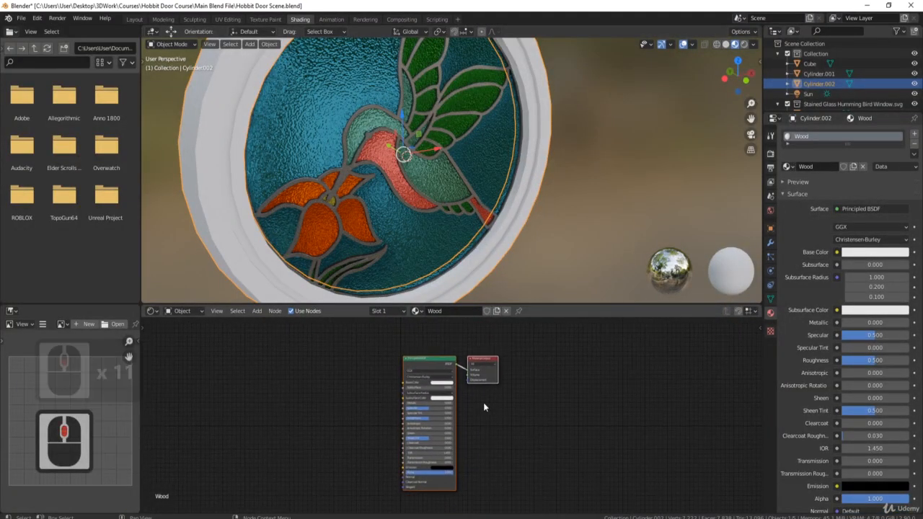
left_click(429, 366)
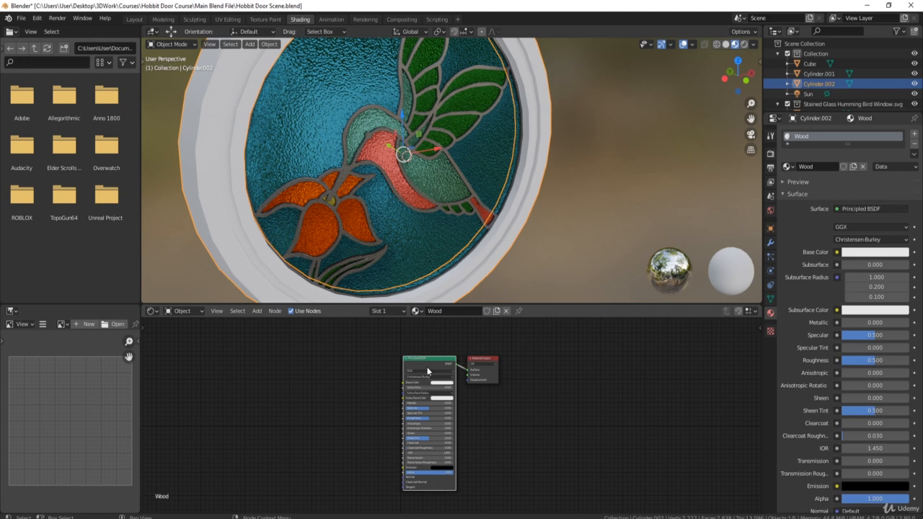
left_click(438, 362)
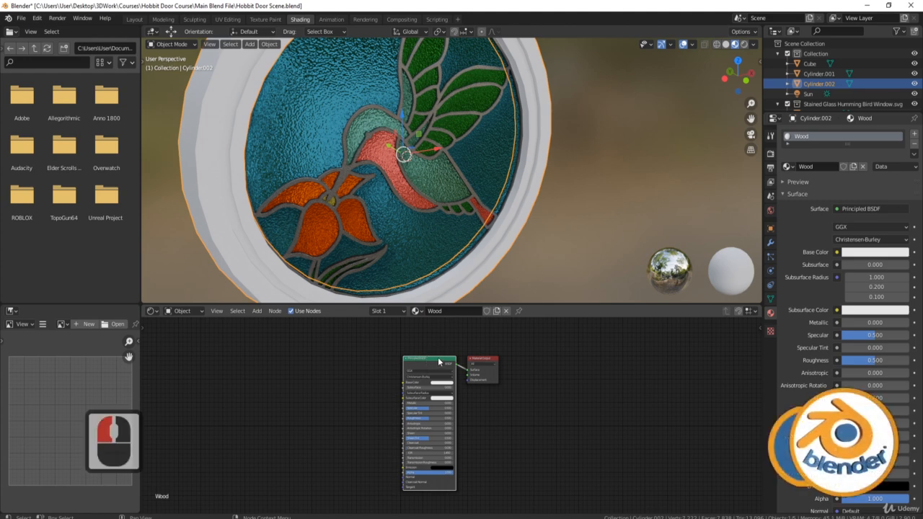
left_click(425, 365)
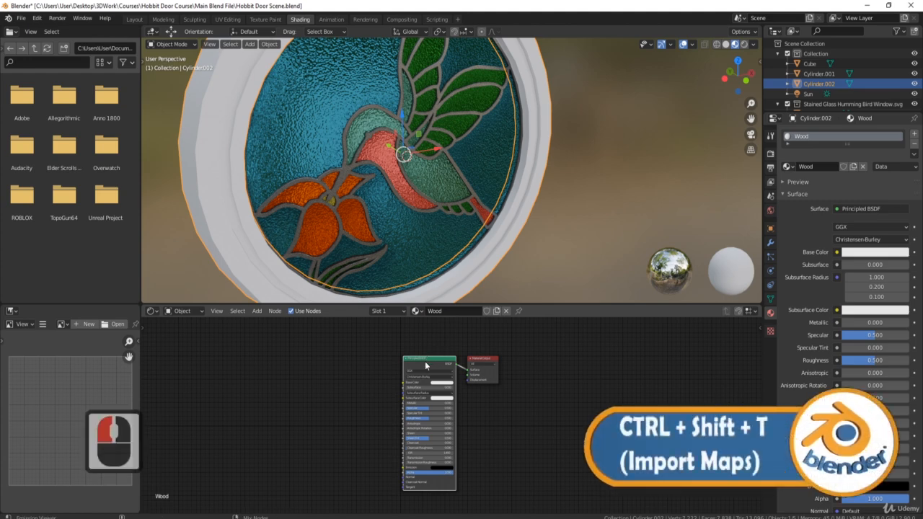
key("ctrl+shift+t")
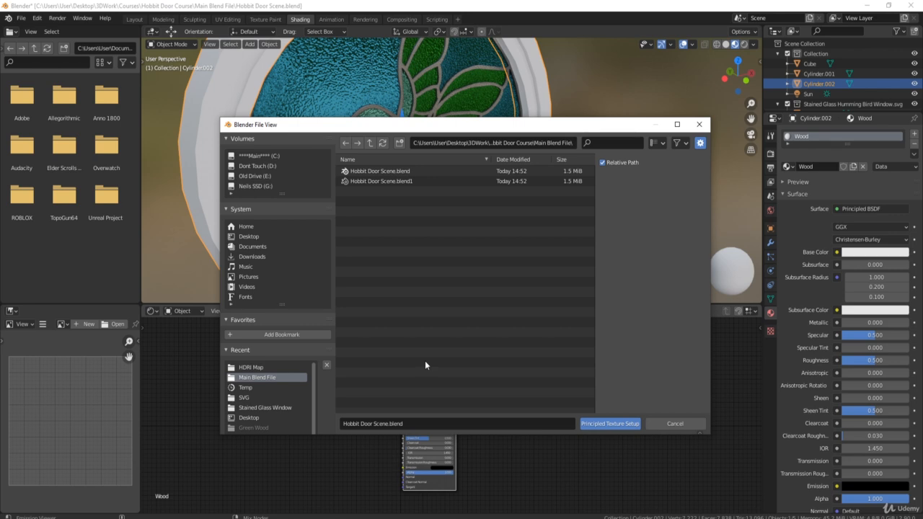
left_click(370, 143)
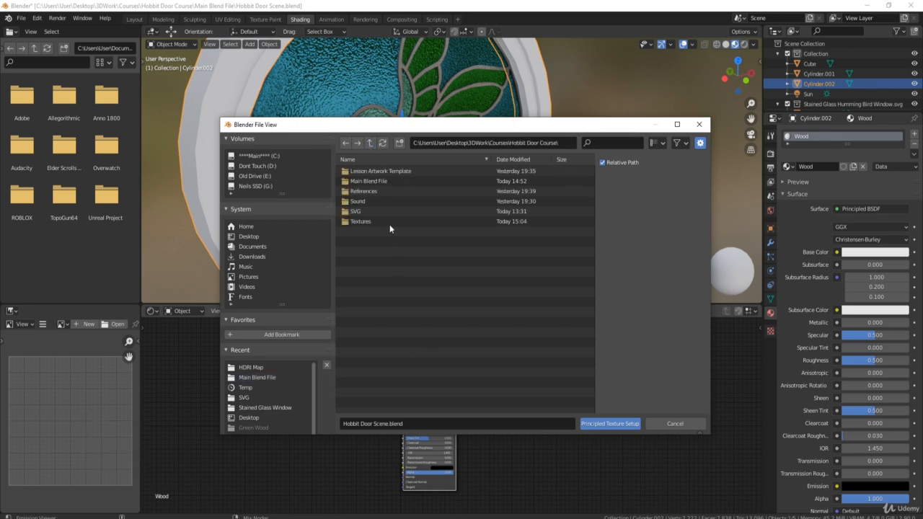
double_click(371, 221)
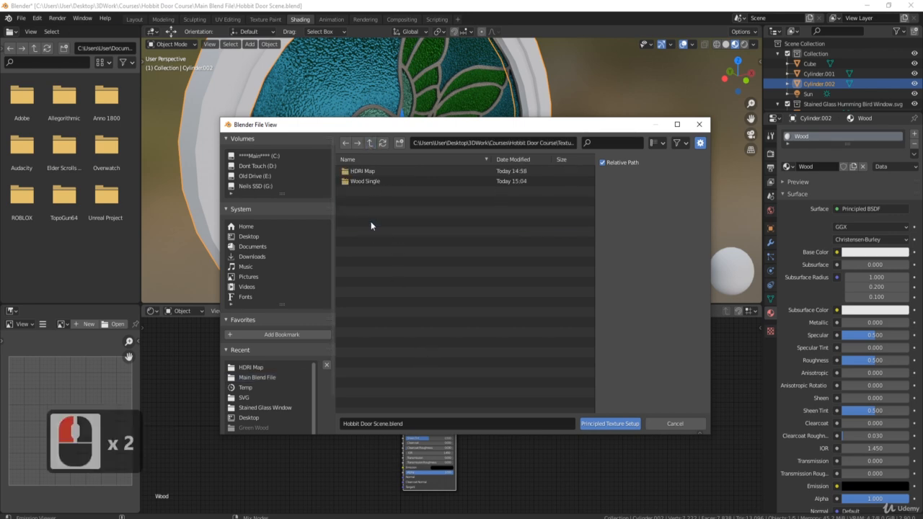
double_click(371, 181)
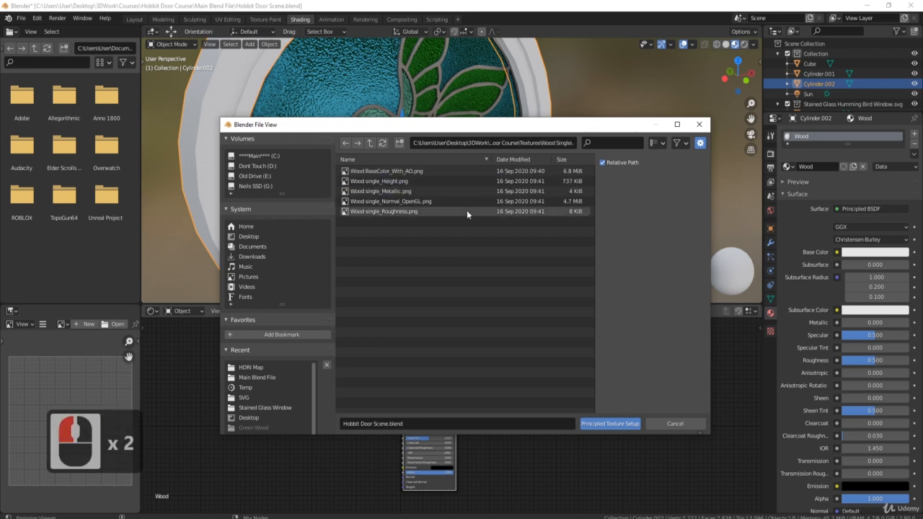
left_click(398, 171)
left_click(393, 211, "shift")
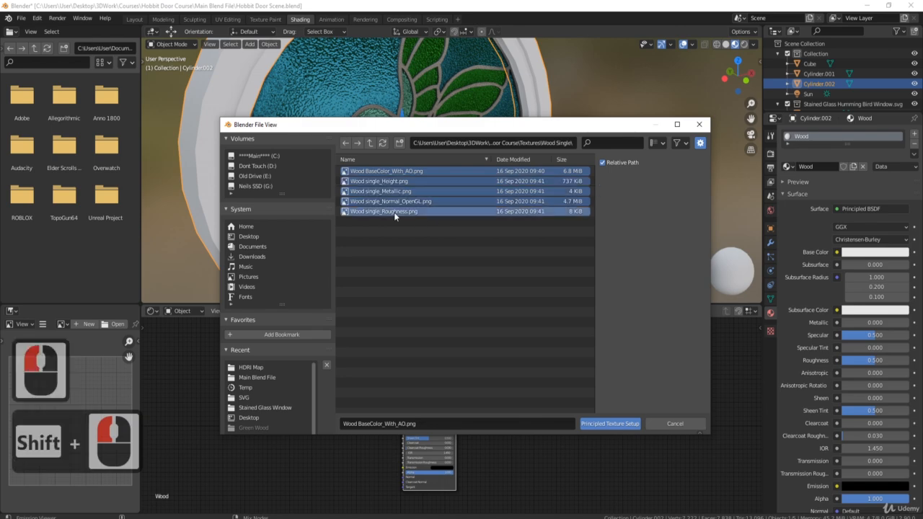
left_click(610, 424)
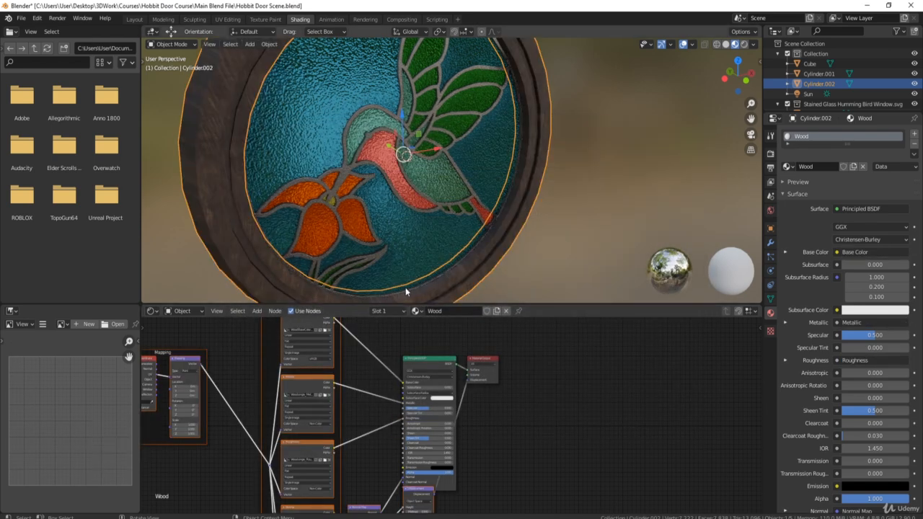
Look over the wood texture on the frame, then switch to the UV Editing workspace and set its 3D view to Material Preview shading
middle_click_drag(482, 243, 426, 237)
middle_click_drag(520, 198, 313, 252)
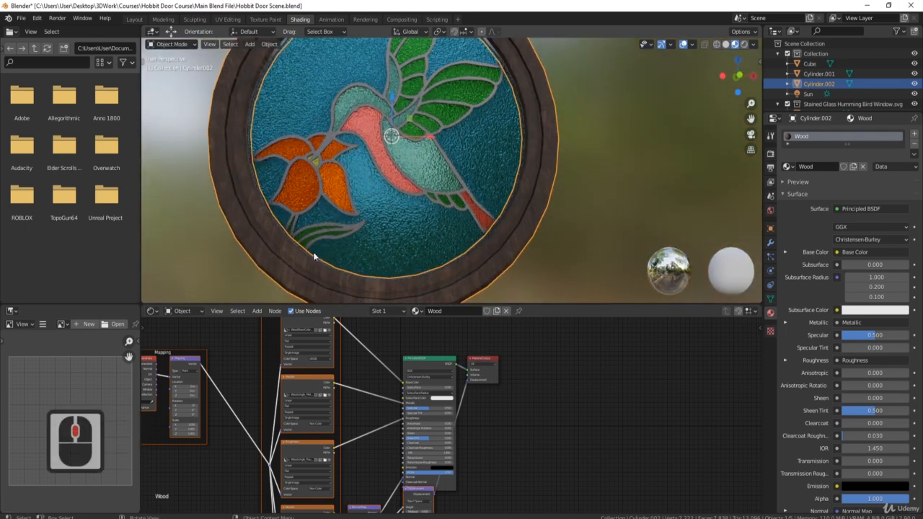
middle_click_drag(266, 108, 539, 183, "shift")
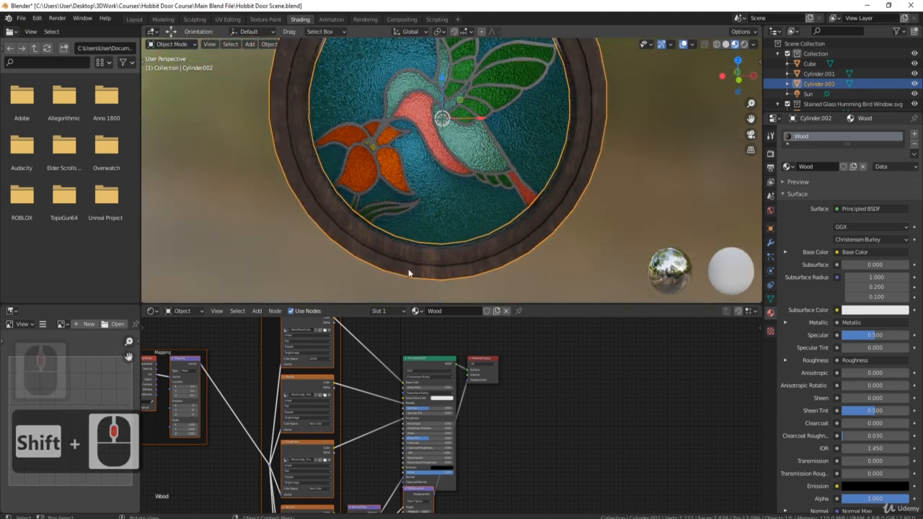
middle_click_drag(594, 147, 561, 168, "shift")
middle_click_drag(561, 167, 550, 142, "shift")
scroll(563, 176, "down", 2)
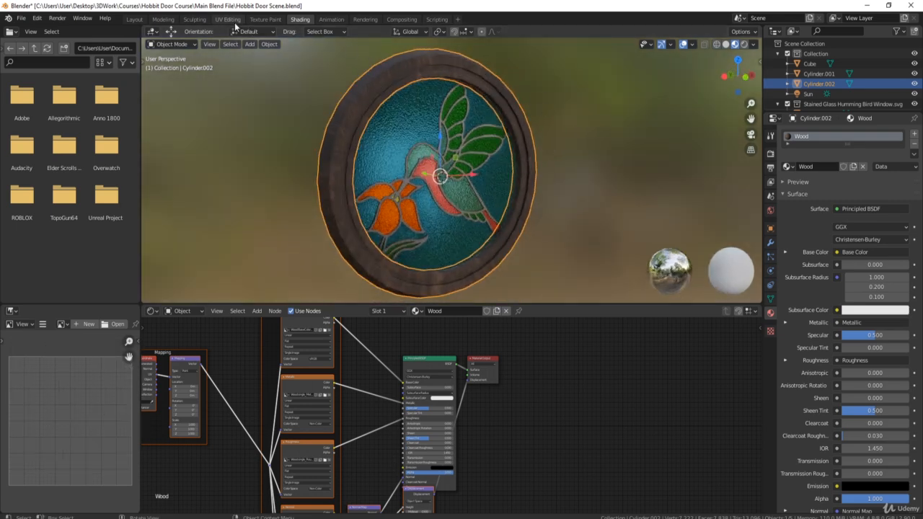
left_click(227, 20)
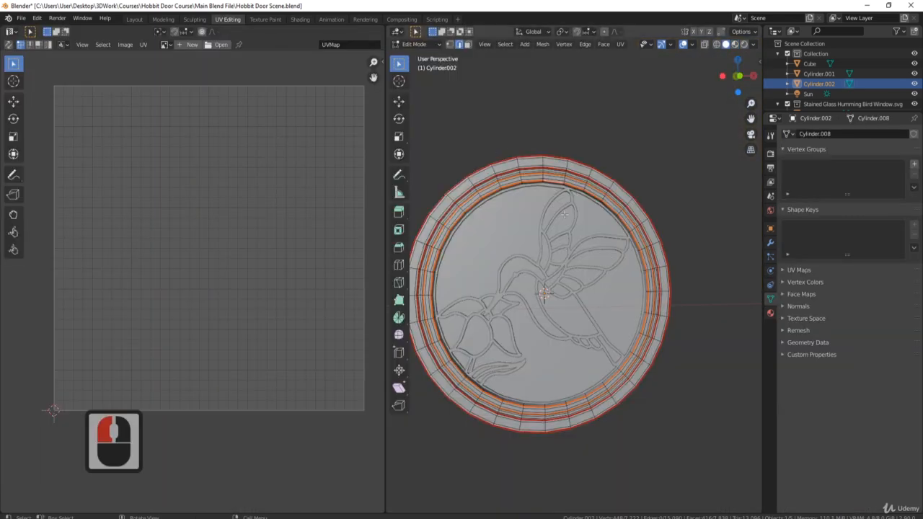
left_click(734, 44)
mouse_move(482, 251)
middle_mouse_down()
mouse_move(523, 278)
mouse_move(541, 274)
mouse_move(570, 263)
mouse_move(599, 210)
middle_mouse_up()
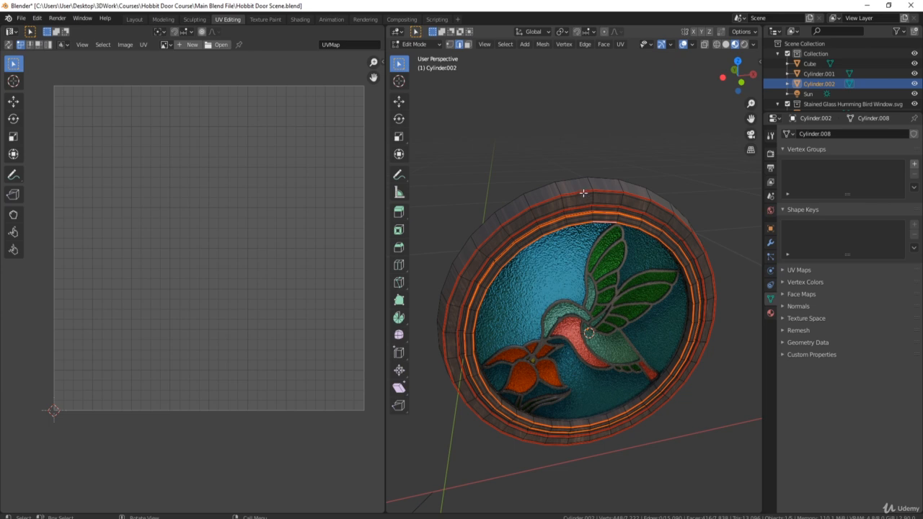
Select the frame's entire mesh and unwrap it along the marked seams
key("a")
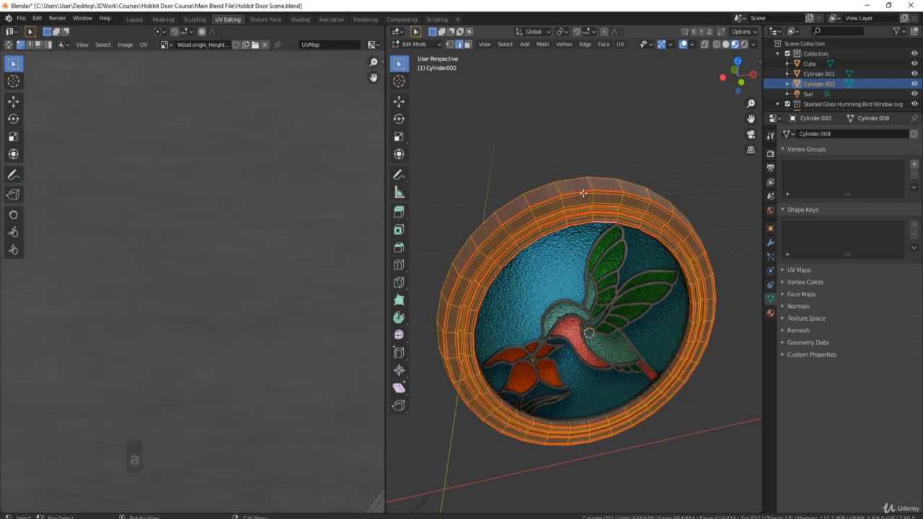
key("u")
left_click(583, 195)
scroll(155, 288, "down", 12)
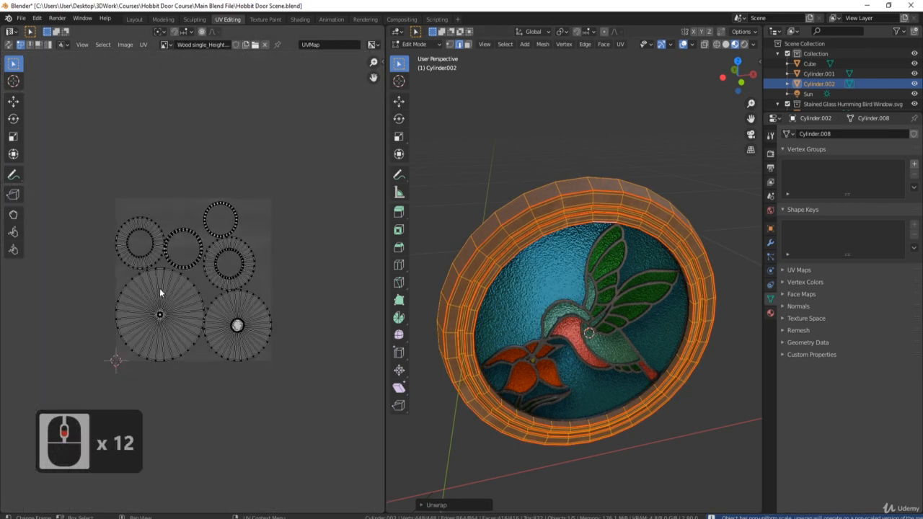
scroll(159, 288, "up", 5)
Return to Object Mode and examine how the wood grain runs around the unwrapped frame
key("Tab")
middle_click_drag(581, 251, 524, 221)
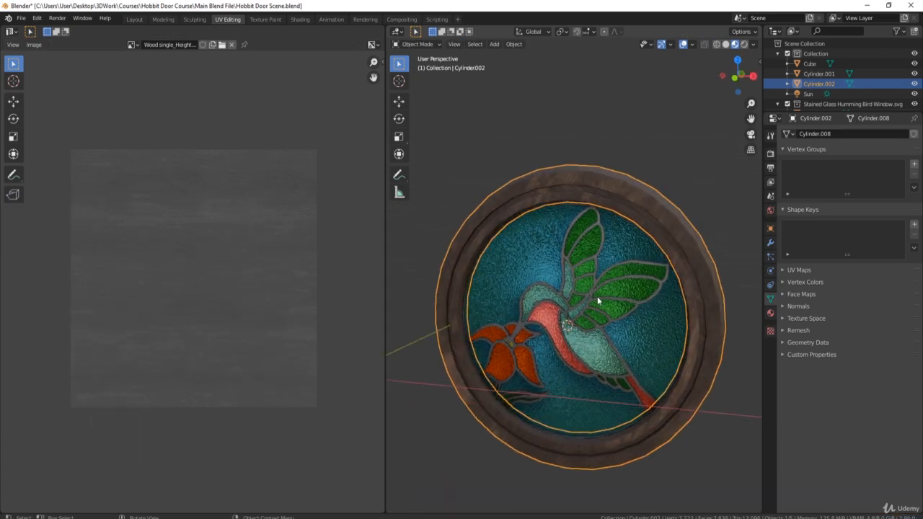
scroll(597, 297, "up", 3)
middle_click_drag(629, 234, 645, 239, "shift")
scroll(592, 248, "down", 4)
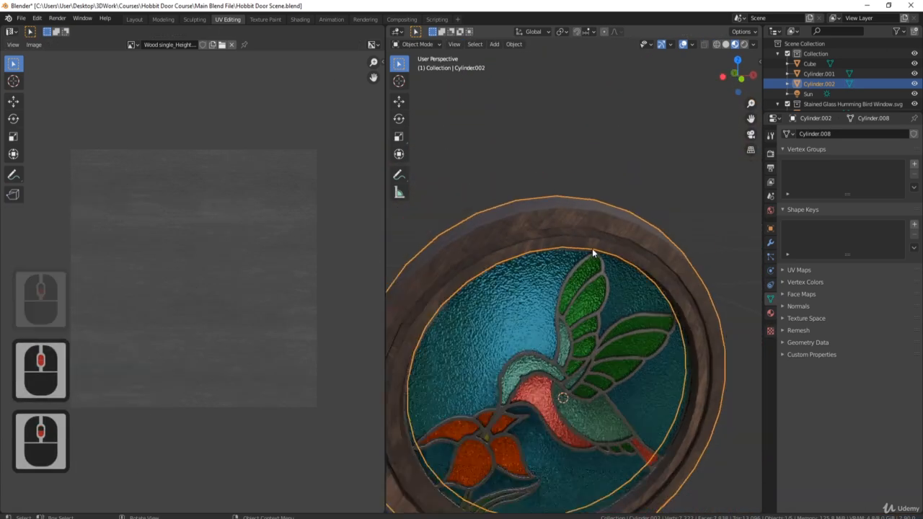
middle_click_drag(590, 251, 610, 211, "shift")
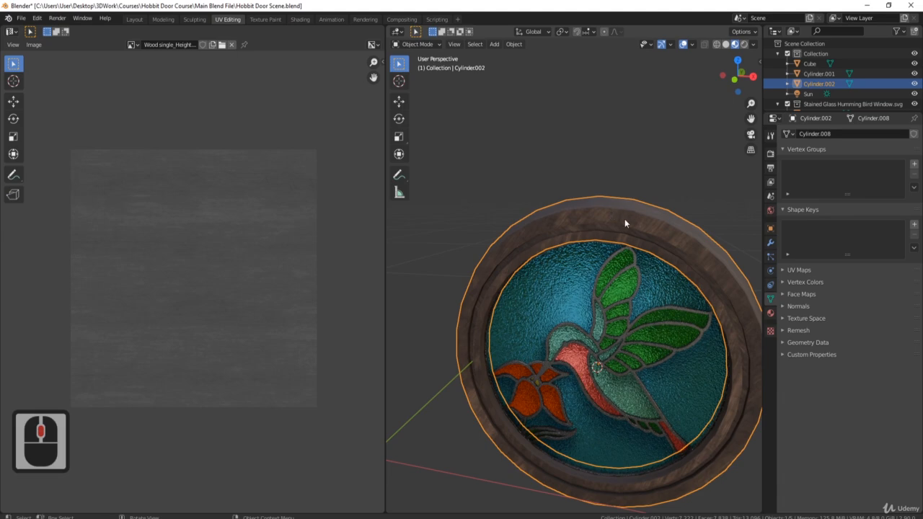
middle_click_drag(627, 241, 640, 227)
scroll(612, 241, "down", 2)
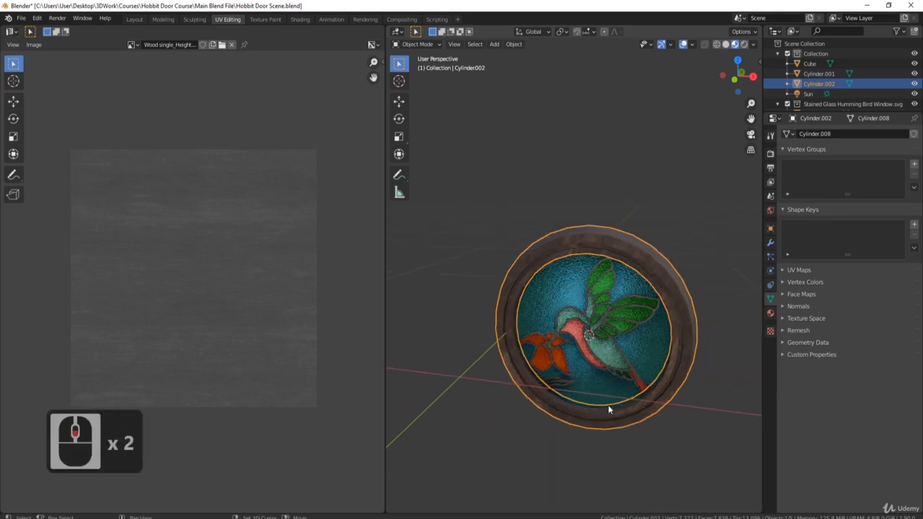
middle_click_drag(608, 409, 602, 351, "shift")
scroll(598, 345, "up", 4)
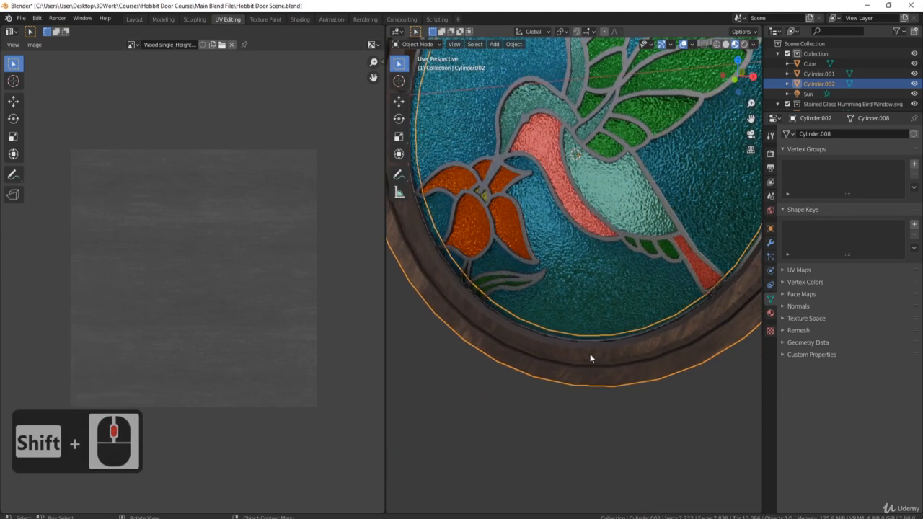
In Edit Mode, select the edge loop crossing the frame's profile at its lowest point and mark it as a seam
key("Tab")
scroll(597, 371, "down", 1)
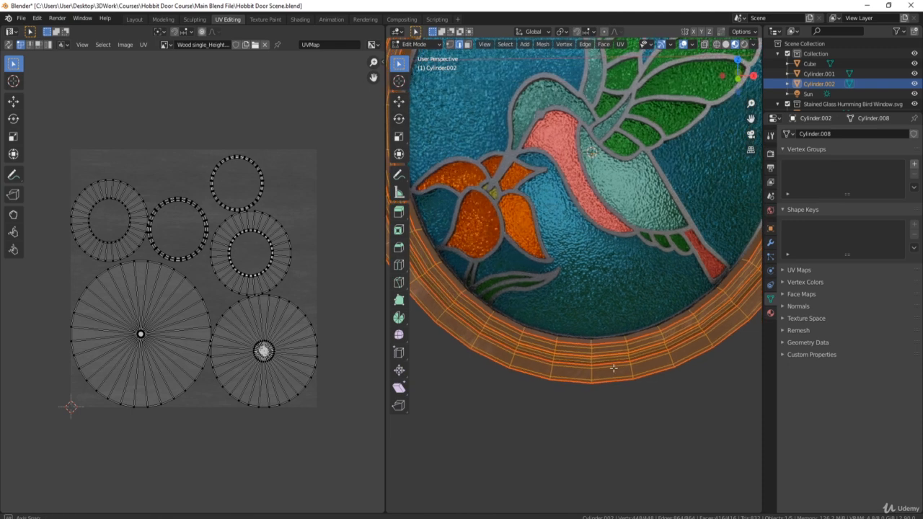
key("KP_1")
scroll(612, 367, "up", 2)
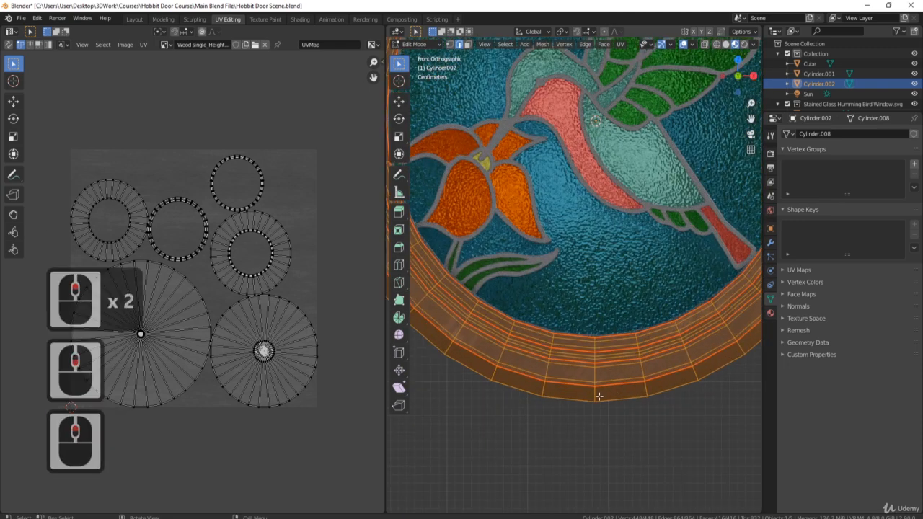
left_click(593, 396)
left_click(593, 396)
middle_click_drag(602, 392, 611, 292)
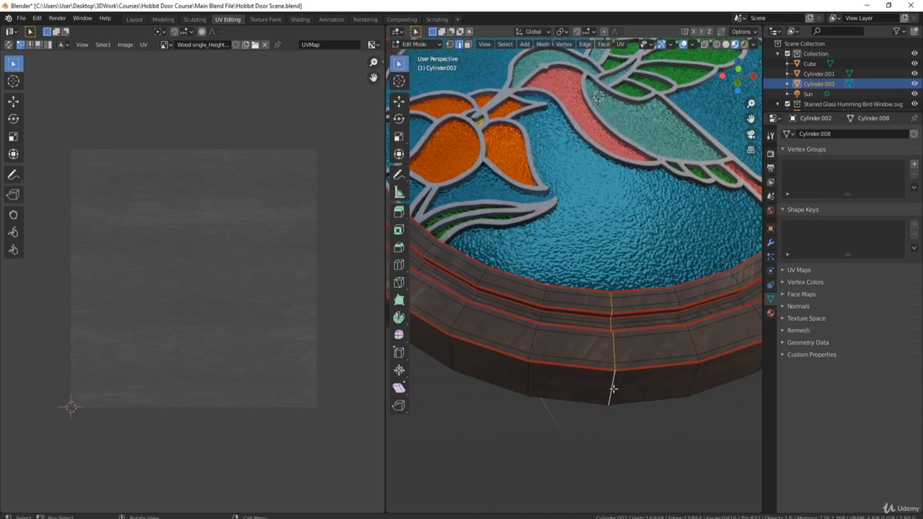
right_click(636, 315)
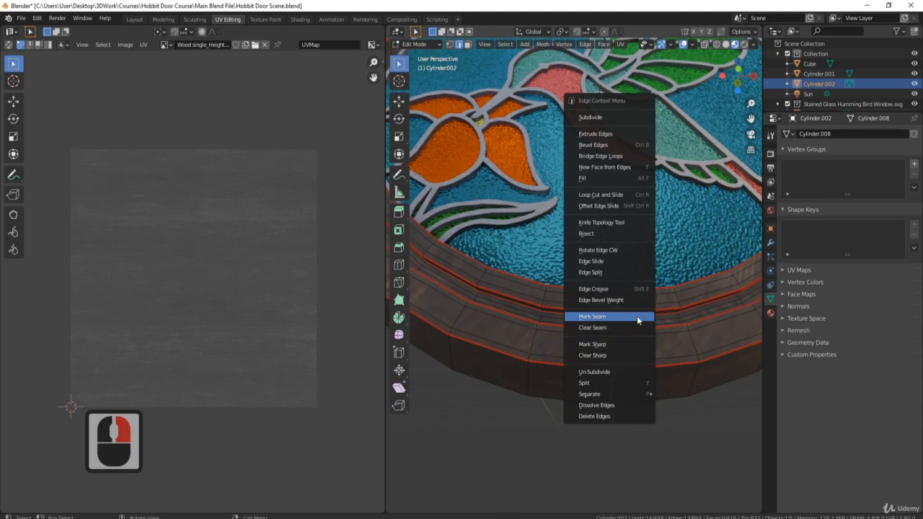
left_click(637, 315)
middle_click_drag(637, 315, 643, 378)
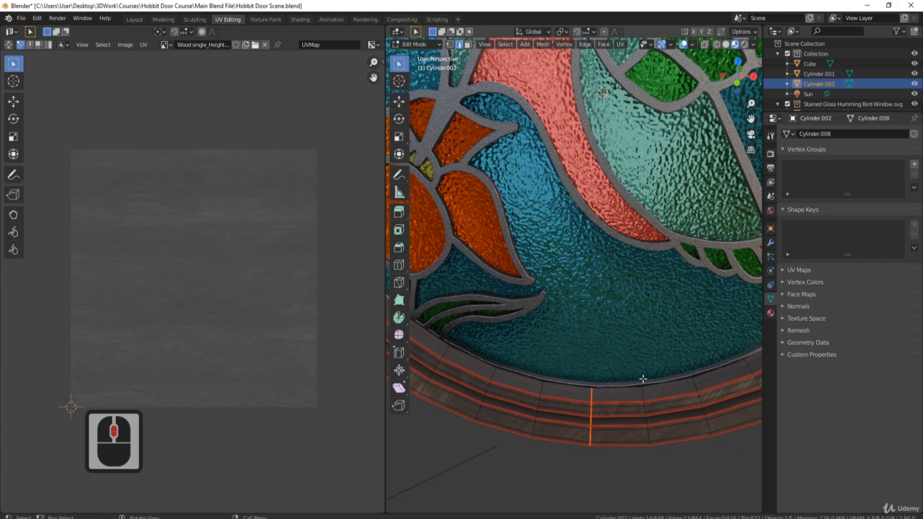
Select the frame's entire linked mesh and unwrap it again using the newly marked cross seam
left_click(612, 403)
key("ctrl+l")
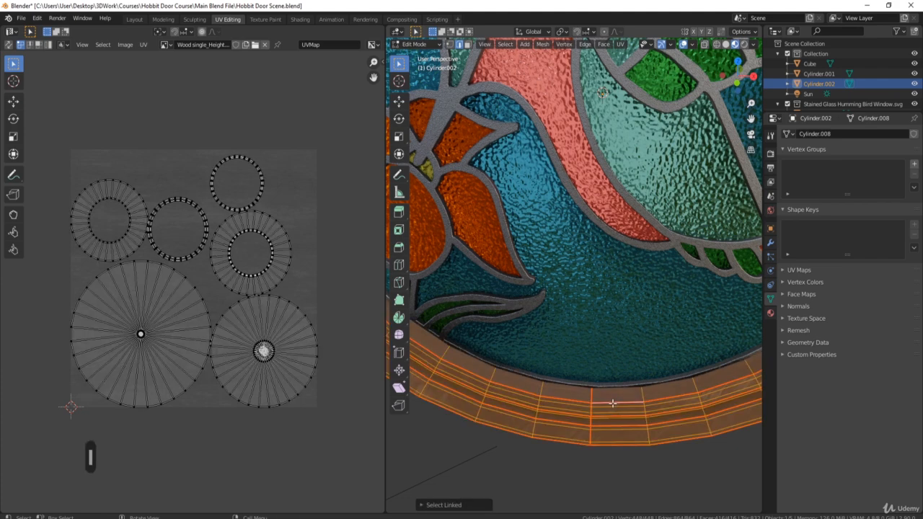
key("u")
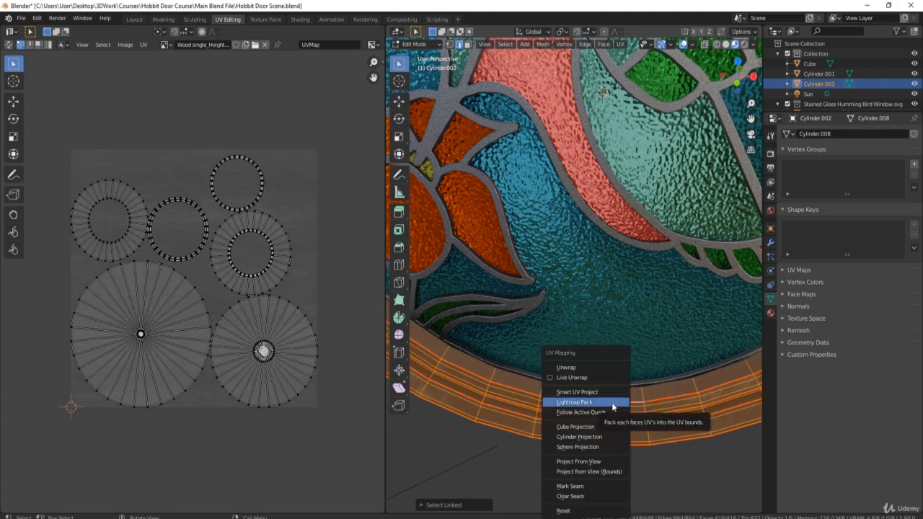
left_click(589, 367)
middle_click_drag(510, 386, 541, 373)
Return to Object Mode and examine the wood grain on the front and outer side of the frame
key("Tab")
scroll(582, 352, "down", 2)
middle_click_drag(597, 332, 565, 358, "shift")
middle_click_drag(664, 235, 659, 283)
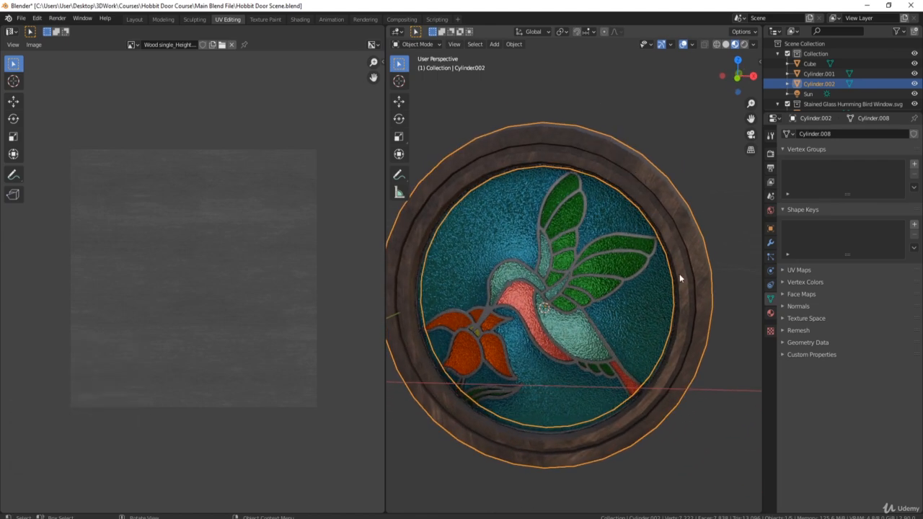
middle_click_drag(668, 310, 565, 227)
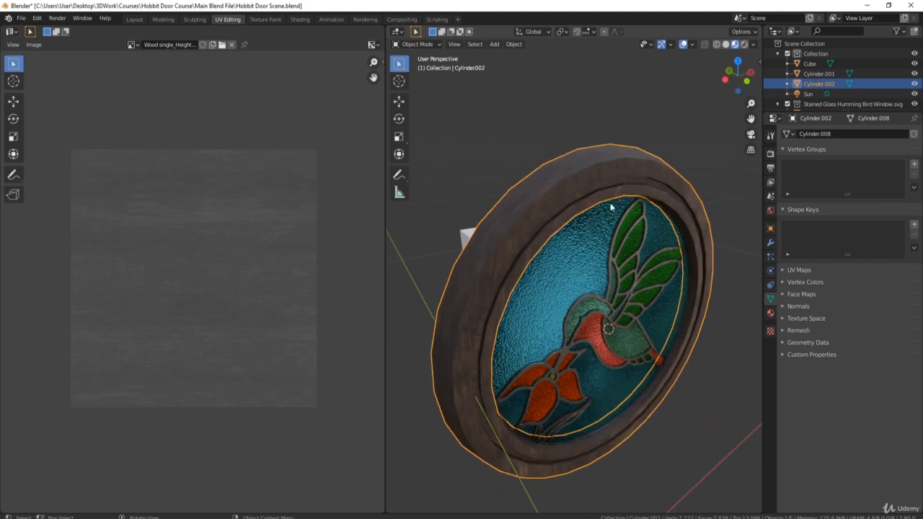
middle_click_drag(552, 228, 530, 305)
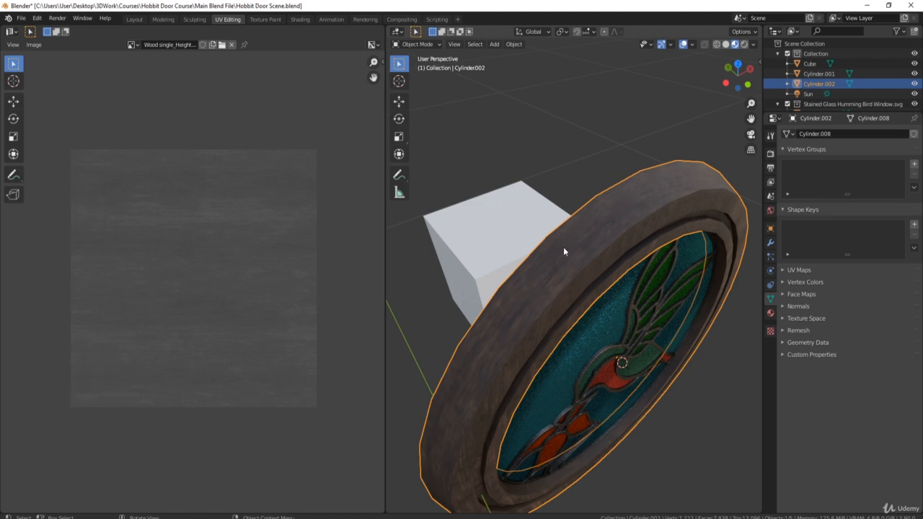
In Edit Mode with face selection, select the frame's outer front ring up to its seams and apply Lightmap Pack to the selected faces
key("Tab")
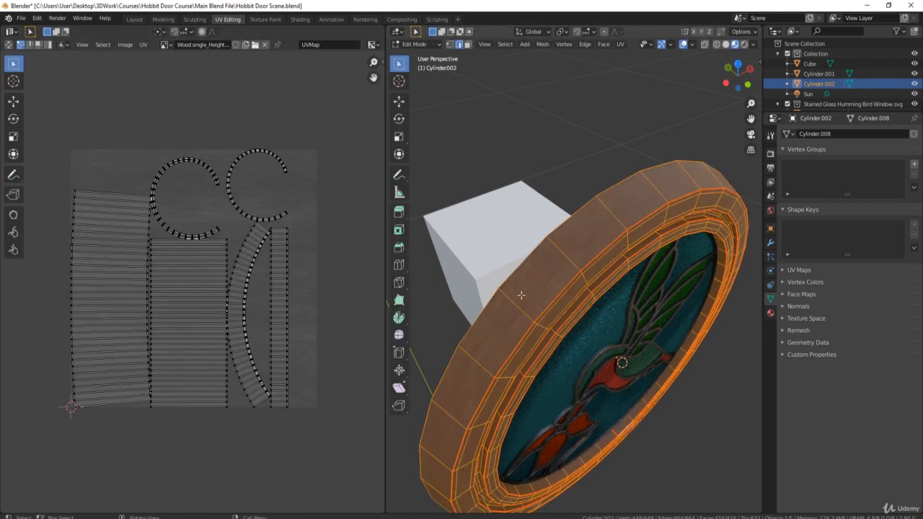
middle_click_drag(621, 277, 587, 299)
scroll(623, 207, "up", 3)
scroll(550, 370, "up", 3)
middle_click_drag(549, 371, 568, 365)
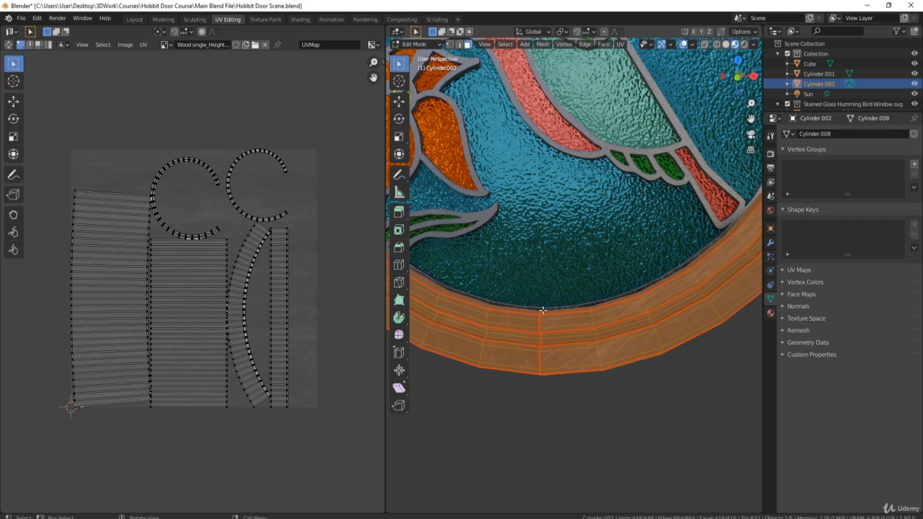
left_click(558, 361)
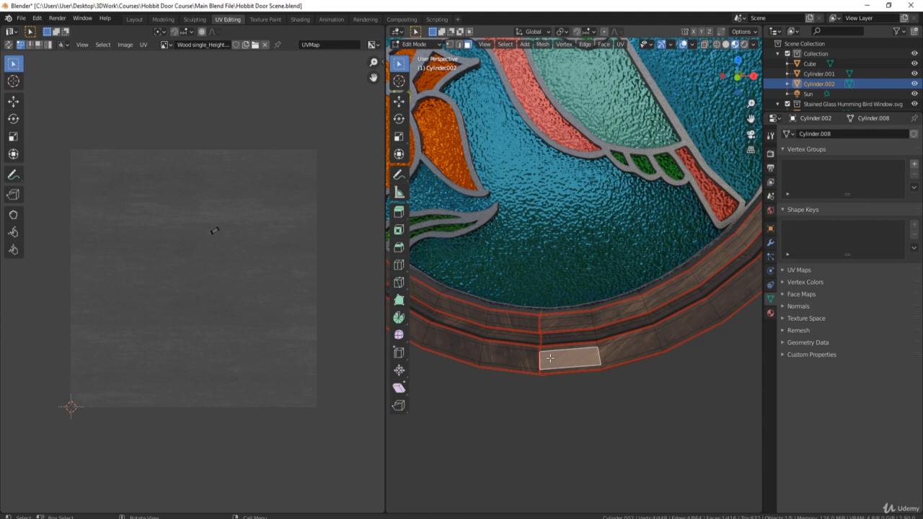
key("ctrl+l")
key("u")
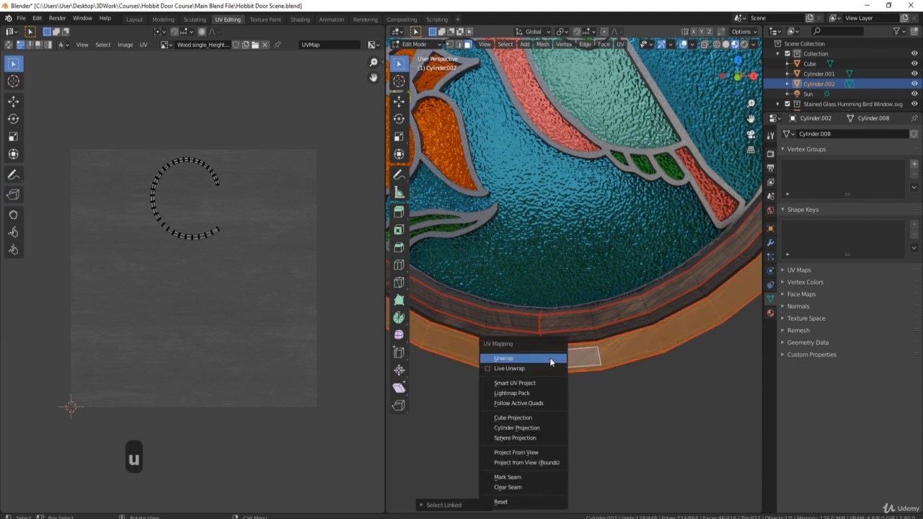
left_click(525, 393)
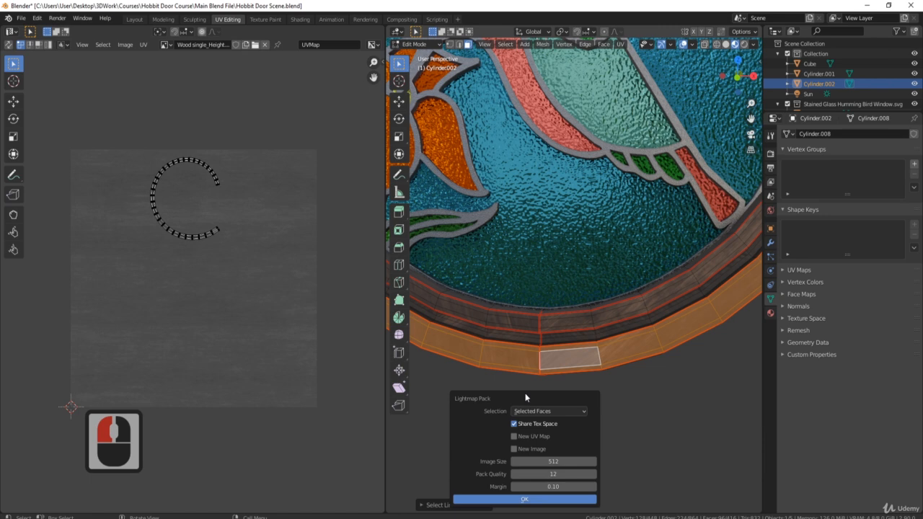
left_click(526, 502)
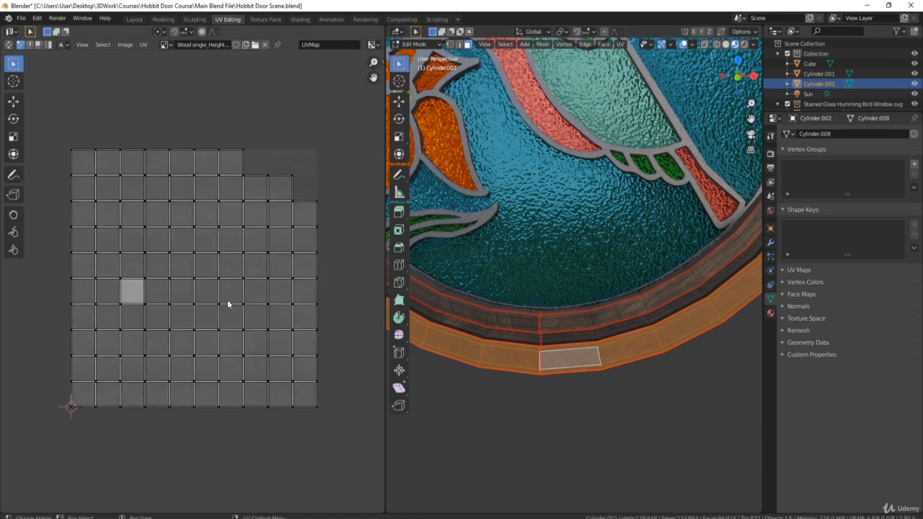
Unwrap the outer front ring with Follow Active Quads in Length Average mode and check its grain in Object Mode
key("u")
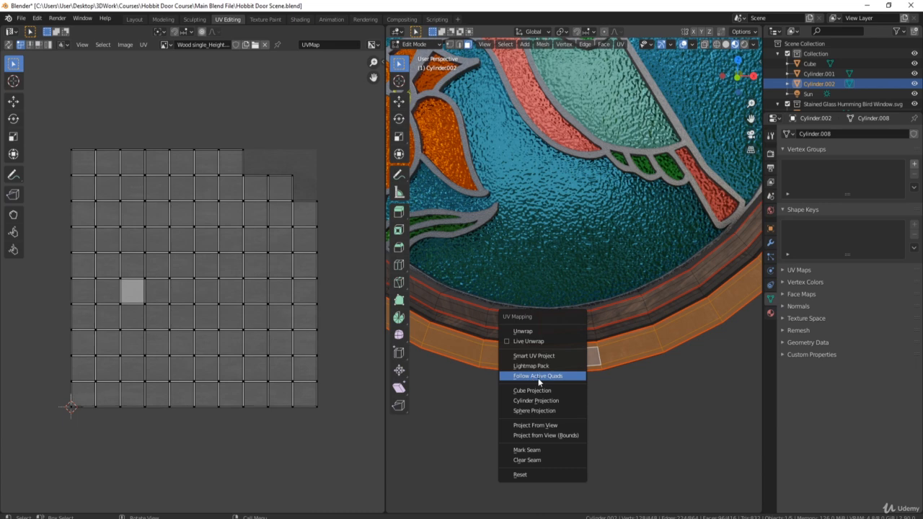
left_click(538, 377)
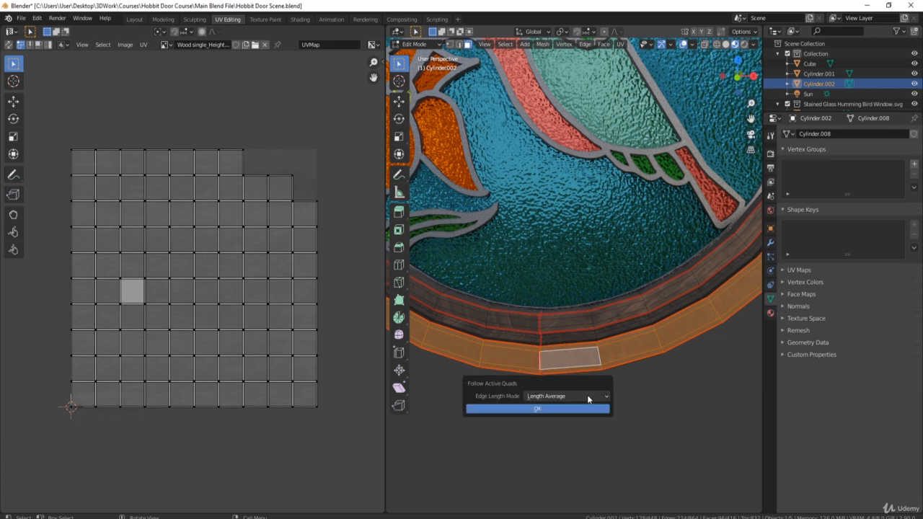
left_click(538, 410)
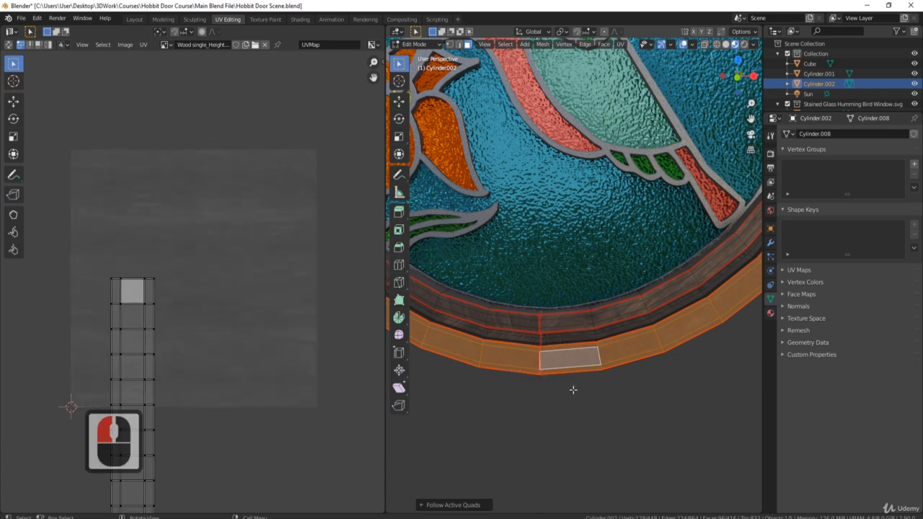
key("Tab")
middle_click_drag(592, 384, 611, 330)
double_click(599, 323)
key("Tab")
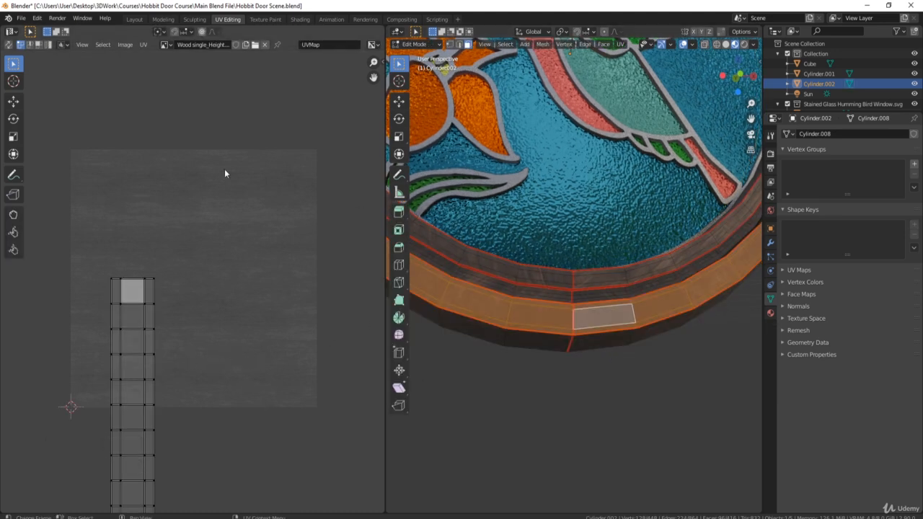
Select all UVs of the outer front ring's strip in the UV editor and rotate them 90 degrees
scroll(172, 301, "down", 4)
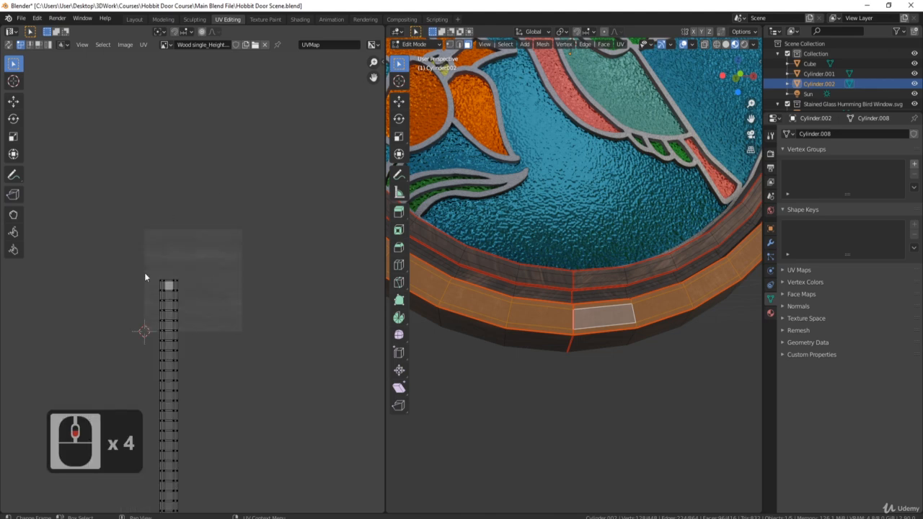
key("a")
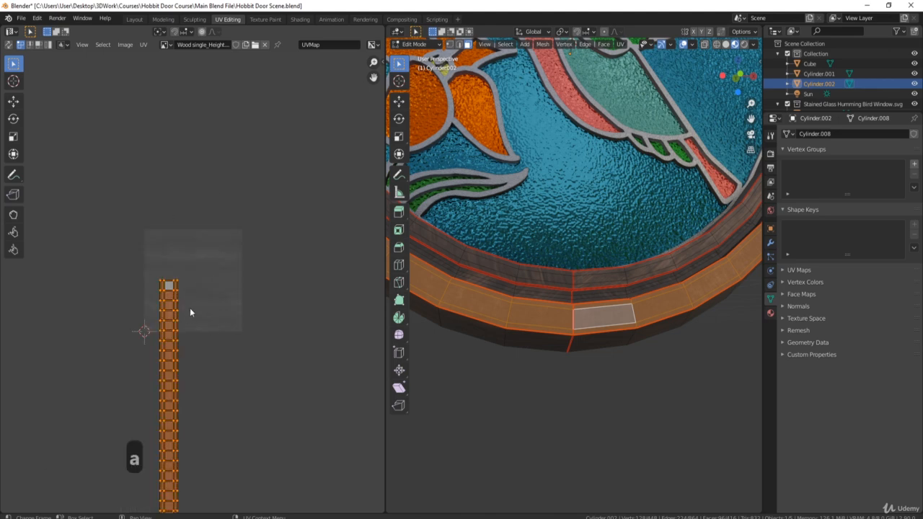
key("r")
key("9")
key("0")
key("Return")
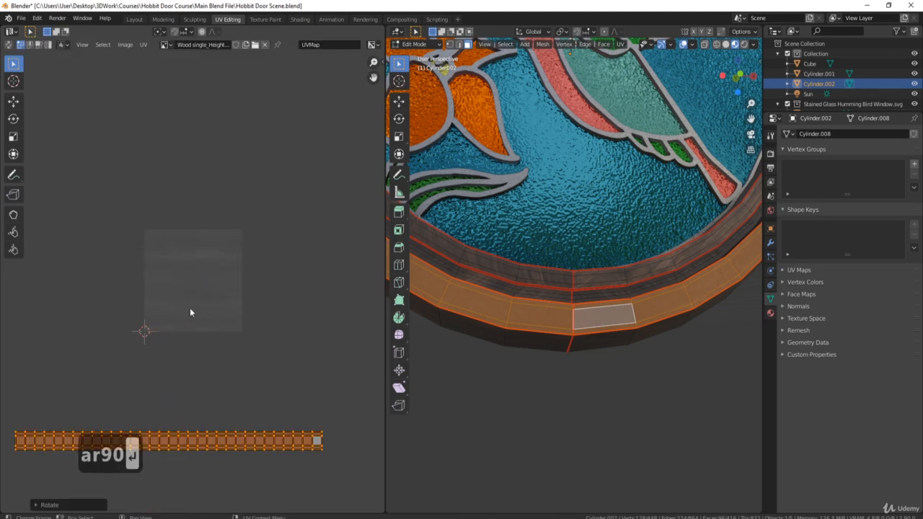
Return to Object Mode and examine the grain direction around the whole frame and near the cross seam at its lowest point
key("Tab")
middle_click_drag(611, 343, 560, 392)
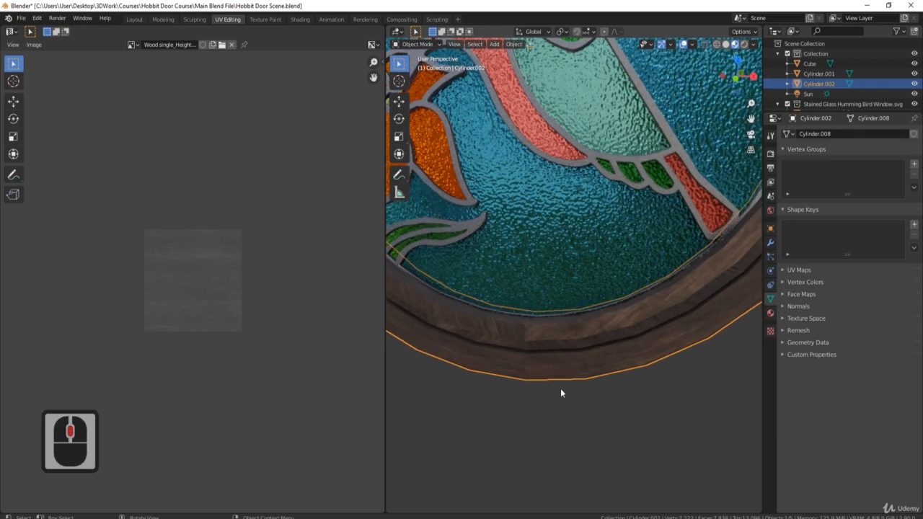
scroll(612, 300, "down", 3)
middle_click_drag(612, 300, 623, 333, "shift")
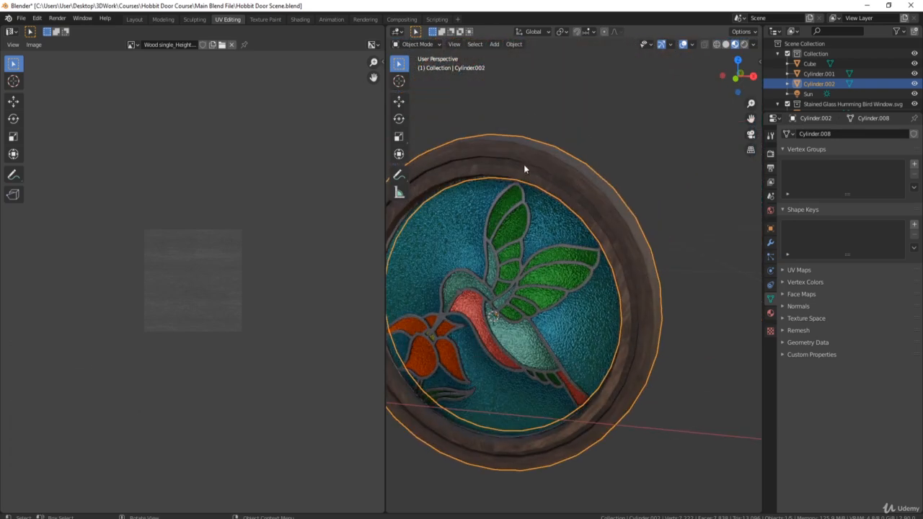
middle_click_drag(523, 164, 546, 199)
middle_click_drag(530, 443, 550, 324, "shift")
scroll(527, 339, "up", 3)
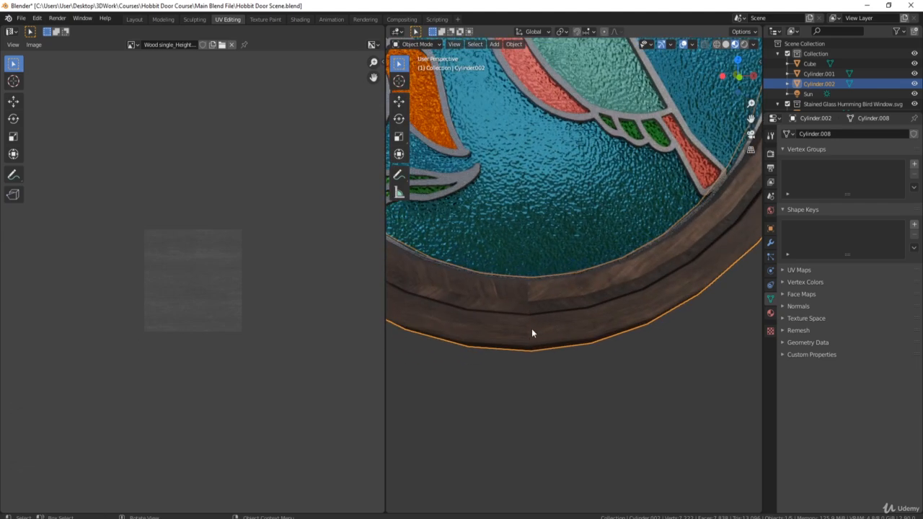
scroll(555, 285, "down", 4)
middle_click_drag(571, 222, 561, 354)
scroll(548, 385, "up", 2)
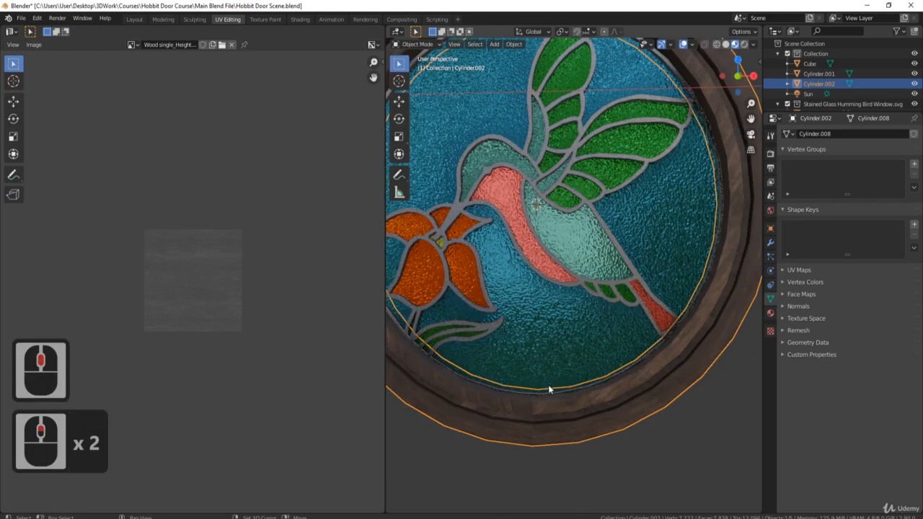
middle_click_drag(548, 385, 554, 360, "shift")
scroll(554, 360, "up", 3)
scroll(544, 400, "down", 2)
middle_click_drag(545, 399, 544, 219, "shift")
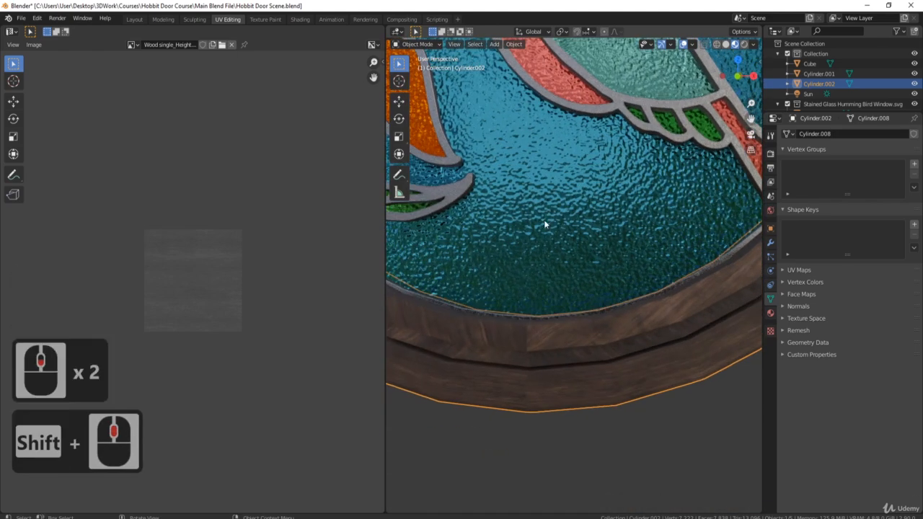
middle_click_drag(575, 370, 576, 330)
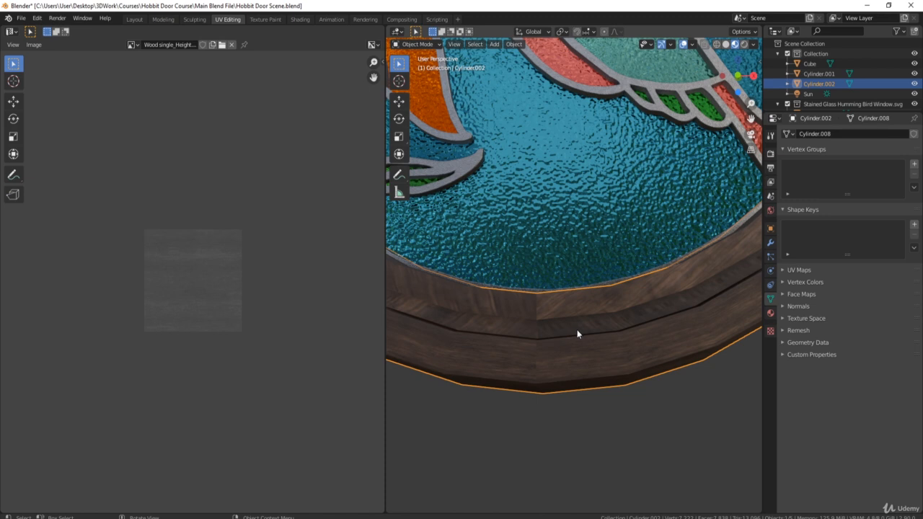
In Edit Mode, select the narrow groove ring just inside the outer front ring up to its seams and apply Lightmap Pack
key("Tab")
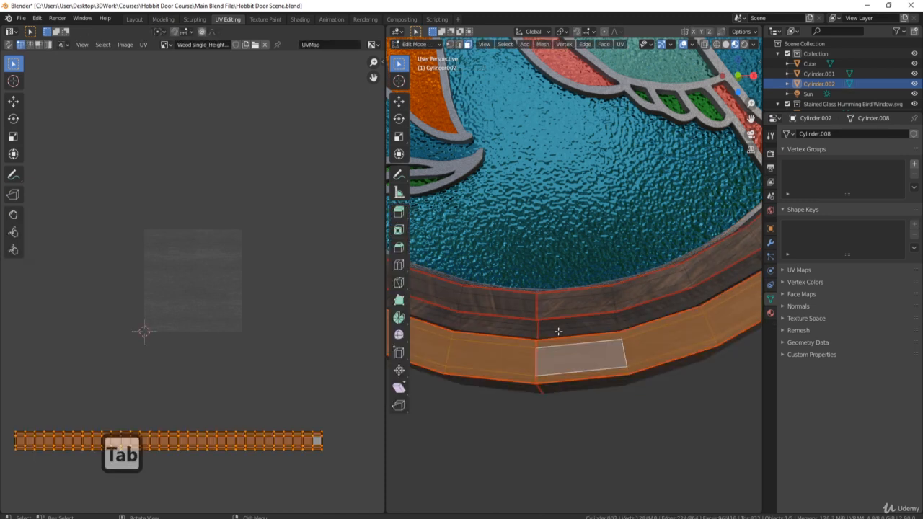
left_click(554, 329)
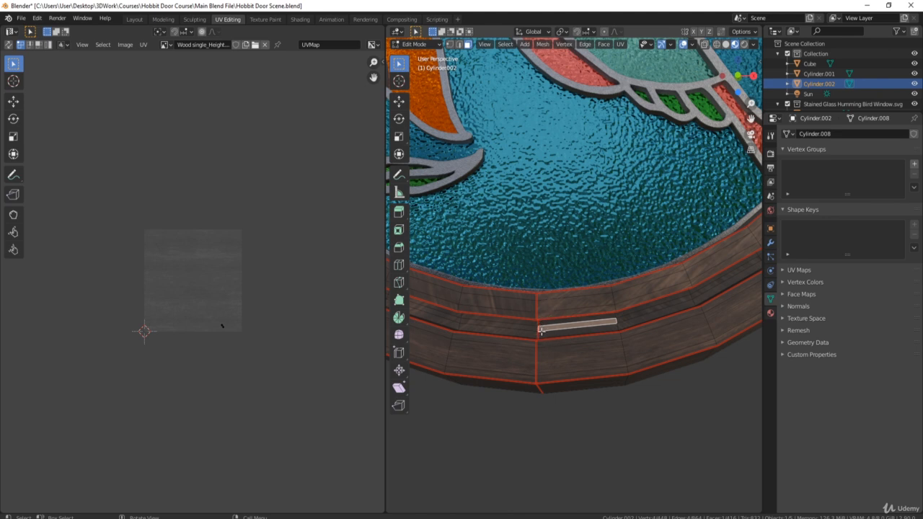
key("ctrl+l")
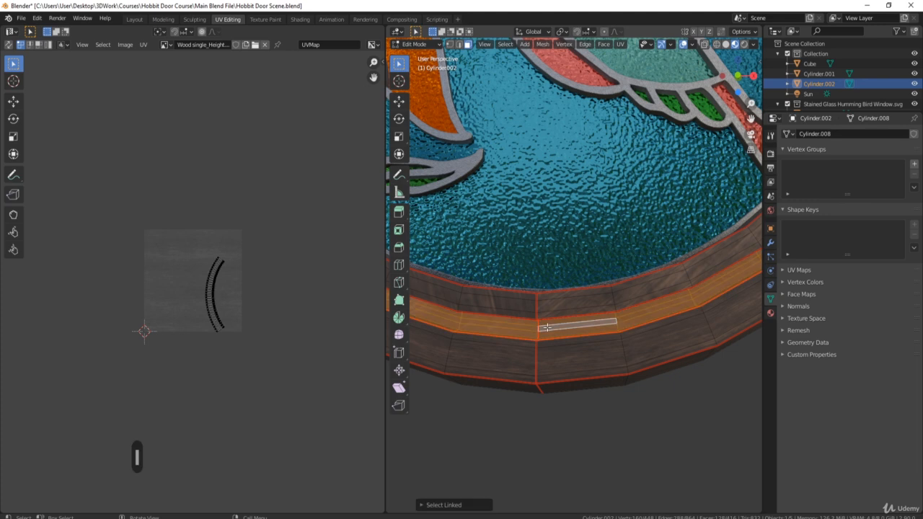
key("u")
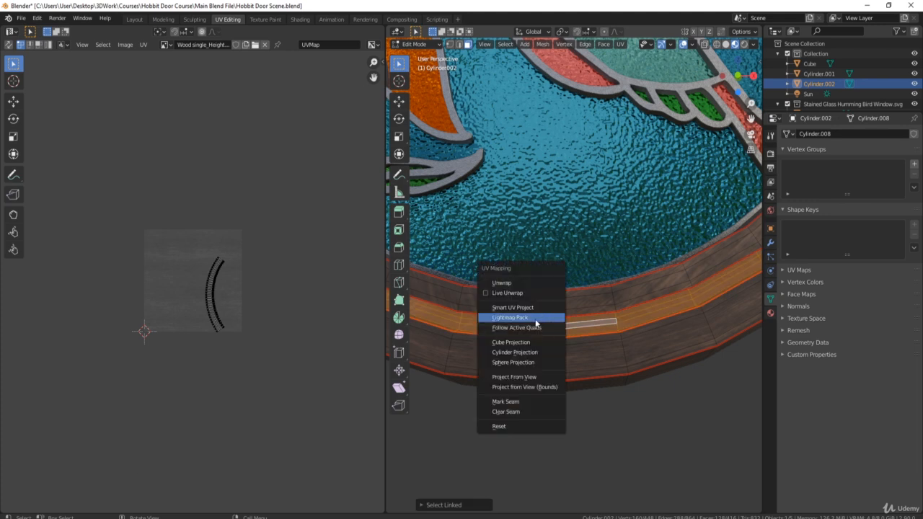
left_click(548, 329)
left_click(545, 427)
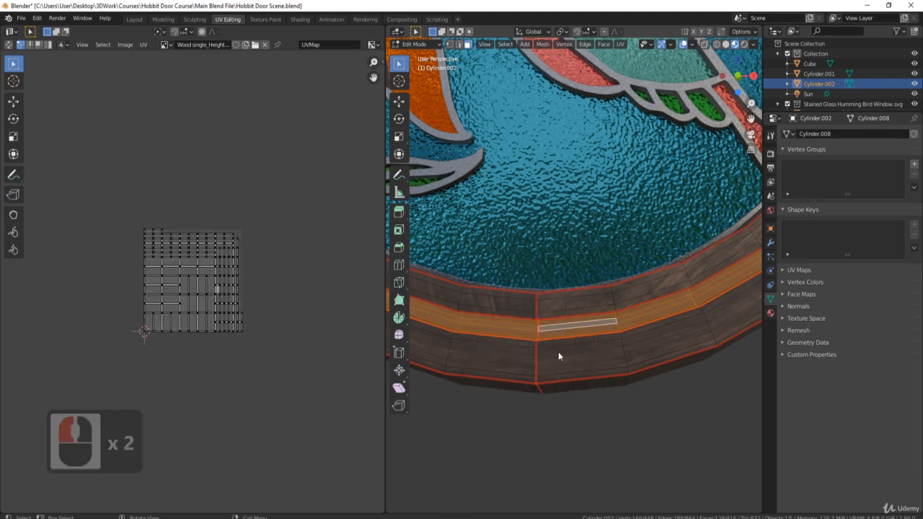
Unwrap the groove ring with Follow Active Quads and check its grain in Object Mode
key("u")
left_click(546, 363)
left_click(542, 395)
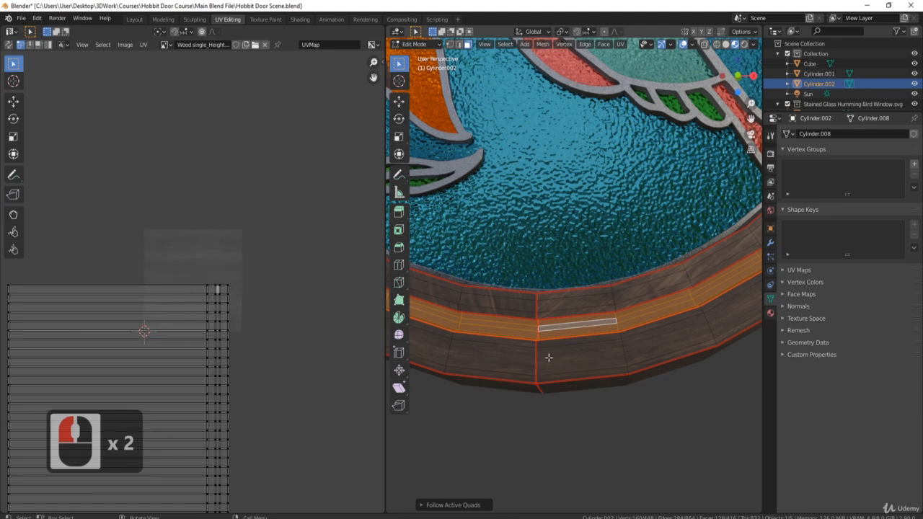
middle_click_drag(577, 342, 580, 362)
key("Tab")
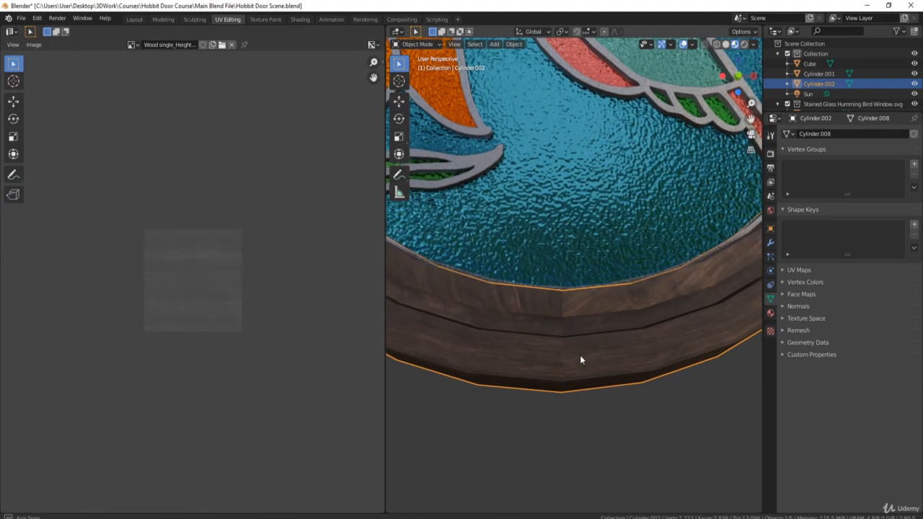
Rotate all of the groove ring's UVs 90 degrees in the UV editor and inspect its grain in Object Mode
key("Tab")
scroll(193, 432, "down", 5)
scroll(232, 394, "up", 4)
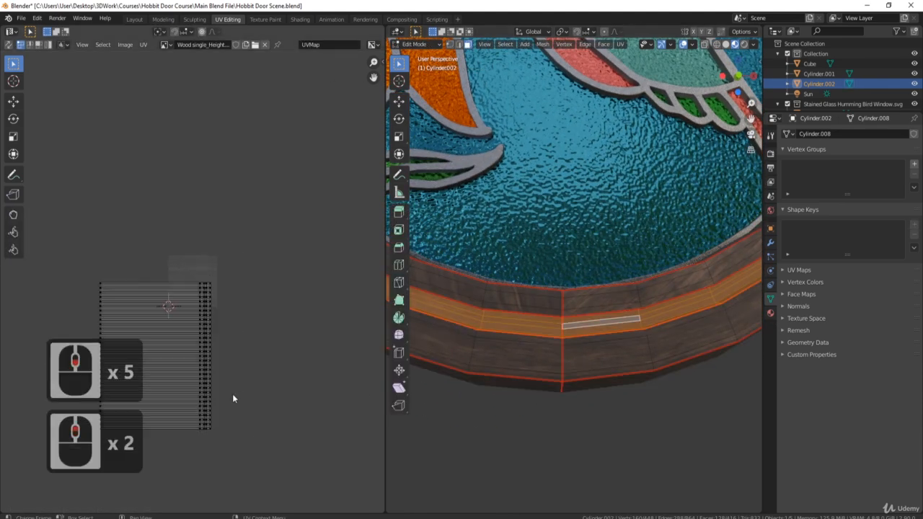
middle_click_drag(219, 391, 231, 378, "shift")
type("a")
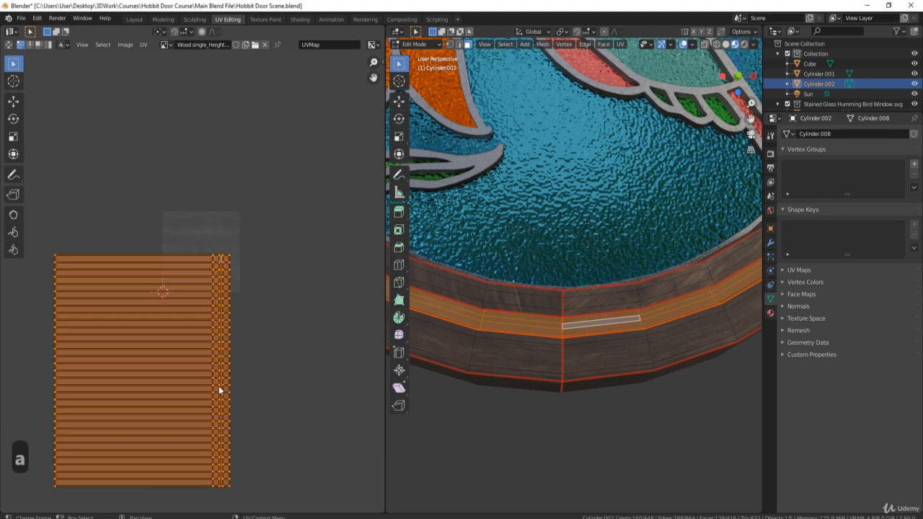
type("r90")
key("Return")
key("Tab")
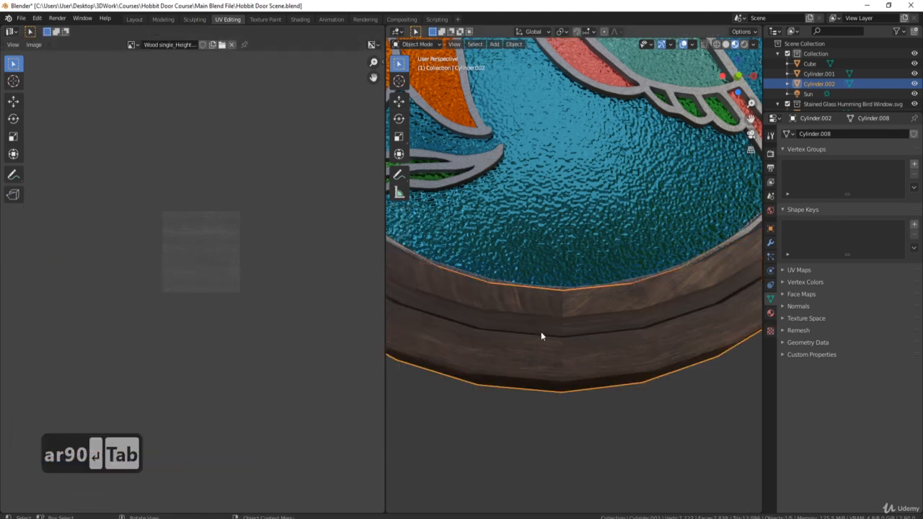
scroll(582, 323, "up", 3)
scroll(580, 325, "down", 2)
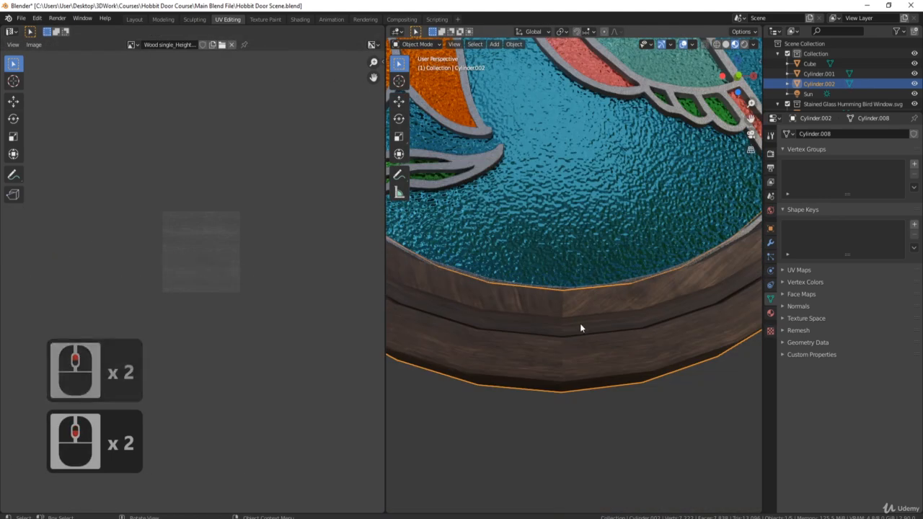
Scale the groove ring's UVs along Y to about 0.26 and check the grain in Object Mode
key("Tab")
key("s")
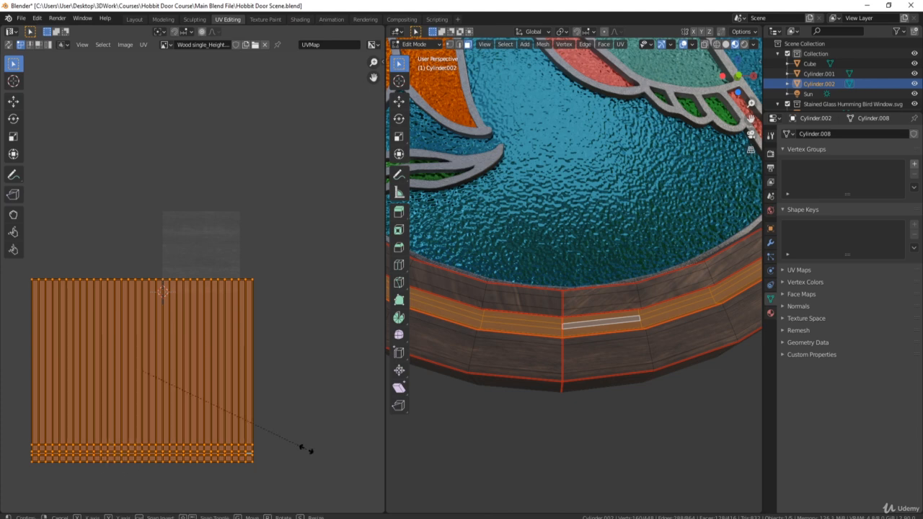
key("y")
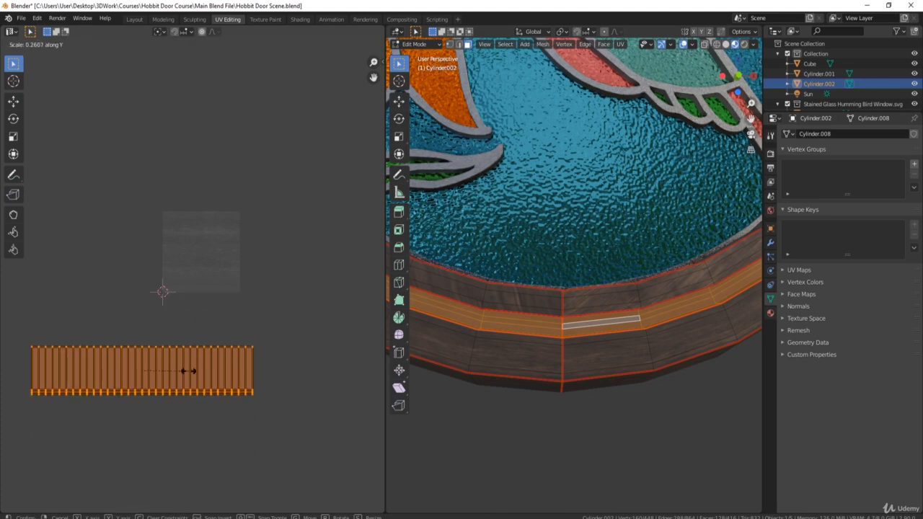
left_click(184, 370)
key("Tab")
middle_click_drag(560, 352, 562, 339)
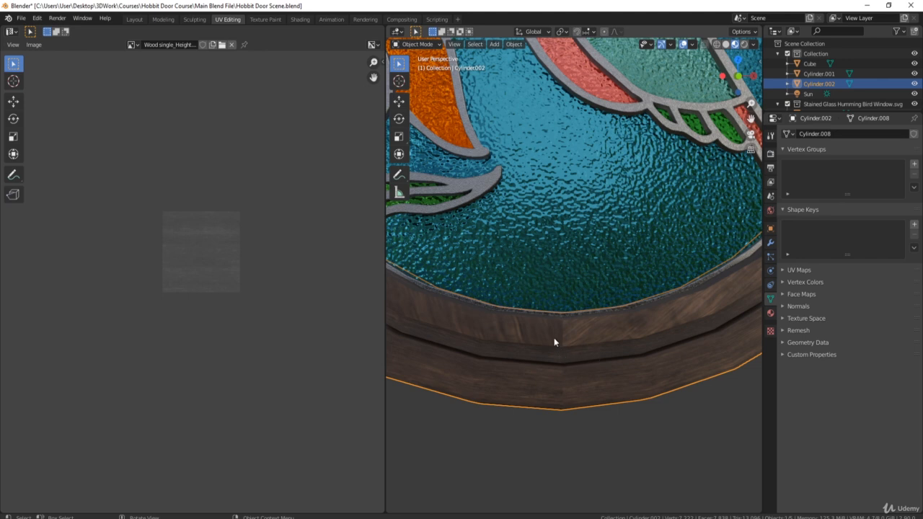
In Edit Mode, select one face of the inner front ring and examine its linked UV island against the wood texture
key("Tab")
left_click(579, 333)
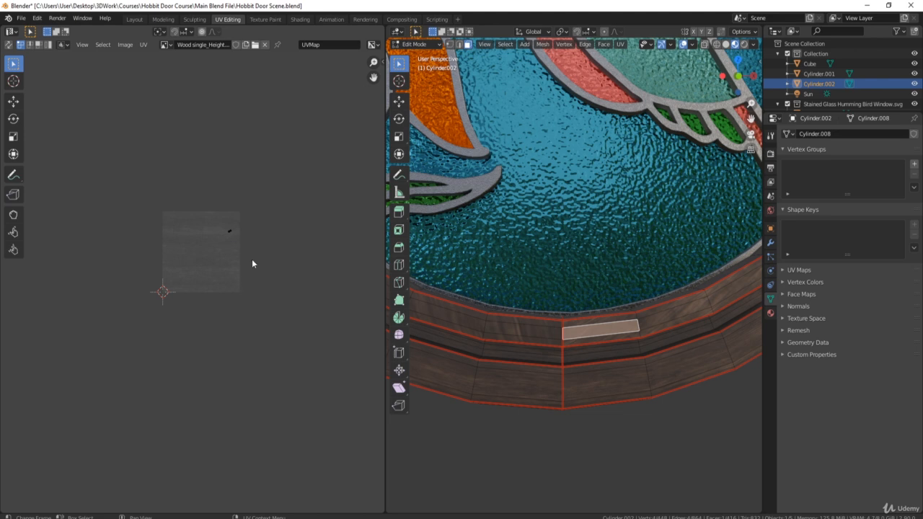
scroll(242, 249, "up", 2)
middle_click_drag(242, 249, 219, 304)
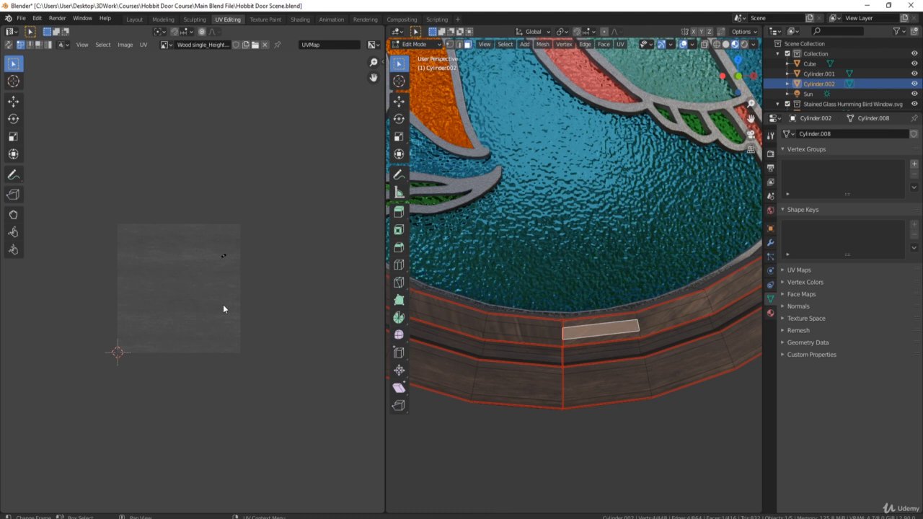
scroll(232, 271, "up", 7)
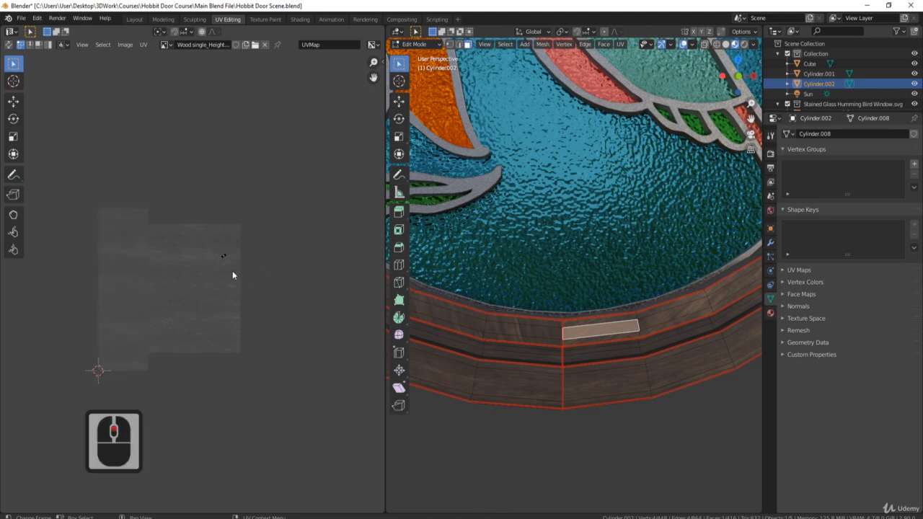
middle_click_drag(232, 271, 305, 193)
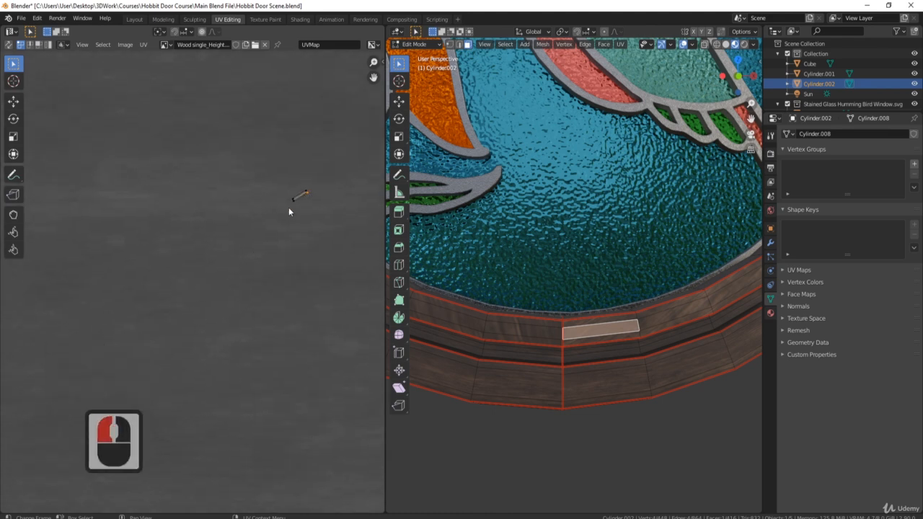
key("l")
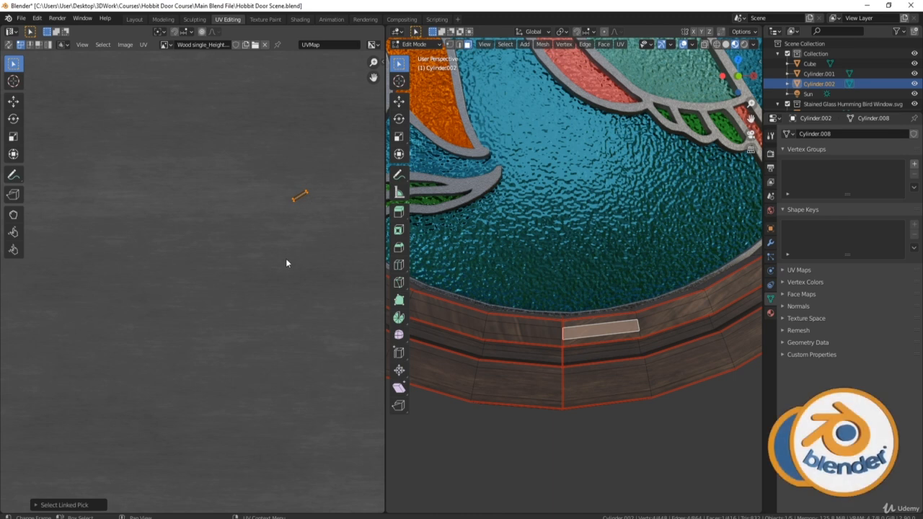
key("g")
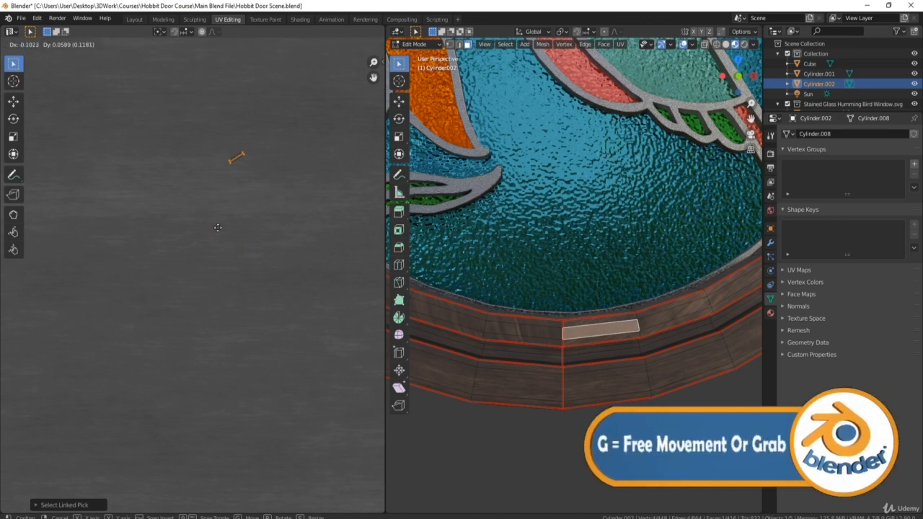
left_click(282, 266)
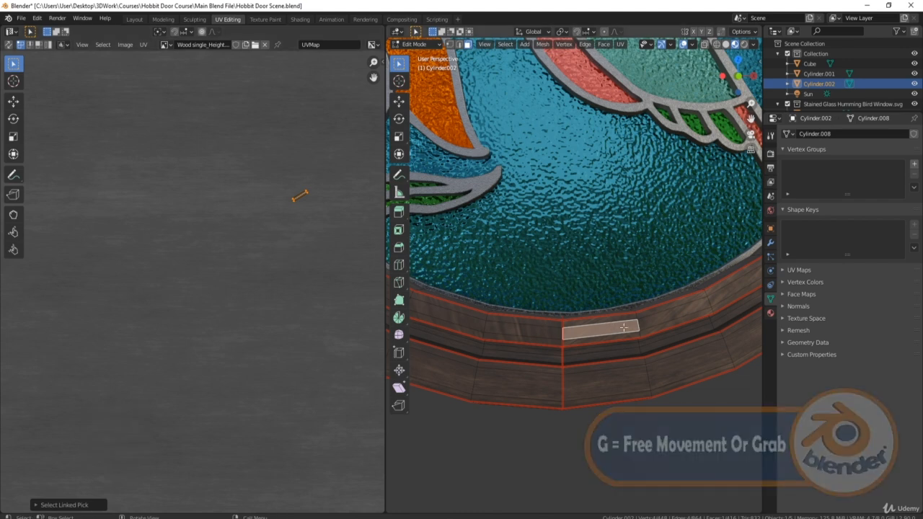
key("g")
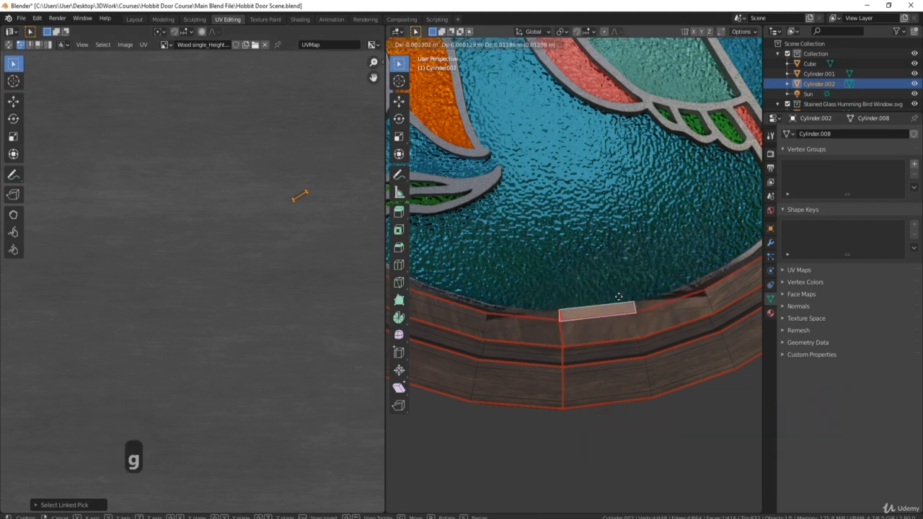
right_click(636, 266)
Select the whole inner front ring up to its seams, starting from its lowest face, and apply Lightmap Pack to the selected faces
scroll(610, 293, "down", 3)
scroll(609, 292, "down", 1)
middle_click_drag(610, 293, 616, 307)
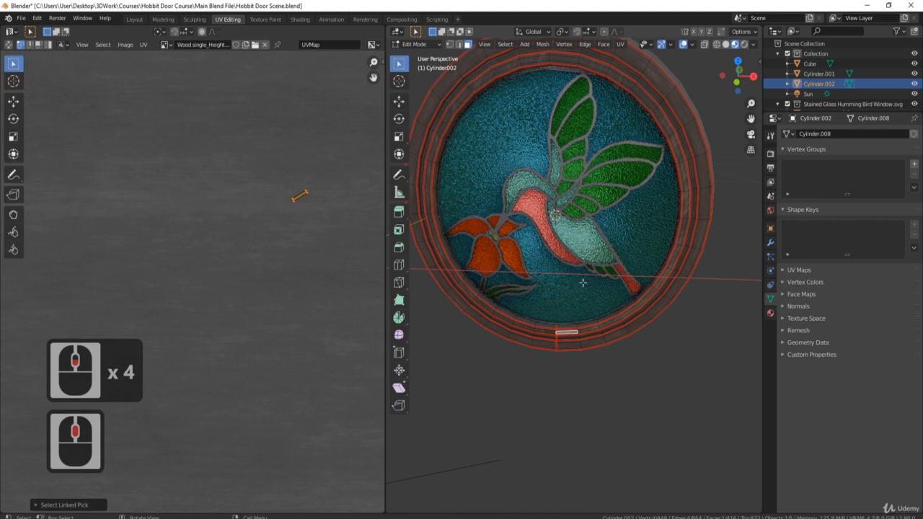
scroll(575, 336, "up", 3)
left_click(563, 401)
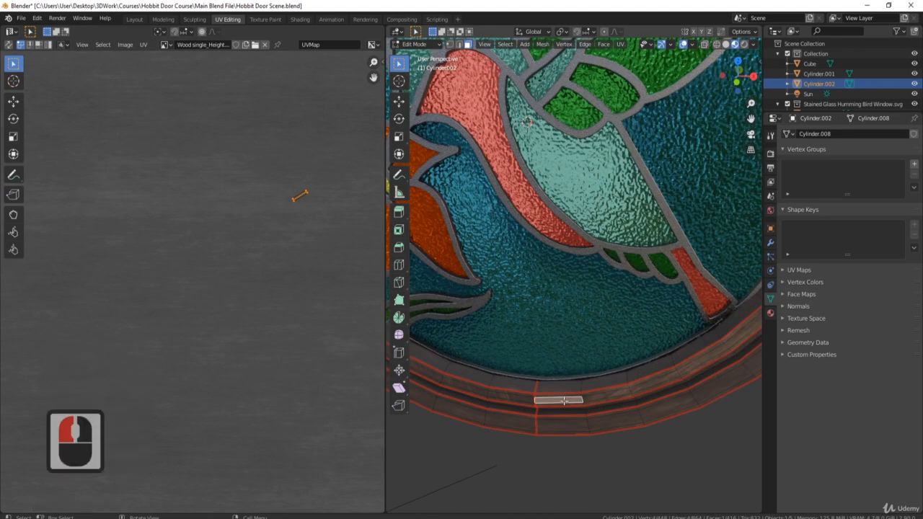
key("l")
key("u")
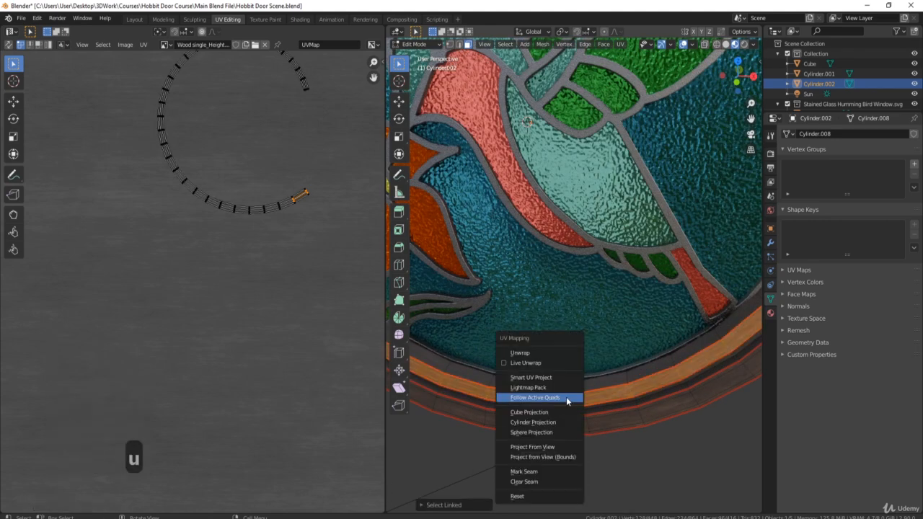
left_click(541, 388)
left_click(563, 462)
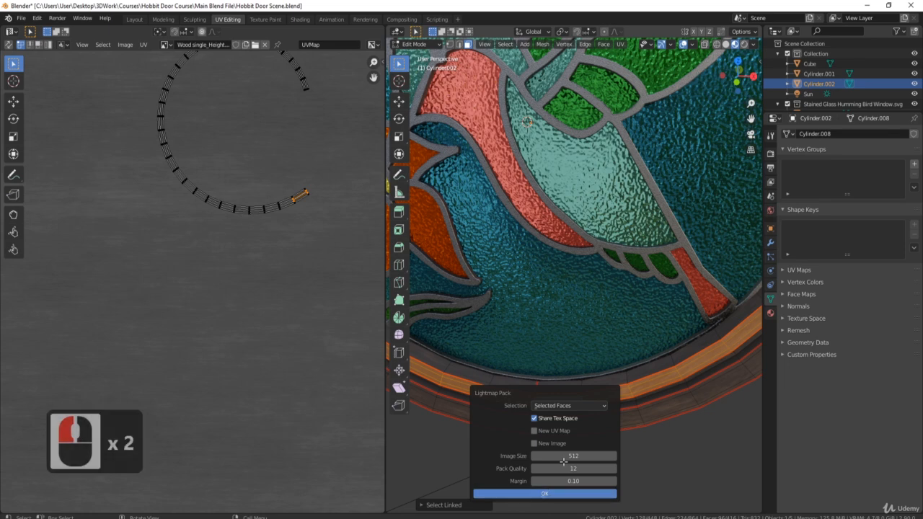
Unwrap the inner front ring with Follow Active Quads using Length Average and check its grain in Object Mode
key("u")
left_click(527, 413)
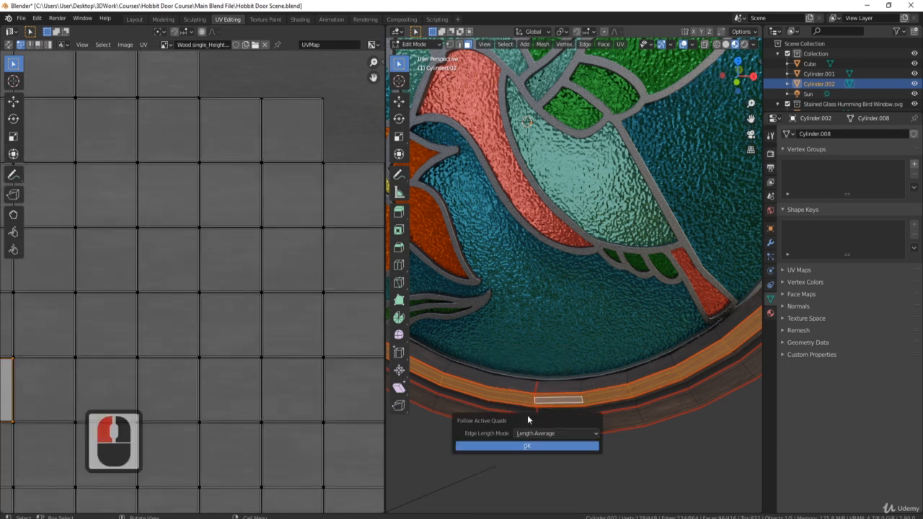
left_click(527, 447)
middle_click_drag(525, 389, 524, 397)
scroll(541, 386, "down", 3)
key("Tab")
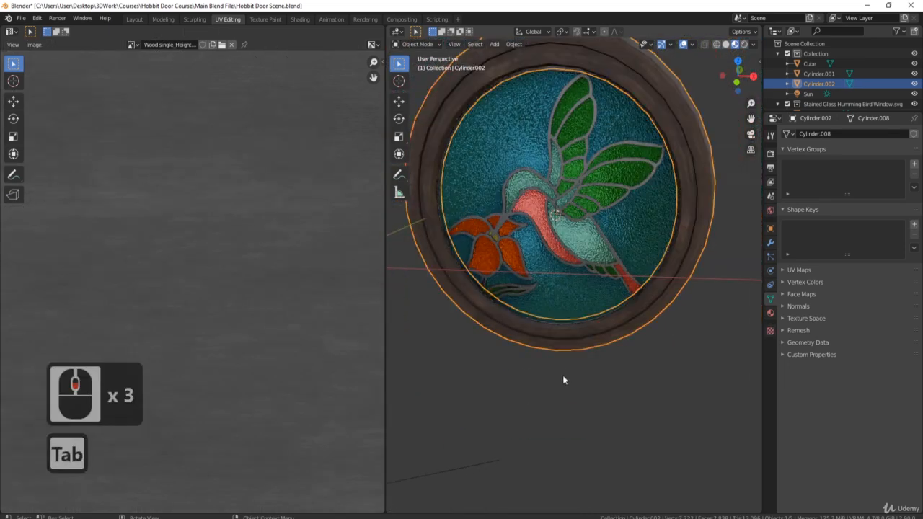
scroll(566, 370, "up", 3)
middle_click_drag(580, 347, 576, 326)
scroll(585, 340, "down", 3)
Rotate all of the inner front ring's UVs 90 degrees and inspect the grain around the frame in Object Mode
key("Tab")
scroll(241, 427, "down", 5)
scroll(240, 426, "down", 3)
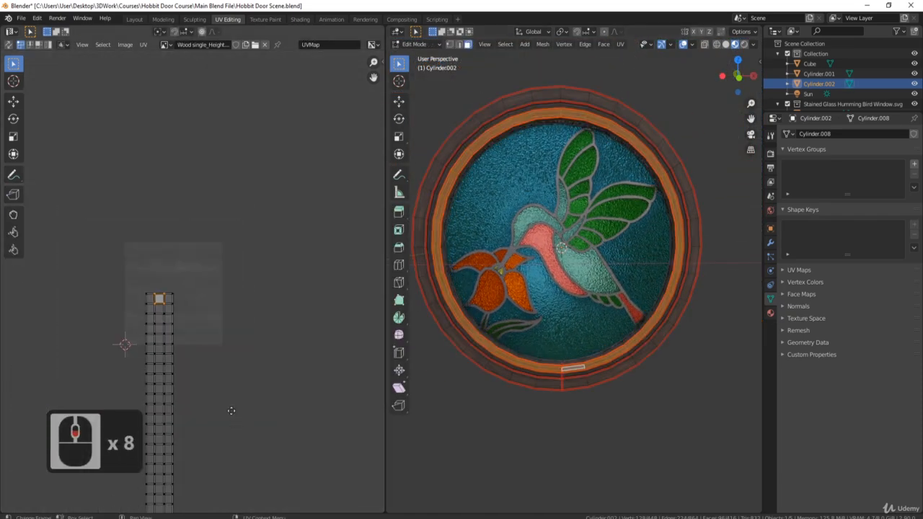
middle_click_drag(230, 409, 208, 369)
scroll(185, 371, "up", 3)
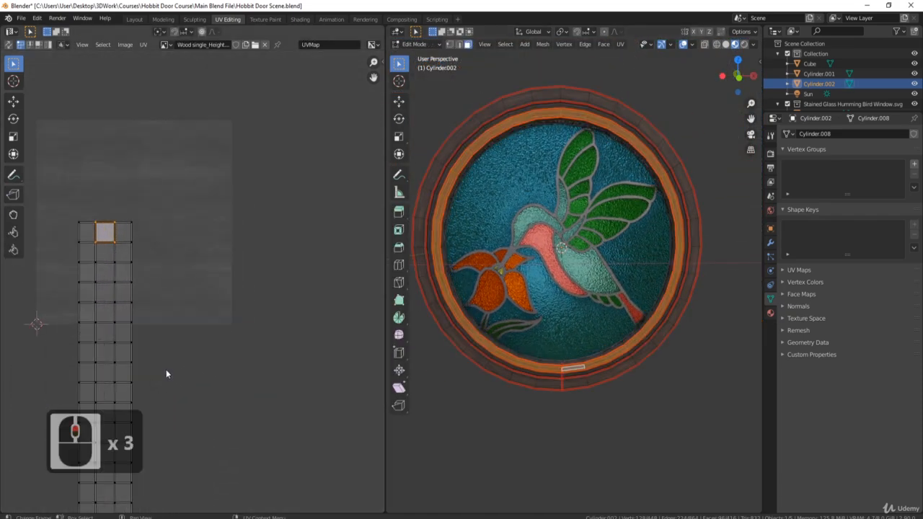
key("a")
key("r")
key("9")
key("0")
key("Return")
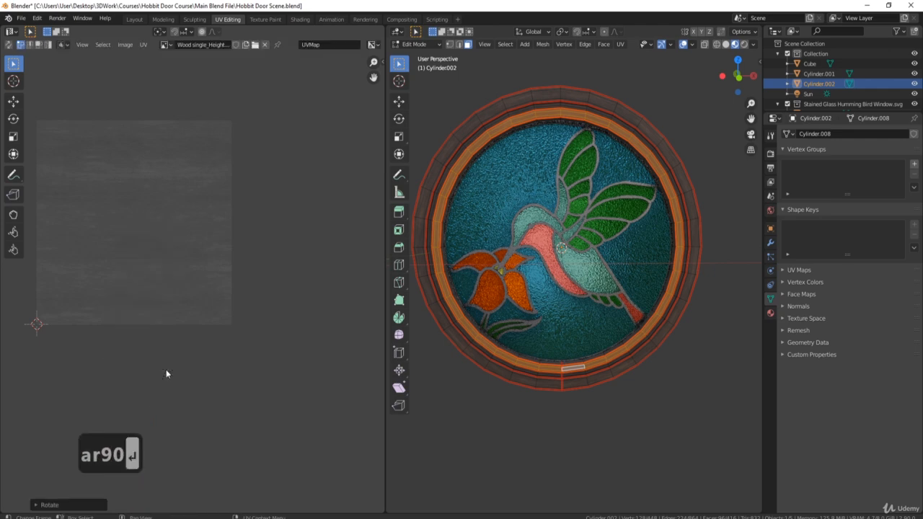
scroll(591, 372, "up", 3)
key("Tab")
scroll(600, 389, "down", 1)
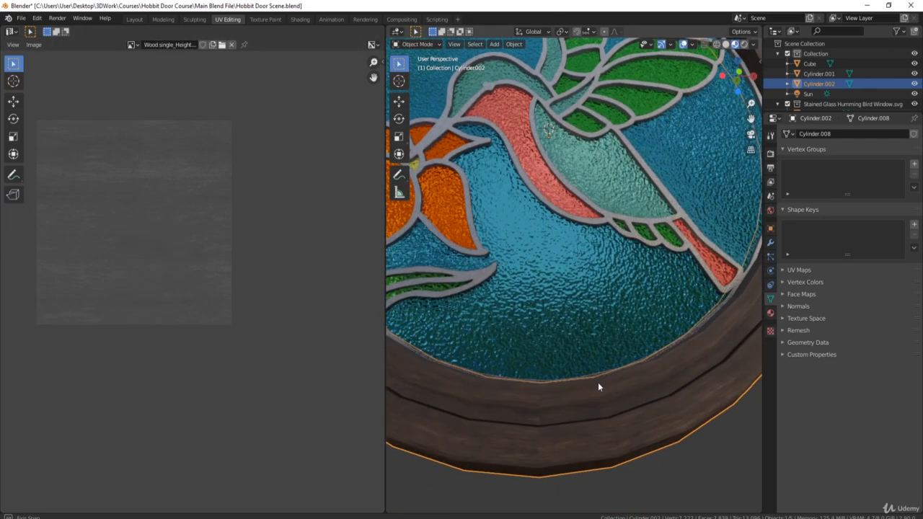
scroll(596, 378, "down", 2)
middle_click_drag(583, 373, 630, 238)
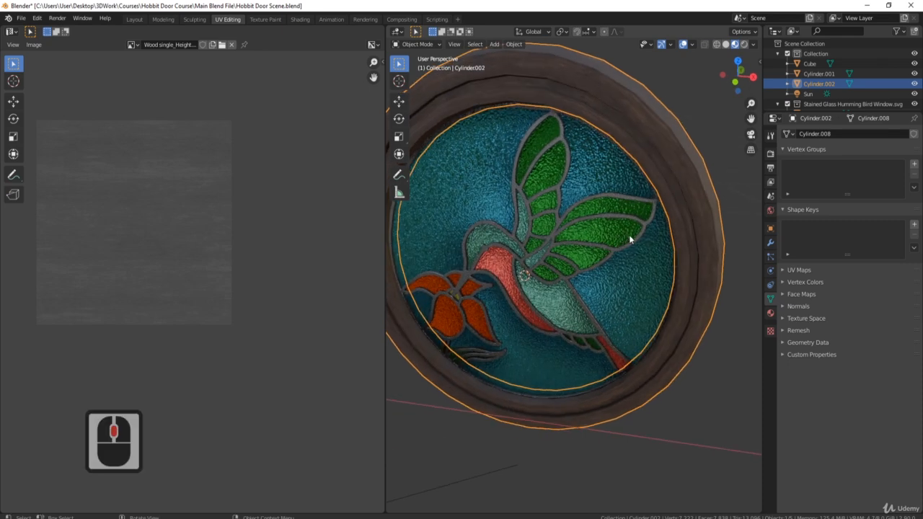
In Edit Mode, select all of the frame's faces and all of their UV islands
key("Tab")
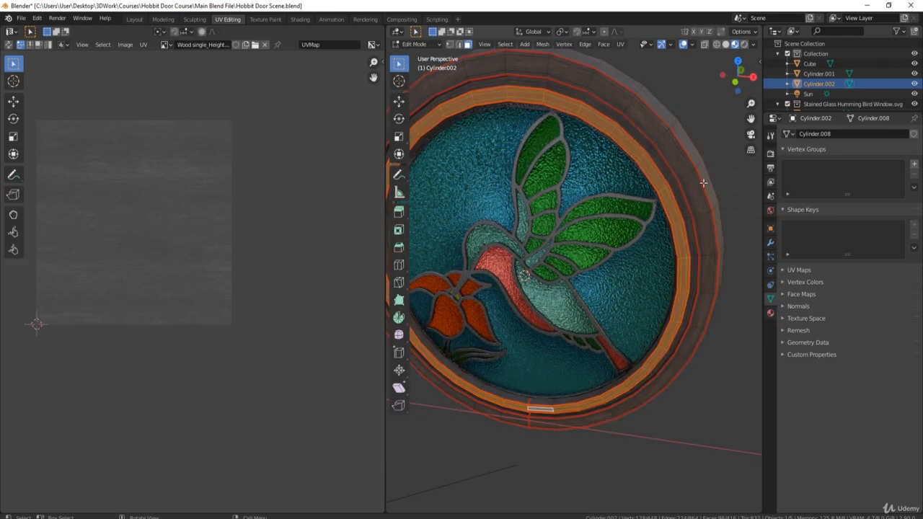
key("a")
scroll(238, 374, "down", 4)
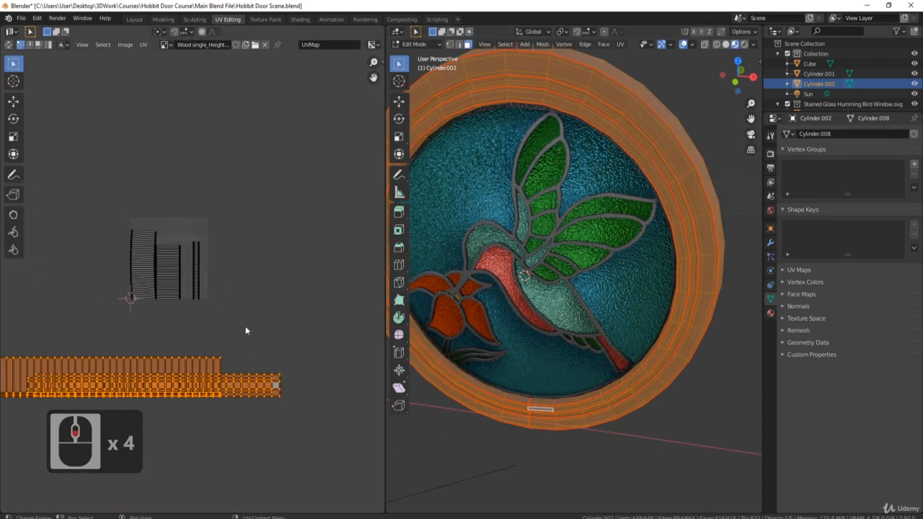
key("a")
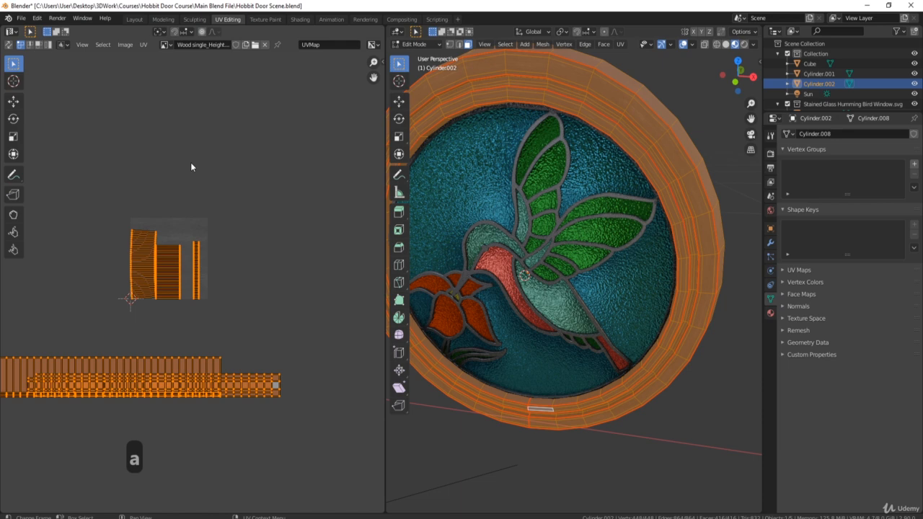
Try Pack Islands on all of the frame's UVs, inspect the grain in Object Mode, and undo the packing
left_click(143, 44)
left_click(184, 225)
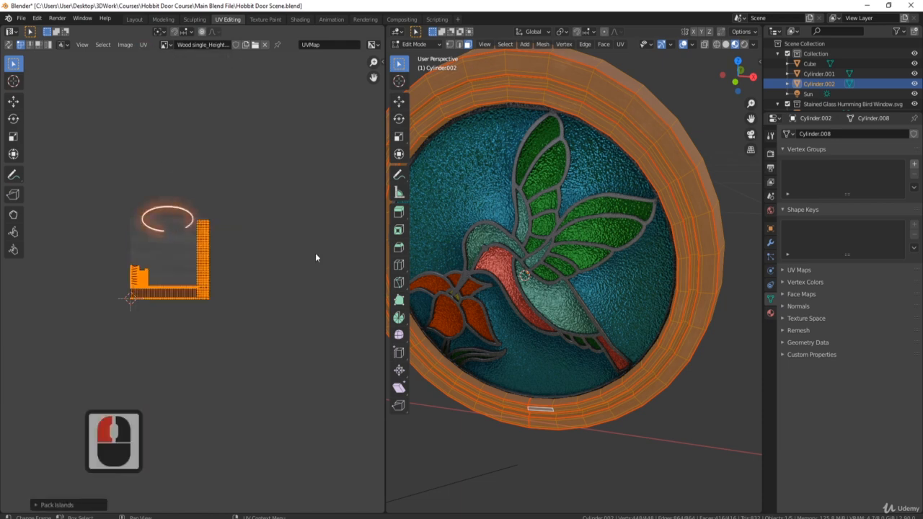
key("Tab")
middle_click_drag(586, 231, 607, 205)
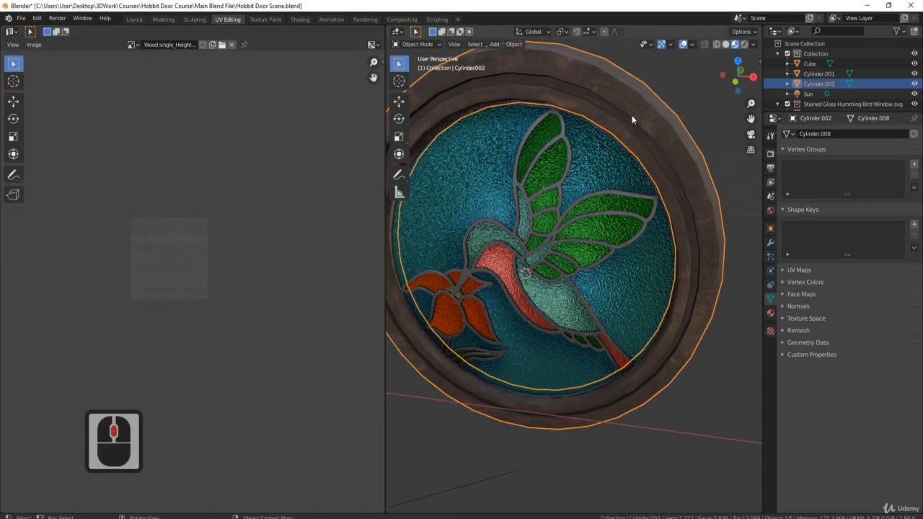
key("Tab")
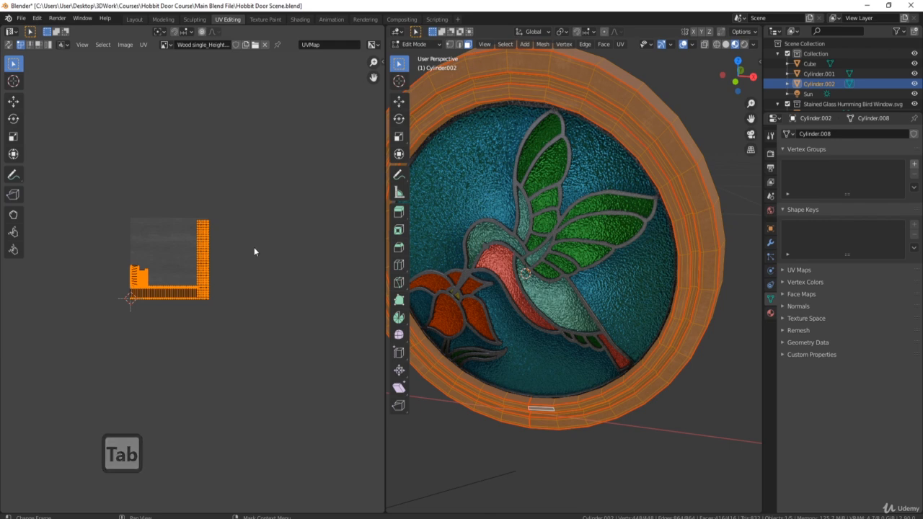
key("ctrl+z")
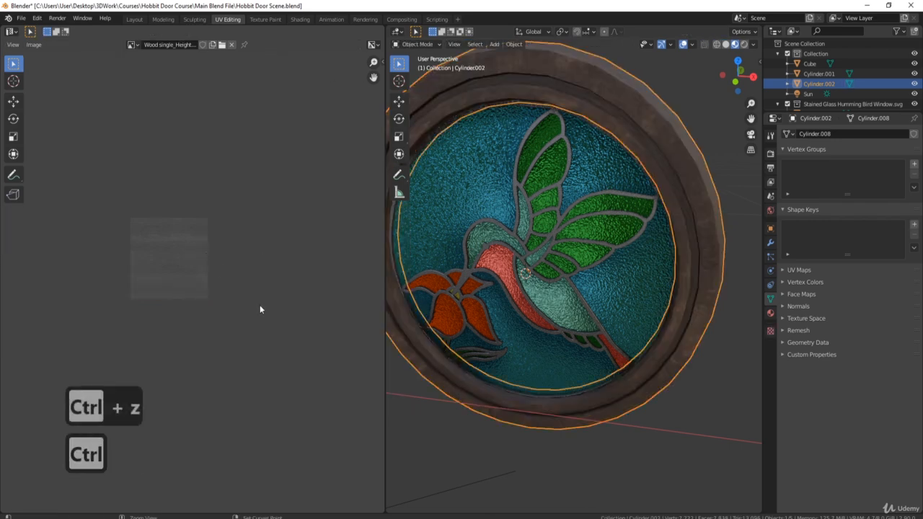
key("ctrl+z")
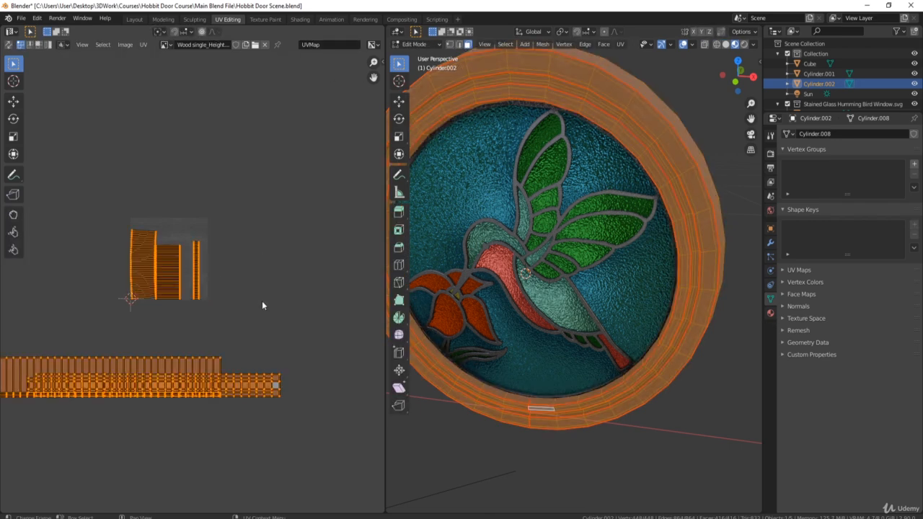
Pack all of the frame's UV islands with Rotate turned off and inspect the packed layout over the wood texture
left_click(144, 44)
left_click(181, 216)
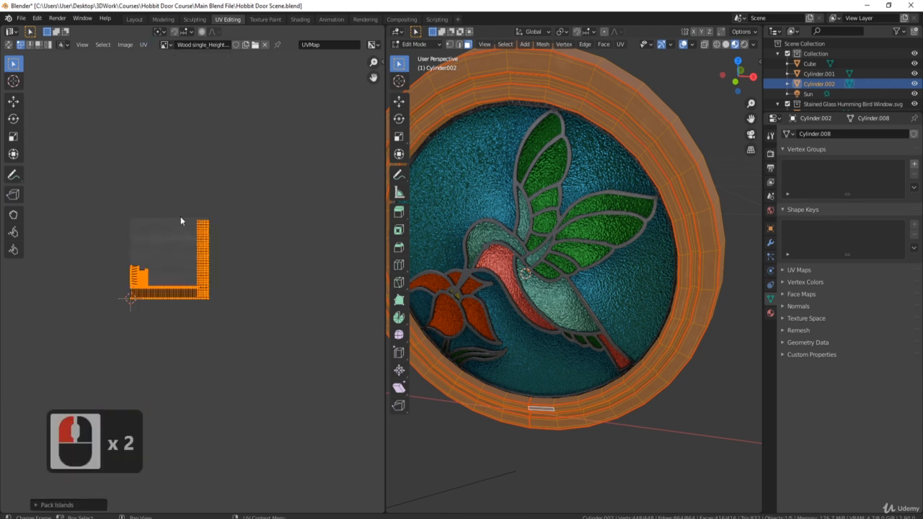
left_click(36, 506)
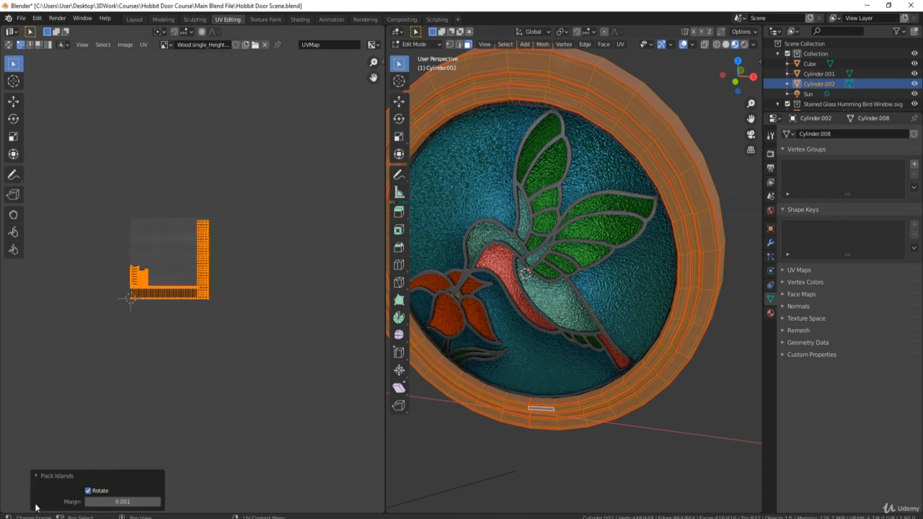
left_click(88, 491)
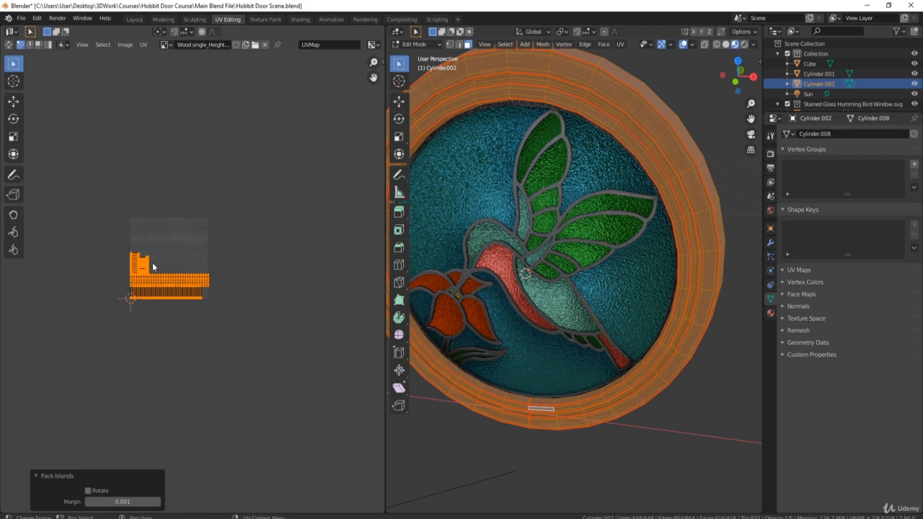
scroll(169, 283, "up", 6)
middle_click_drag(157, 204, 209, 249)
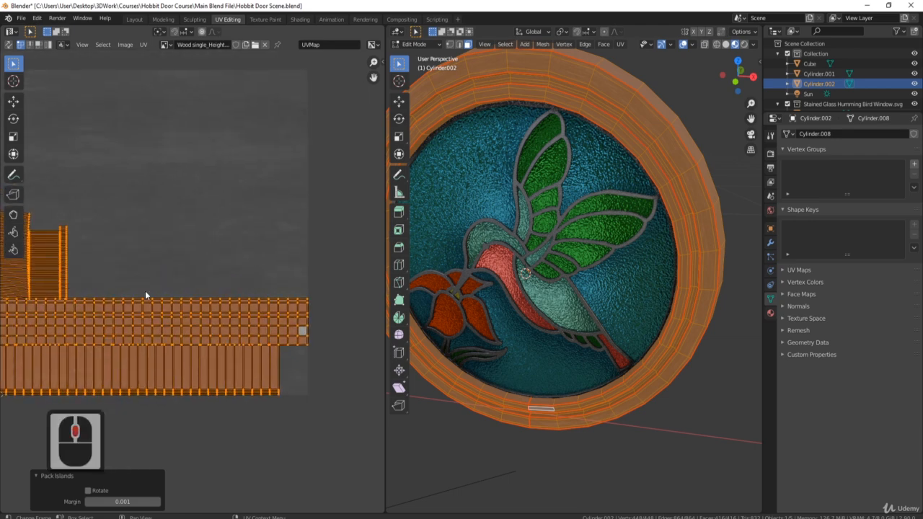
scroll(157, 258, "down", 1)
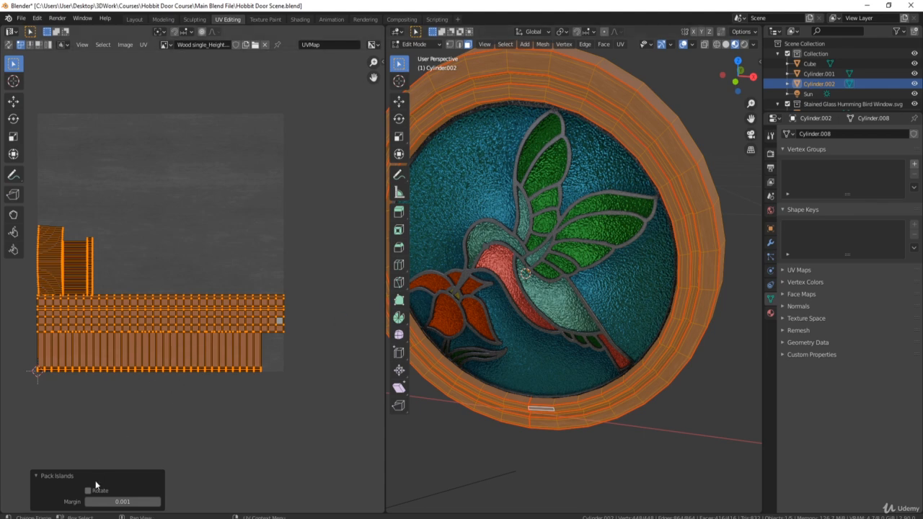
Scale all of the frame's packed UV islands up about 4 times and inspect the wood grain around the frame in Object Mode
key("Tab")
middle_click_drag(613, 216, 632, 243)
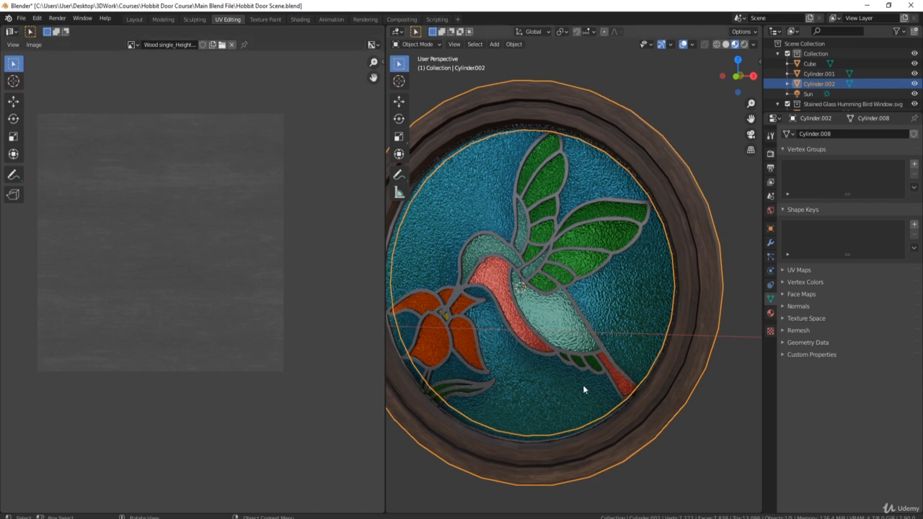
middle_click_drag(667, 326, 684, 316)
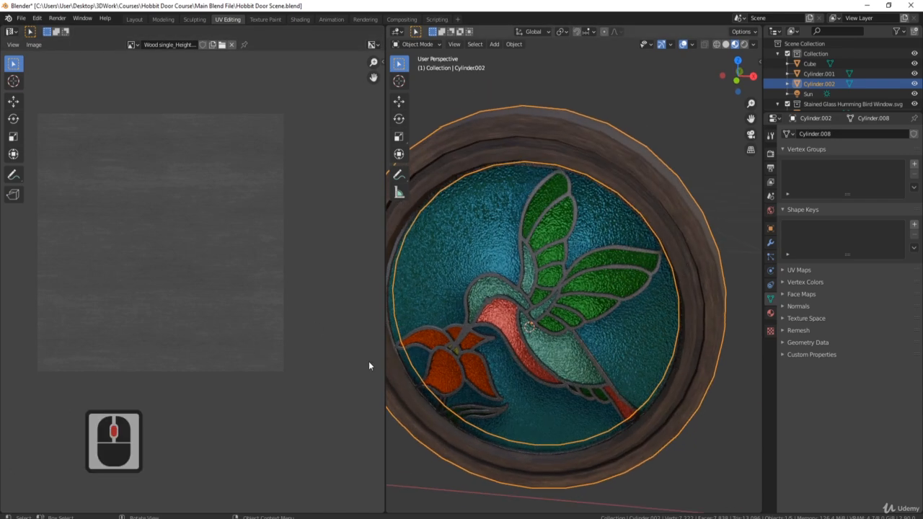
key("Tab")
key("s")
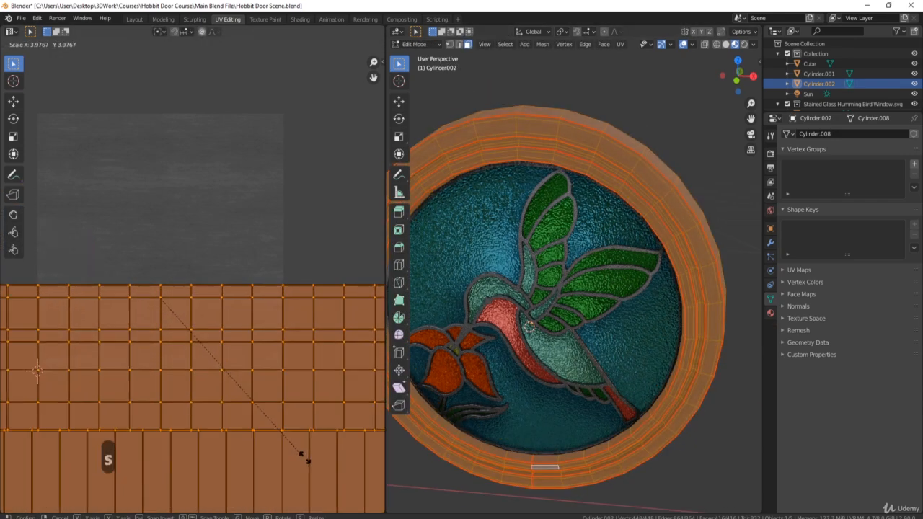
left_click(303, 449)
key("Tab")
middle_click_drag(640, 233, 539, 303)
scroll(525, 297, "up", 2)
scroll(527, 297, "up", 3)
scroll(527, 298, "down", 2)
middle_click_drag(539, 303, 546, 301)
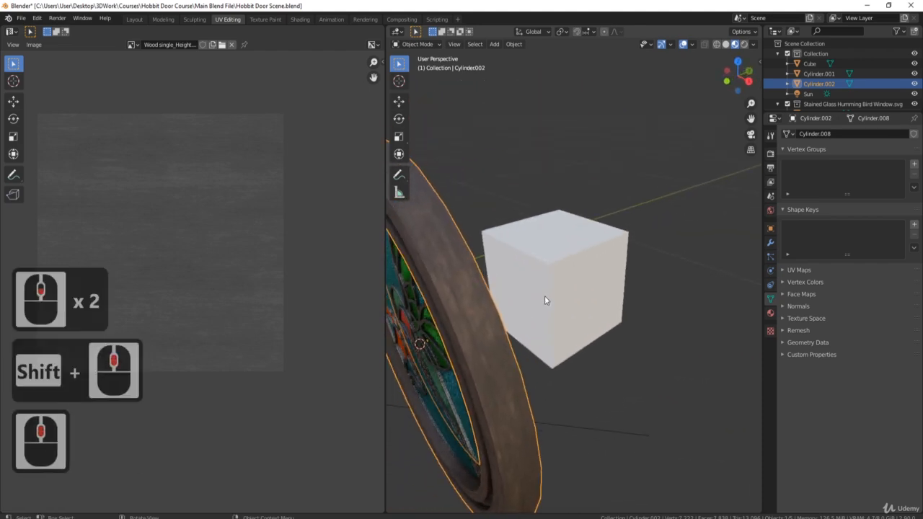
In Edit Mode, select all linked faces of the frame's outer rim and rotate their UVs 90 degrees
key("Tab")
left_click(488, 322)
key("ctrl+l")
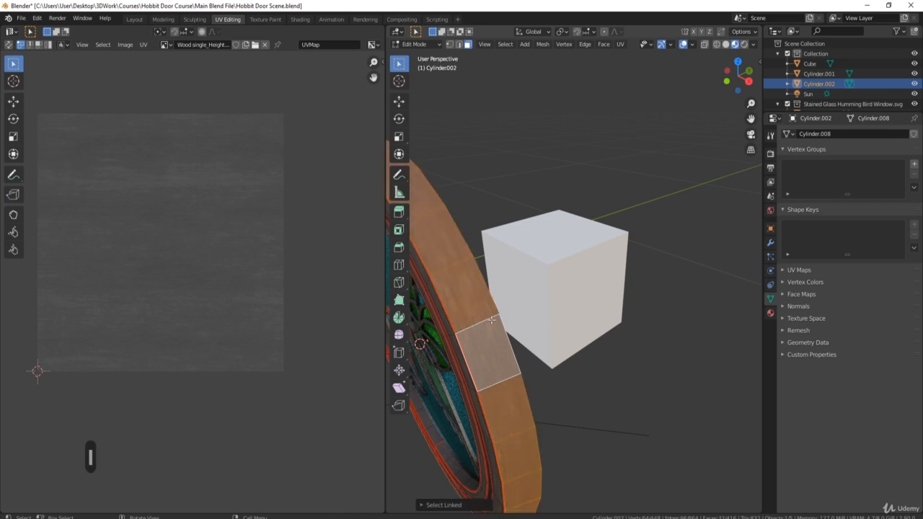
scroll(287, 354, "down", 3)
scroll(173, 381, "down", 2)
middle_click_drag(189, 377, 270, 404, "shift")
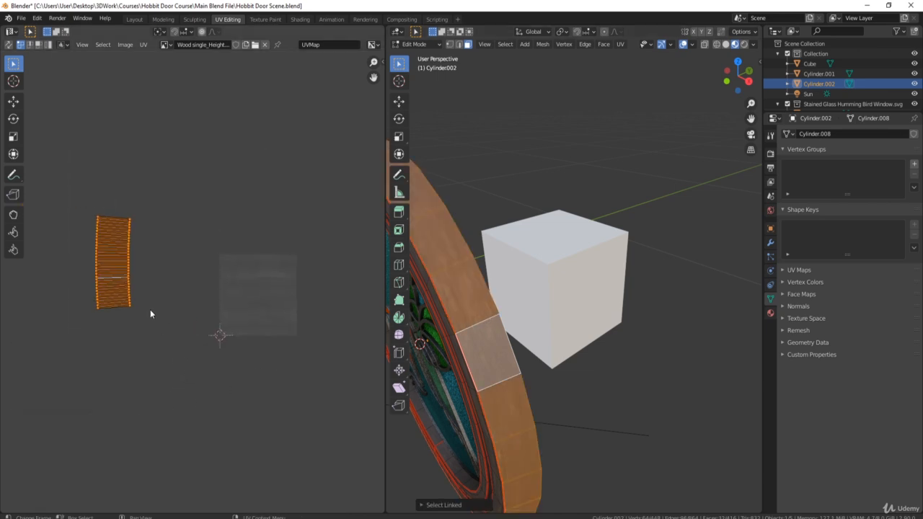
type("r90")
key("Return")
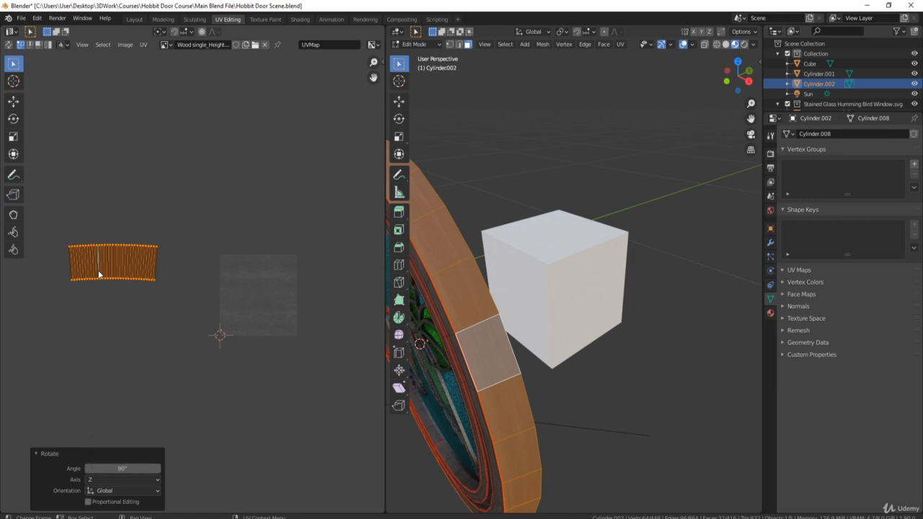
Move the outer rim's UV island onto the wood texture and inspect the rim's grain in Object Mode
key("g")
left_click(249, 308)
key("Tab")
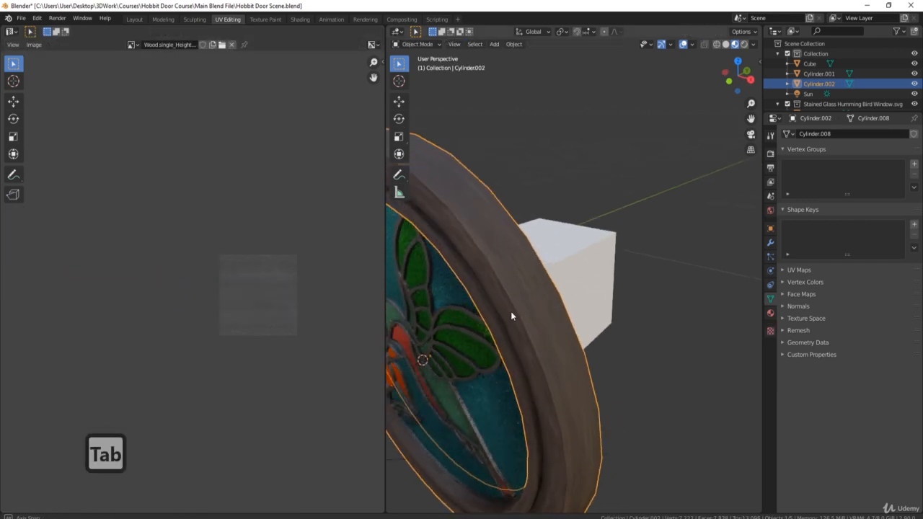
middle_click_drag(510, 310, 505, 321)
Scale the outer rim's UV island down to a small strip on the texture and check the grain in Object Mode
key("Tab")
type("s")
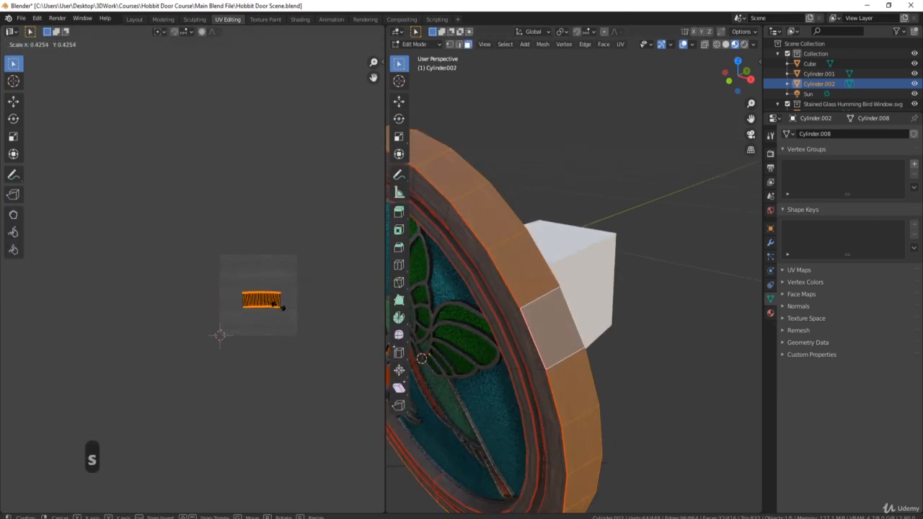
type(".5")
left_click(477, 321)
key("Tab")
key("Tab")
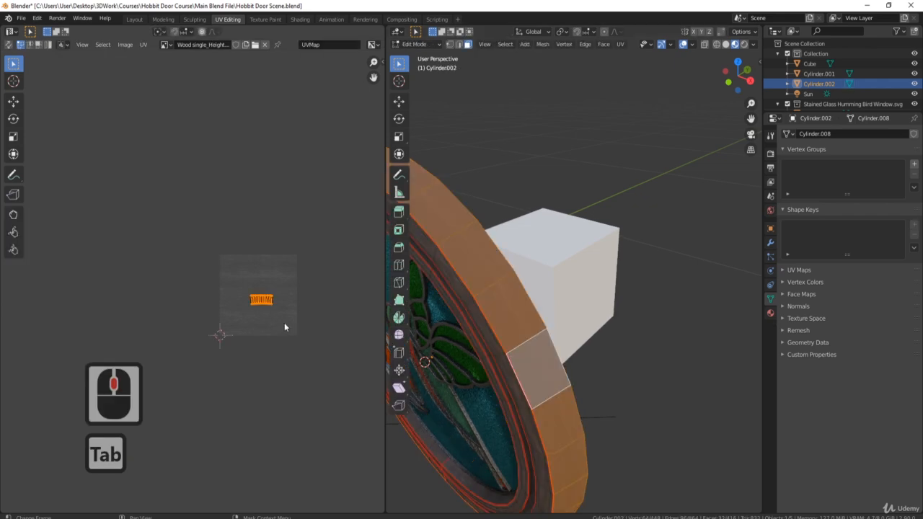
Enlarge the outer rim's UV island about 11.8 times and check the rim's grain in Object Mode
key("d")
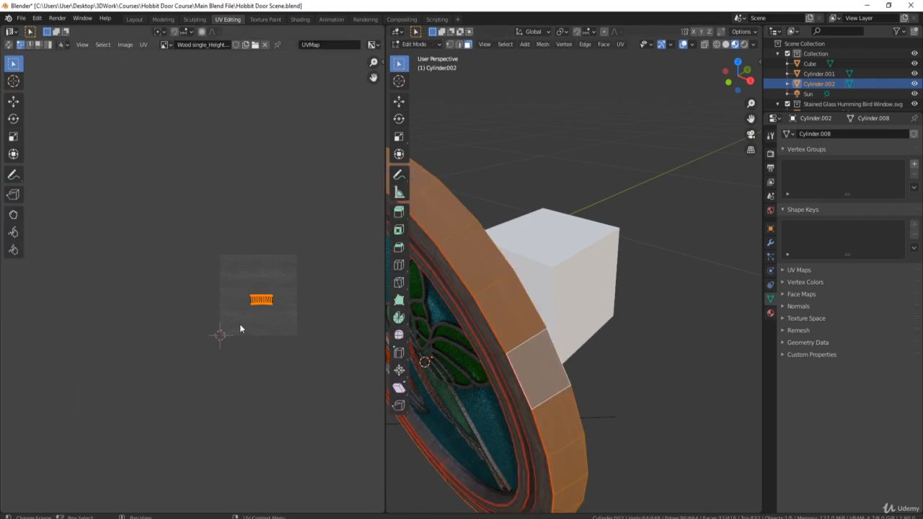
key("s")
left_click(120, 127)
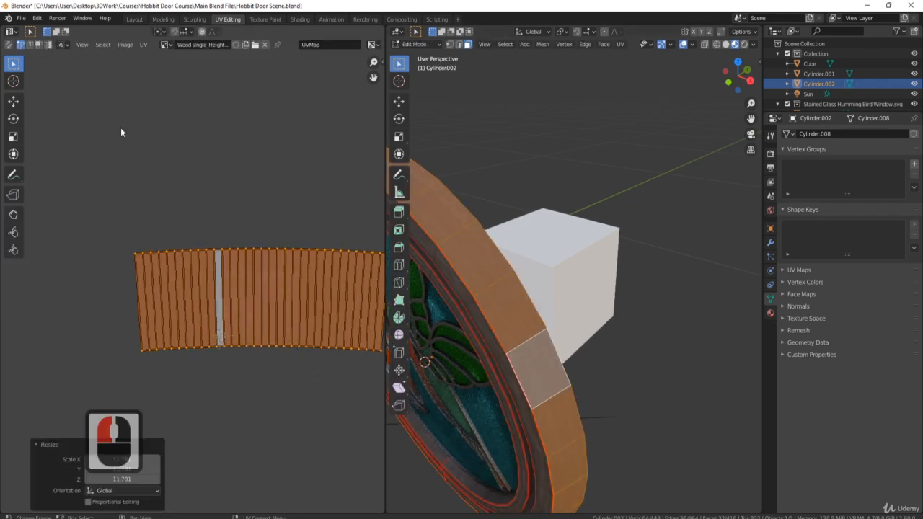
key("Tab")
middle_click_drag(505, 303, 362, 283)
Scale the outer rim's UV island along Y to about a third of its height and inspect the frame in Object Mode
key("Tab")
scroll(292, 299, "up", 2)
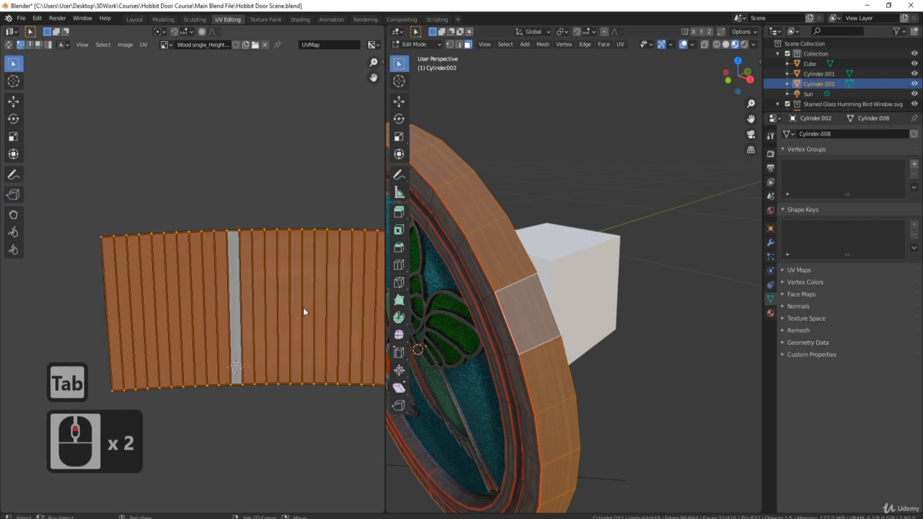
middle_click_drag(302, 309, 203, 325, "shift")
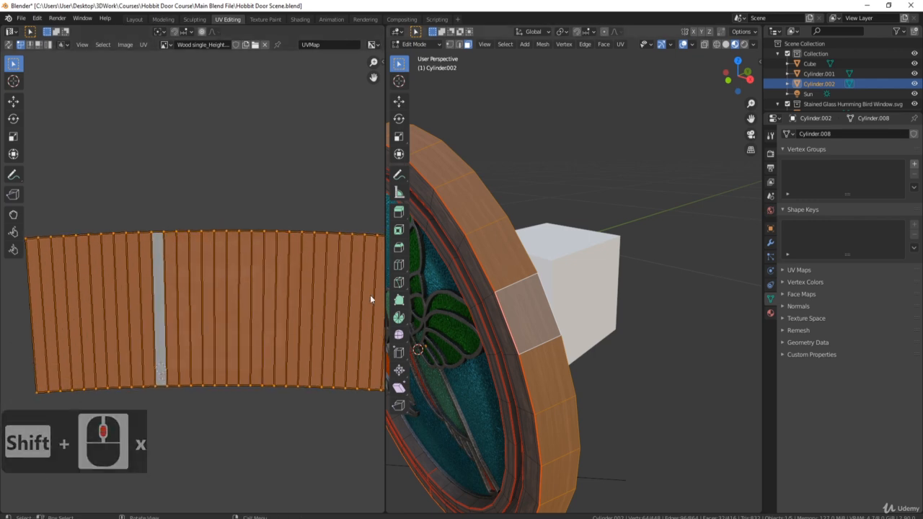
scroll(315, 311, "down", 1)
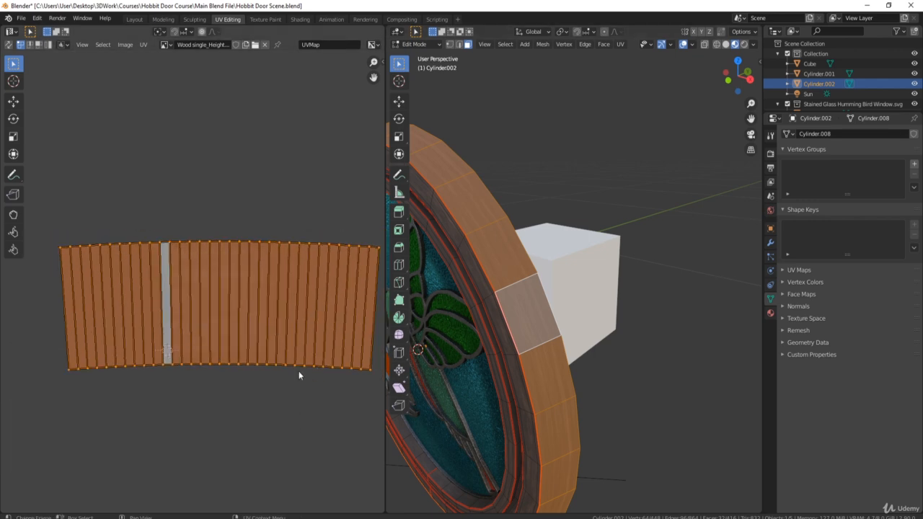
key("s")
key("y")
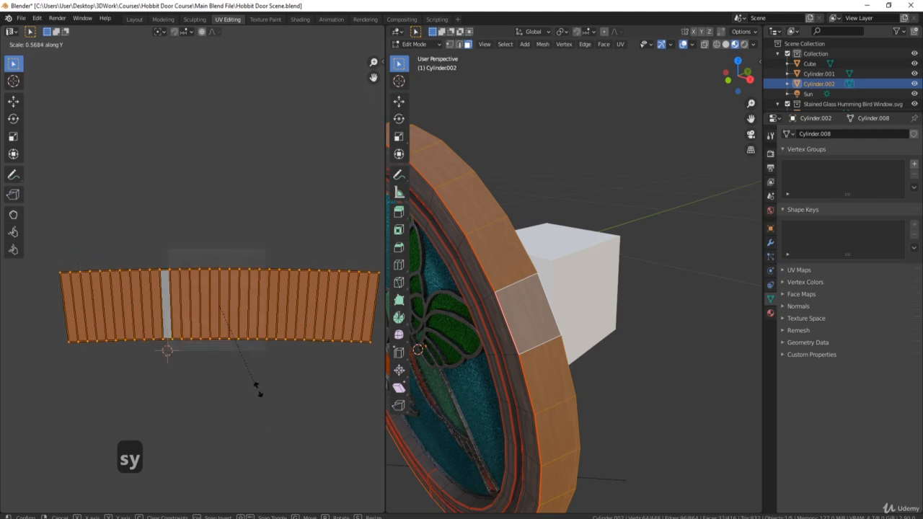
left_click(251, 349)
key("Tab")
middle_click_drag(569, 339, 601, 263)
scroll(562, 281, "up", 1)
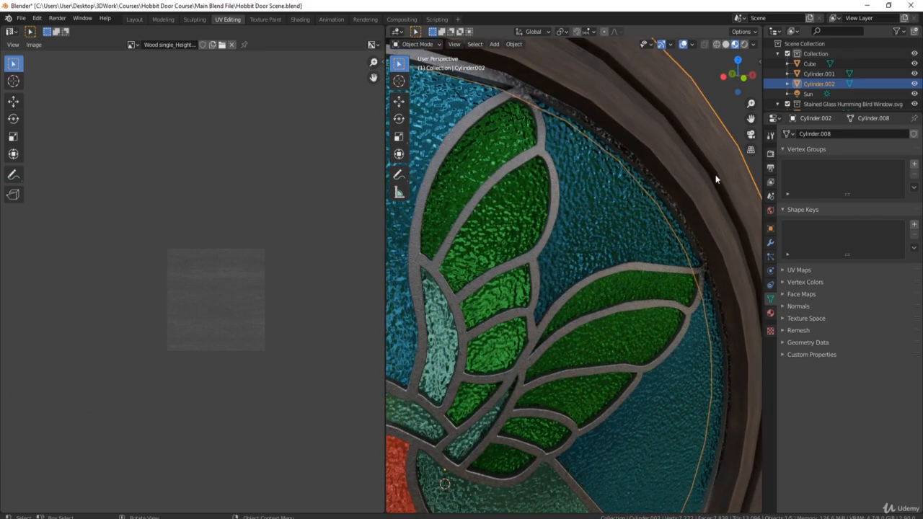
middle_click_drag(708, 246, 664, 298)
Select all linked faces of the frame's inner rim beside the glass, rotate their UVs 90 degrees and check them in Object Mode
key("Tab")
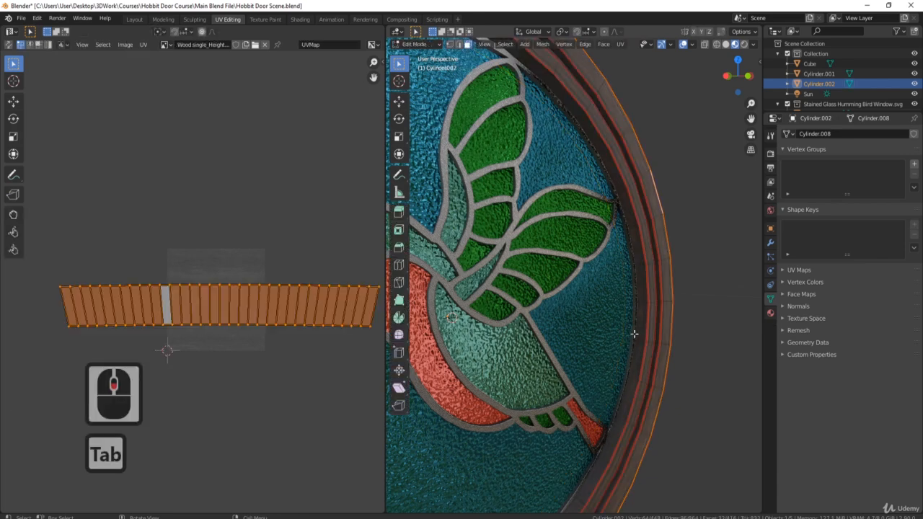
left_click(641, 328)
key("ctrl+l")
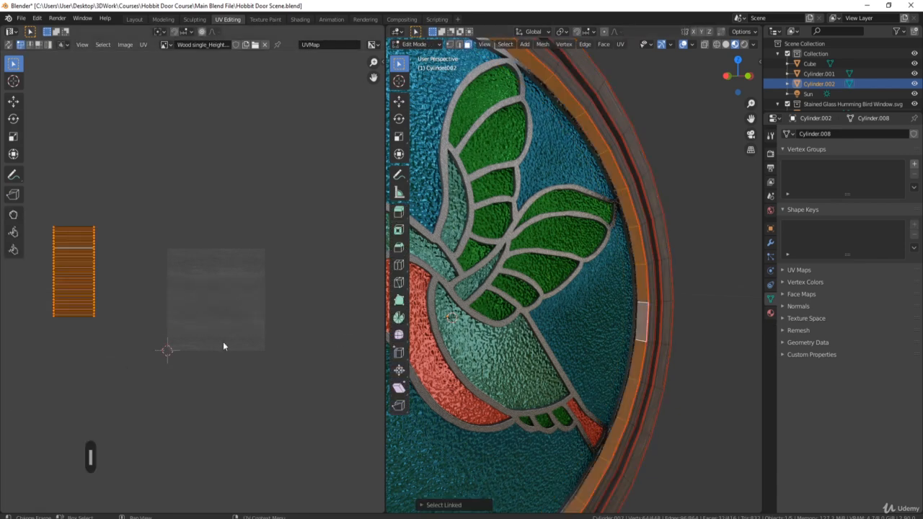
key("r")
key("9")
key("0")
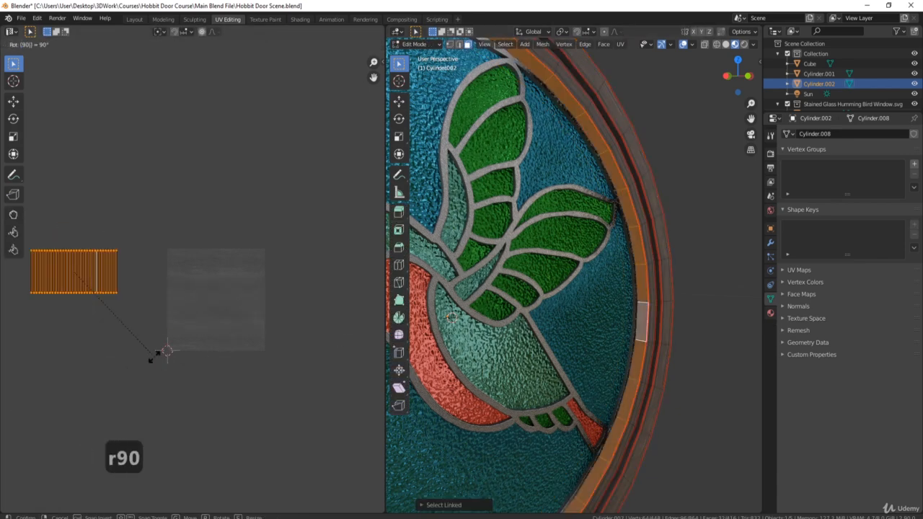
key("Return")
middle_click_drag(664, 269, 674, 296)
key("Tab")
Scale the inner rim's UV island along Y to about a third of its height and inspect the grain in Object Mode
key("Tab")
key("s")
key("y")
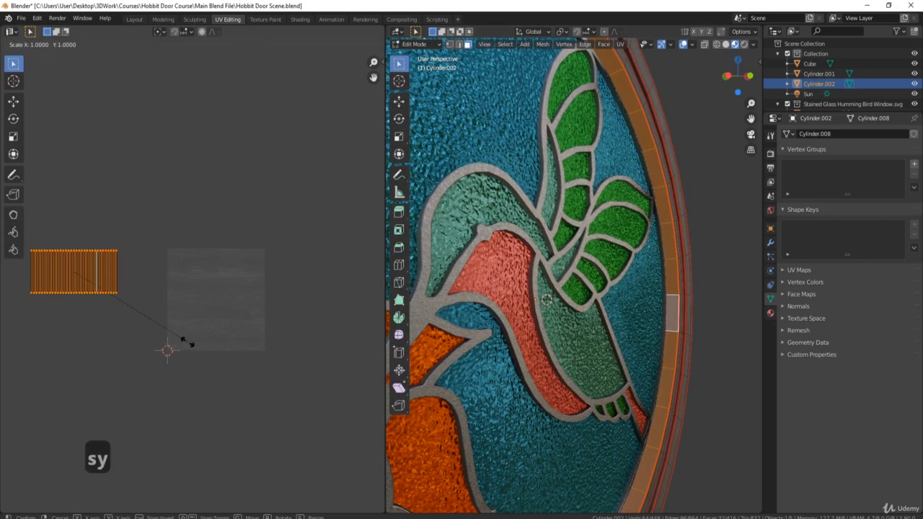
left_click(105, 291)
key("Tab")
middle_click_drag(672, 300, 607, 303)
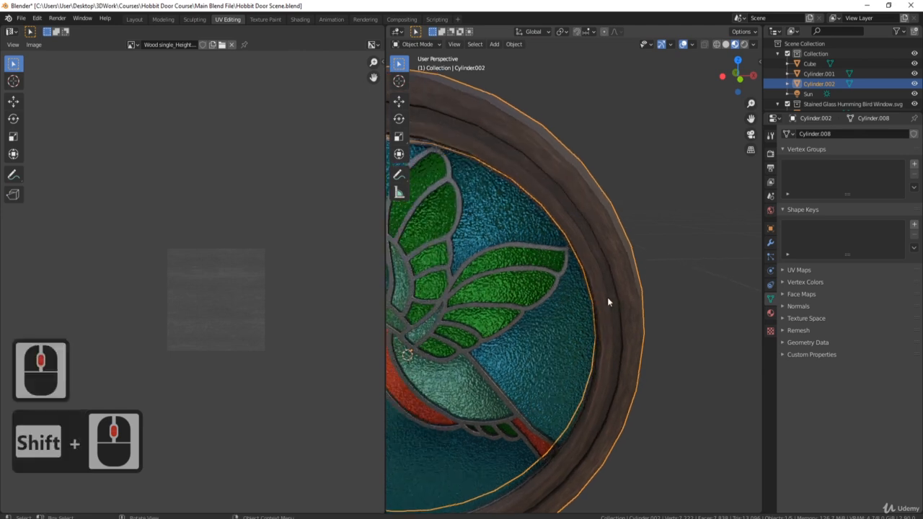
scroll(613, 305, "up", 2)
Select the linked faces of the inner front ring and scale their UV island down to roughly the texture's width
key("Tab")
left_click(617, 284)
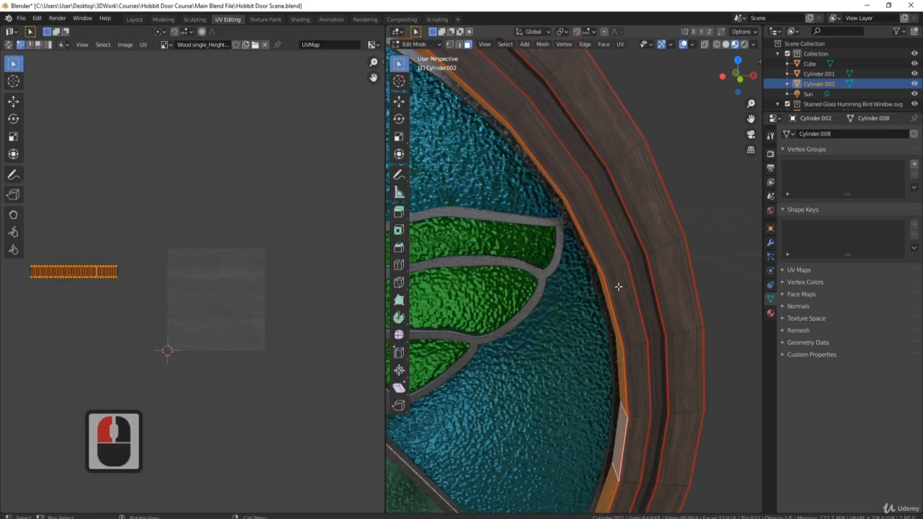
key("l")
scroll(202, 359, "down", 1)
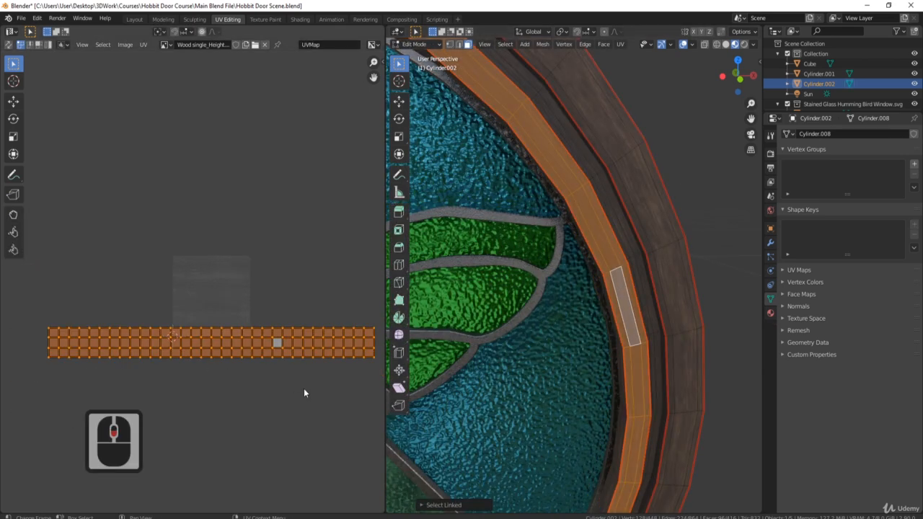
key("s")
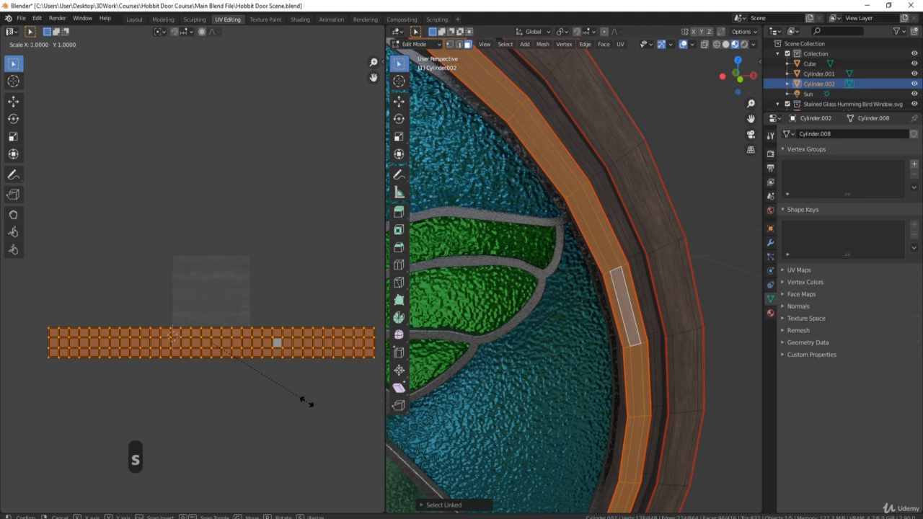
left_click(235, 361)
key("Tab")
key("Tab")
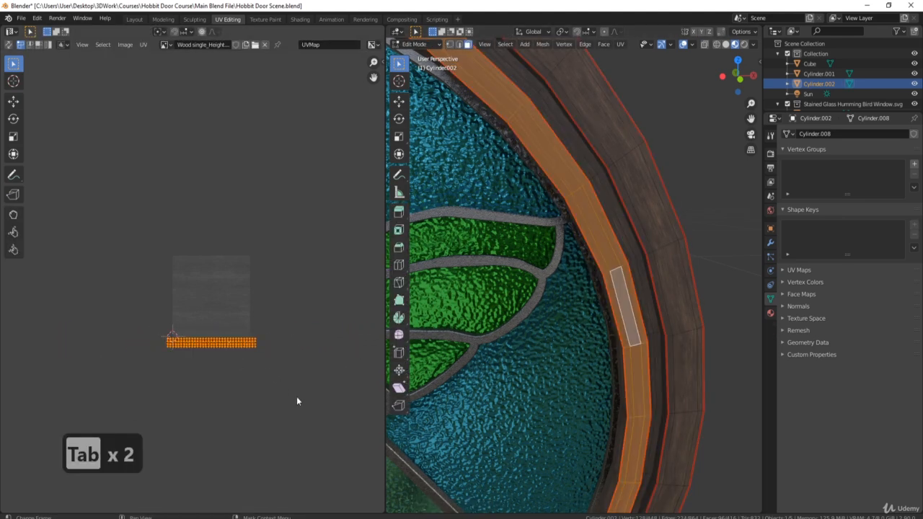
Flatten the inner front ring's UV island along Y and inspect the grain around the frame in Object Mode
key("s")
key("y")
left_click(245, 364)
key("Tab")
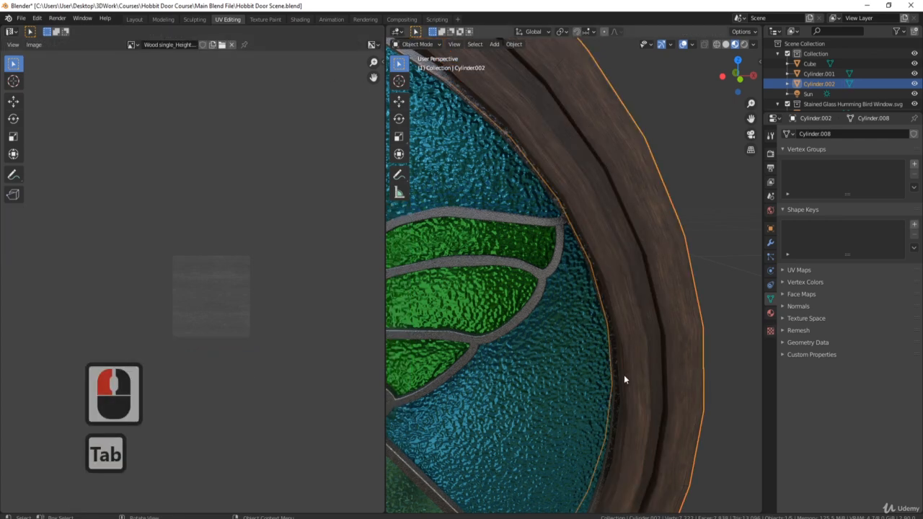
middle_click_drag(625, 379, 660, 301)
scroll(663, 375, "down", 4)
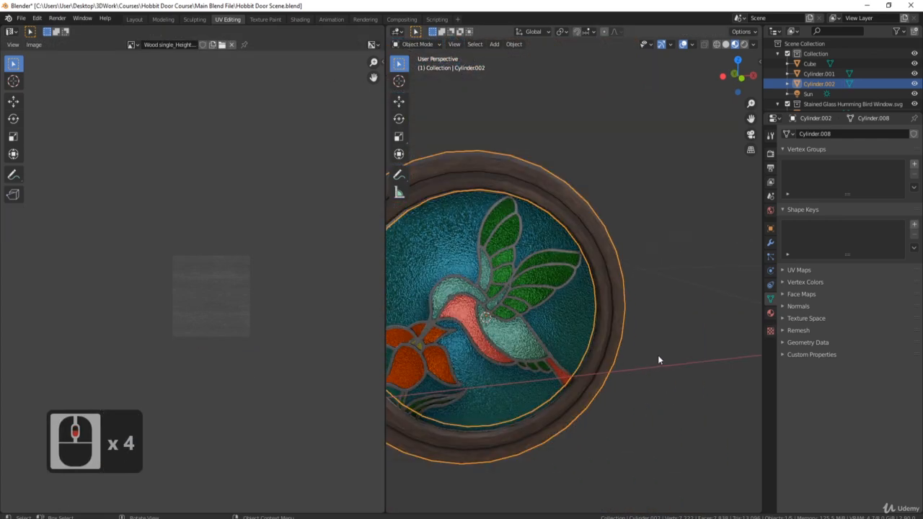
middle_click_drag(658, 355, 617, 283)
scroll(613, 279, "up", 3)
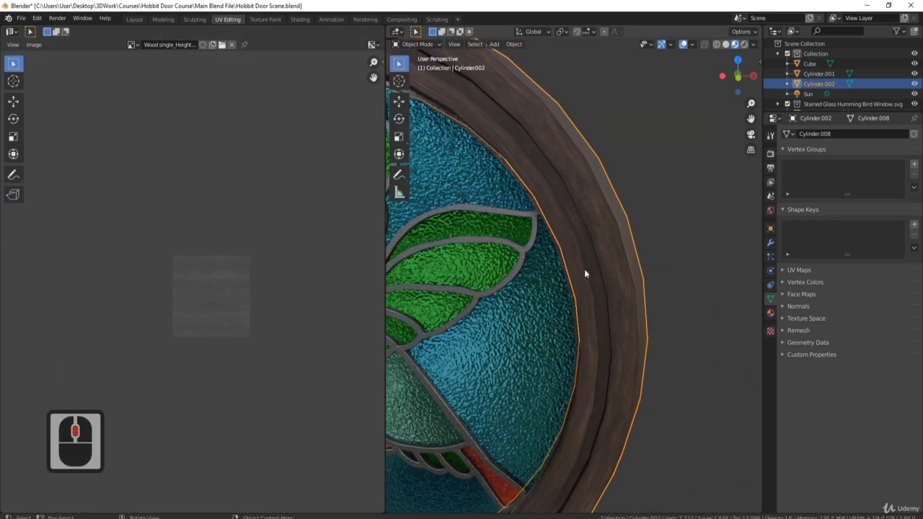
Select the linked faces of the frame's middle groove ring, scale their UVs along Y and inspect the whole frame in Object Mode
key("Tab")
left_click(595, 265)
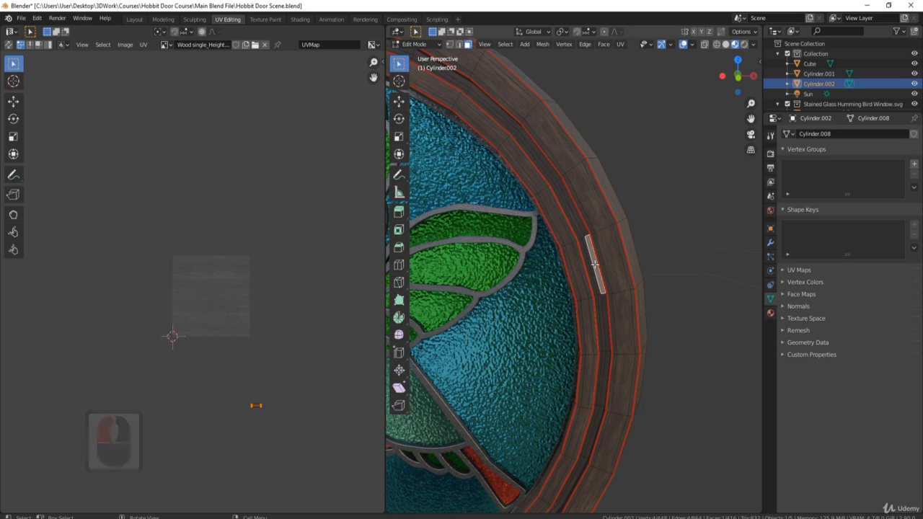
key("ctrl+l")
key("s")
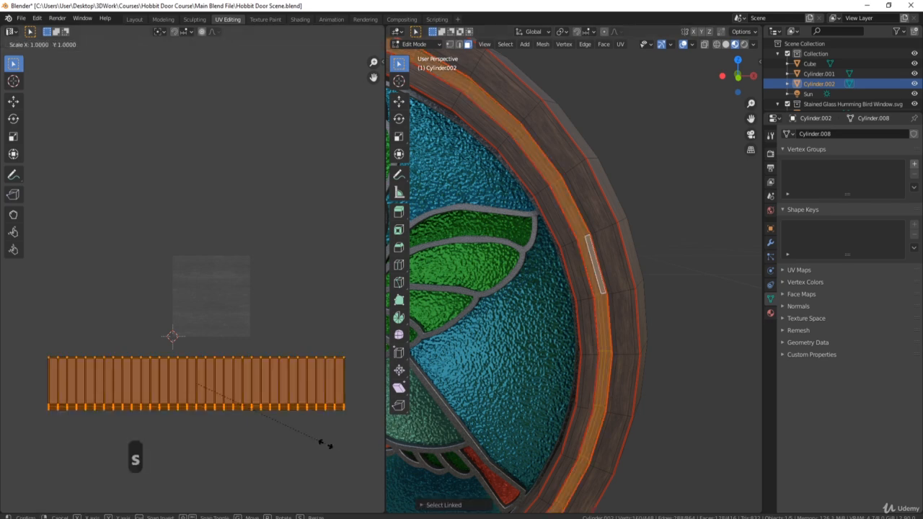
key("y")
left_click(274, 407)
key("Tab")
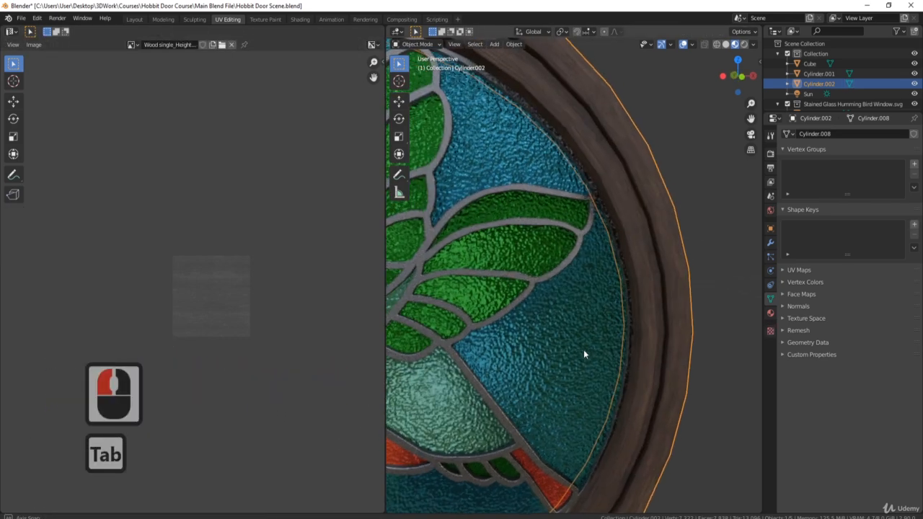
scroll(584, 350, "down", 3)
middle_click_drag(619, 329, 639, 352)
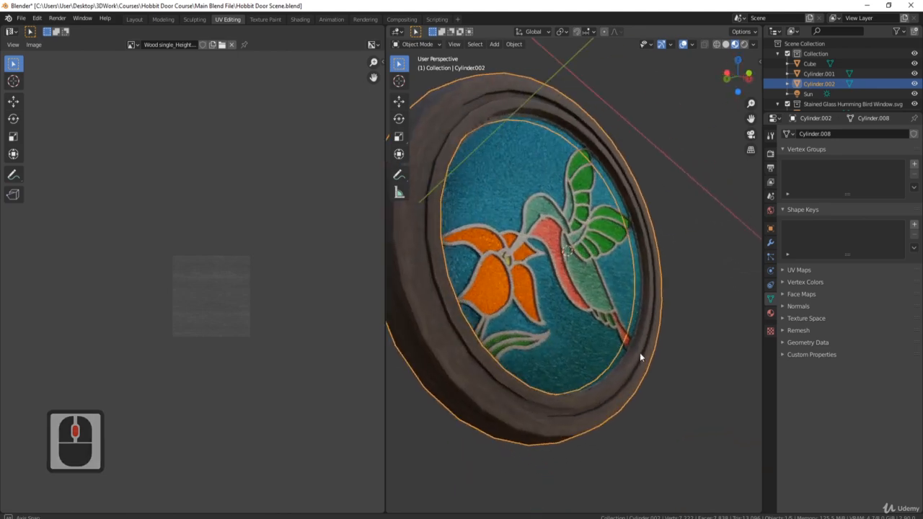
scroll(533, 382, "down", 3)
middle_click_drag(533, 382, 658, 330)
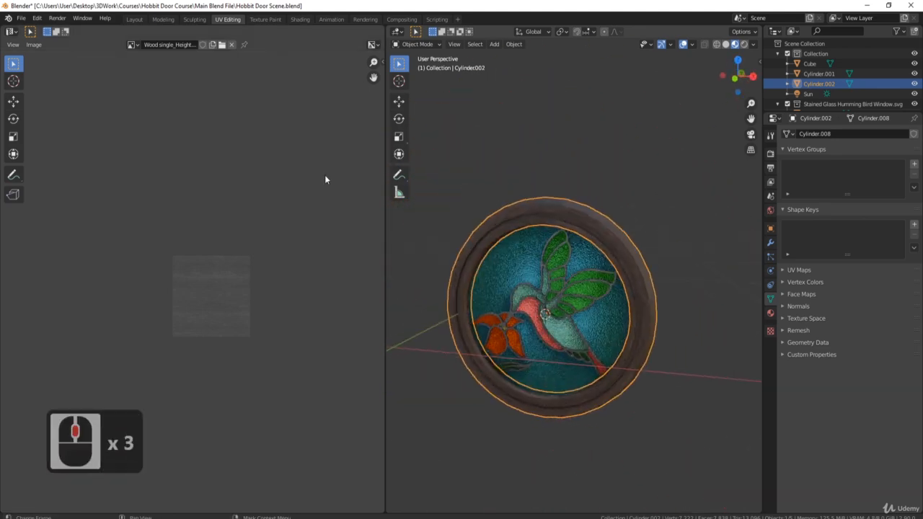
Switch to the Modeling workspace, deselect everything and examine the window and its wooden frame in Rendered shading
left_click(163, 19)
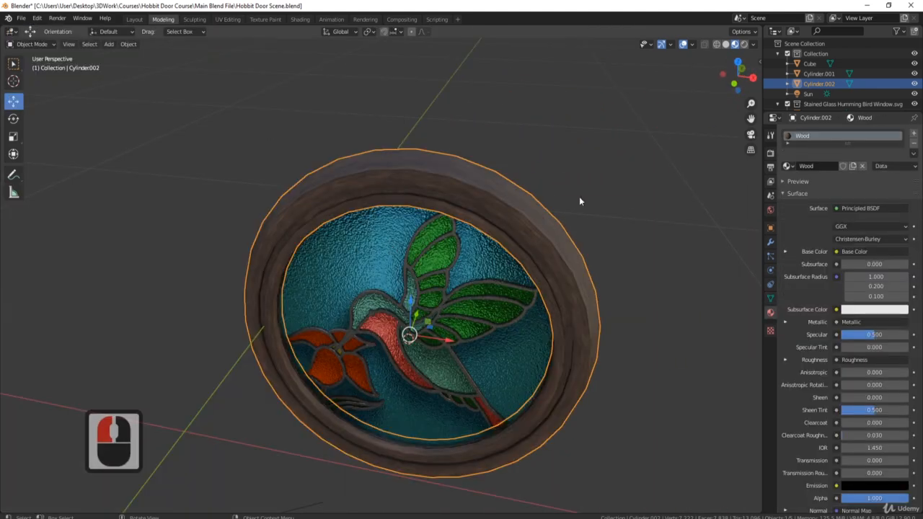
scroll(579, 201, "down", 4)
key("a")
key("a")
middle_click_drag(578, 247, 552, 230)
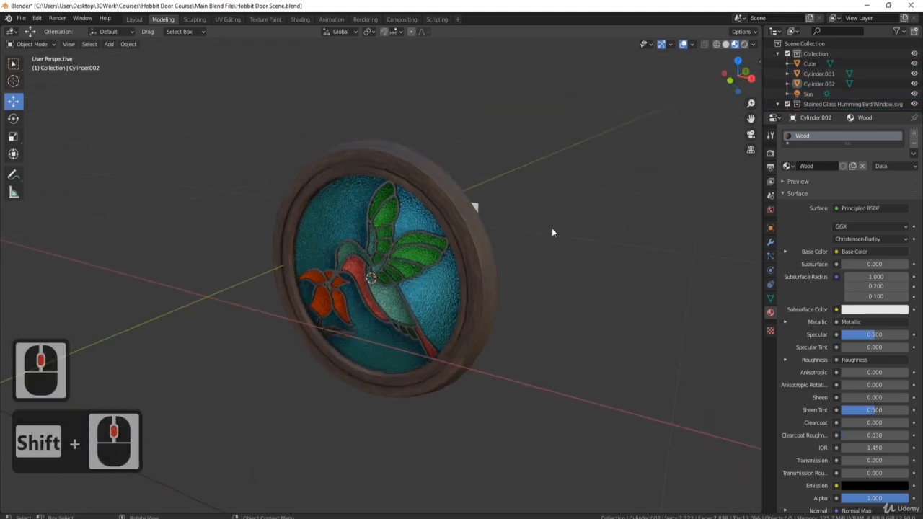
left_click(745, 45)
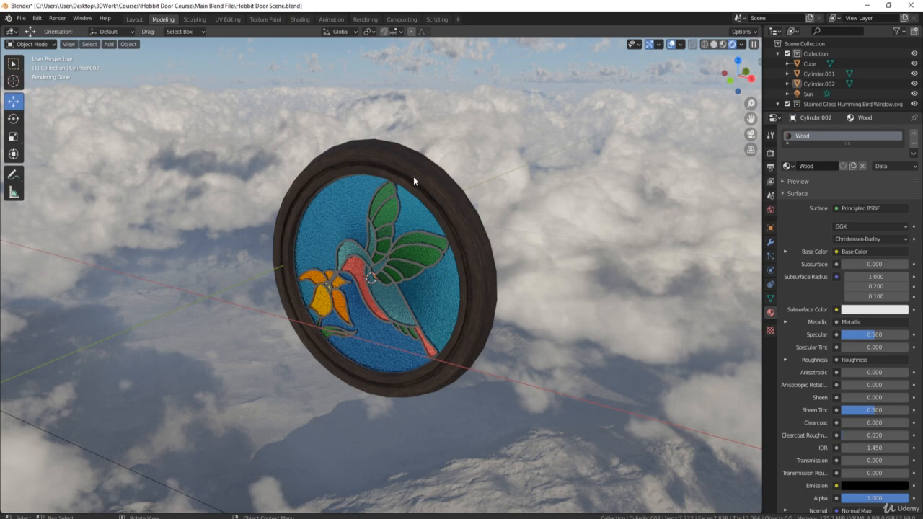
mouse_move(465, 201)
middle_mouse_down()
mouse_move(529, 185)
mouse_move(504, 240)
mouse_move(498, 229)
mouse_move(469, 226)
middle_mouse_up()
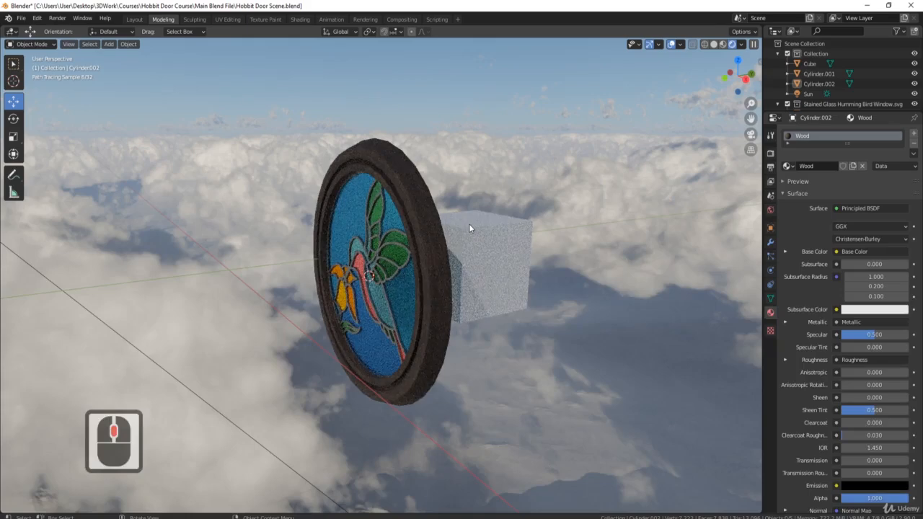